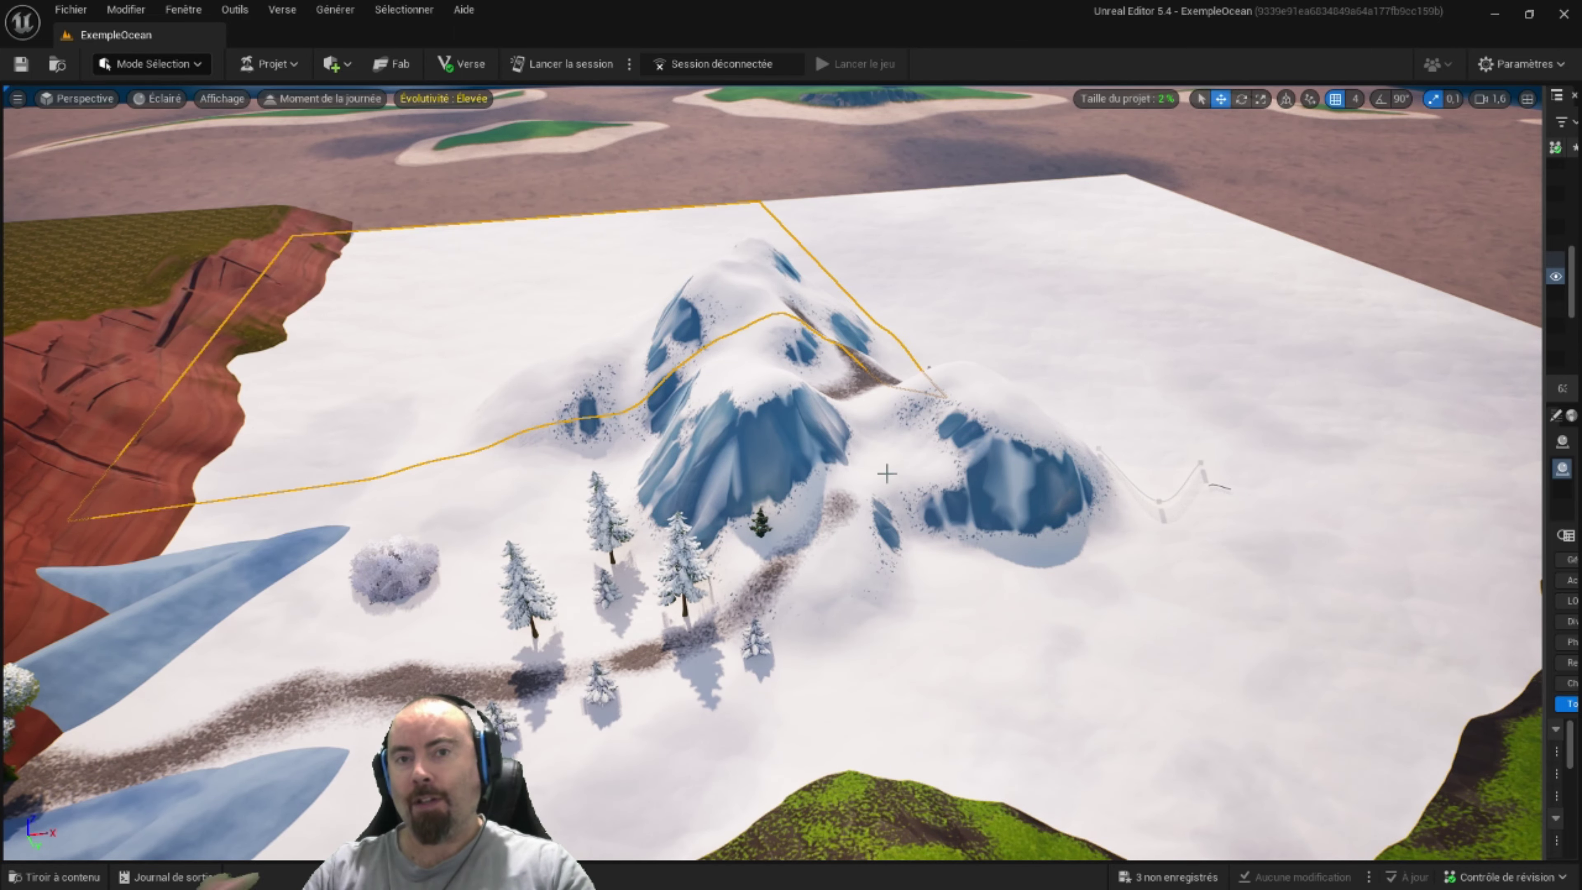
# - Fly the camera over the green grassland and out toward the cliffs and ocean
pyautogui.moveTo(909, 461); pyautogui.dragTo(971, 471, button='right')
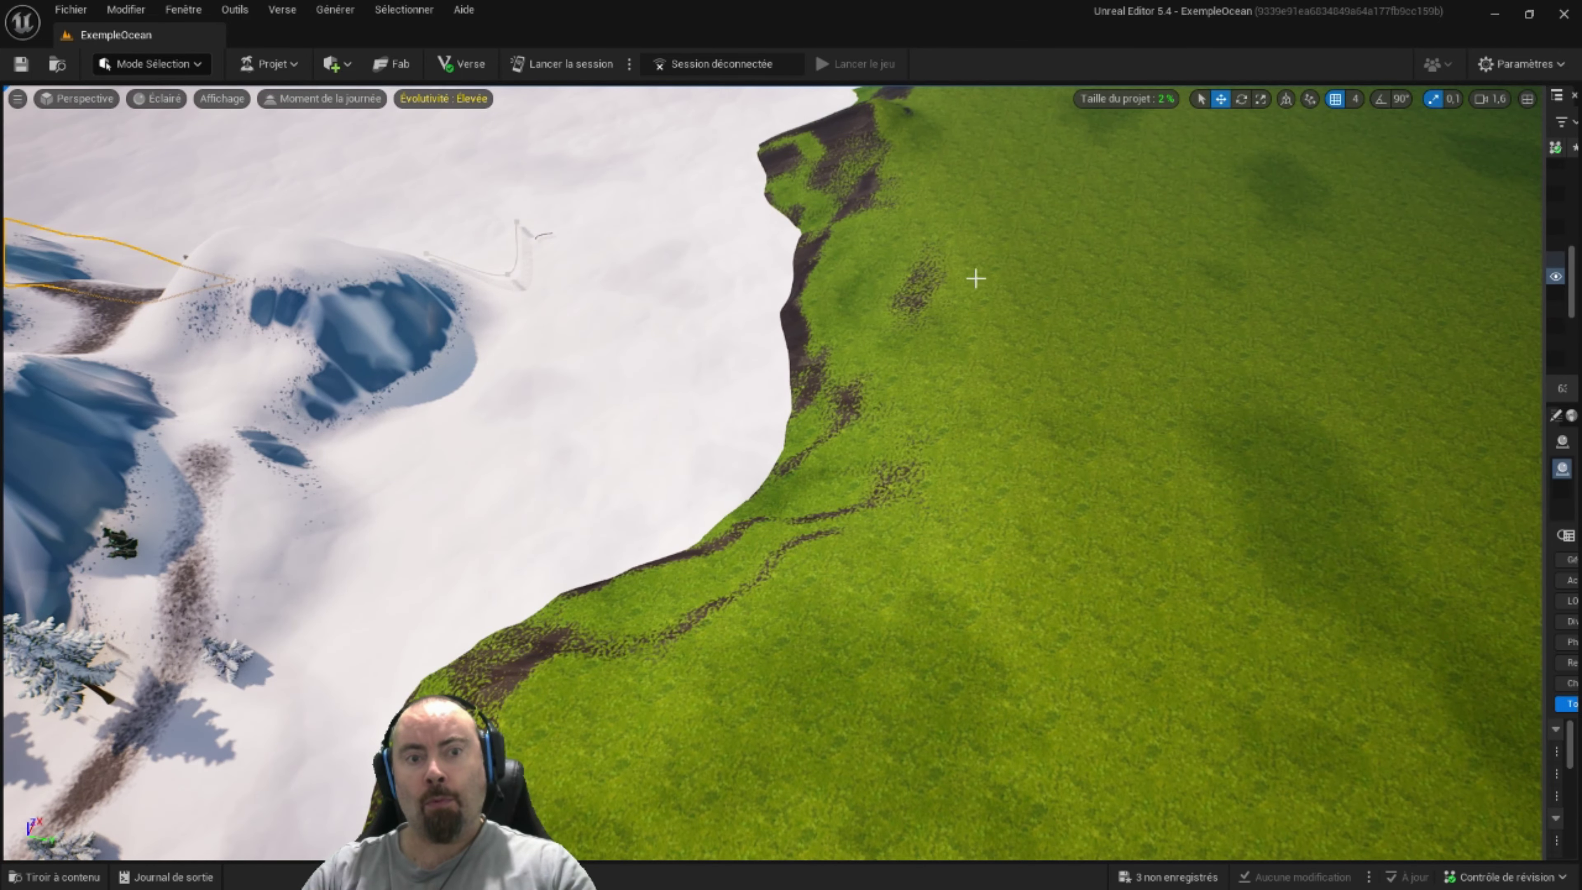
pyautogui.moveTo(910, 199)
pyautogui.mouseDown(button='right')
pyautogui.moveTo(981, 303)
pyautogui.moveTo(1071, 332)
pyautogui.mouseUp(button='right')
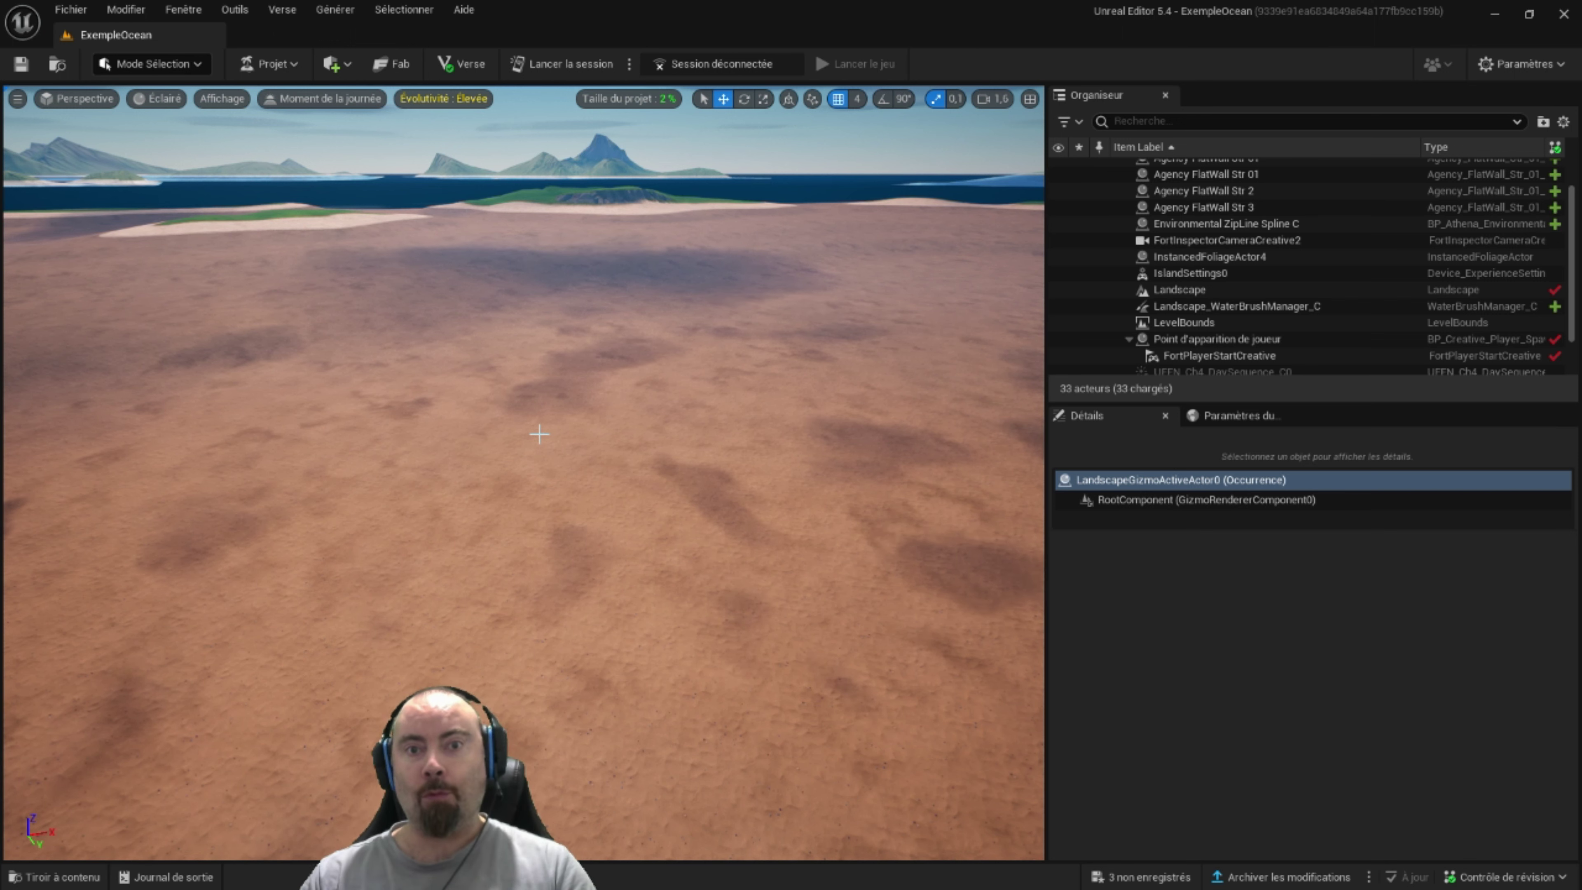
# - Review the terrain material paths in Notepad++, then return to the UEFN level editor
pyautogui.hotkey('alt', 'Tab')
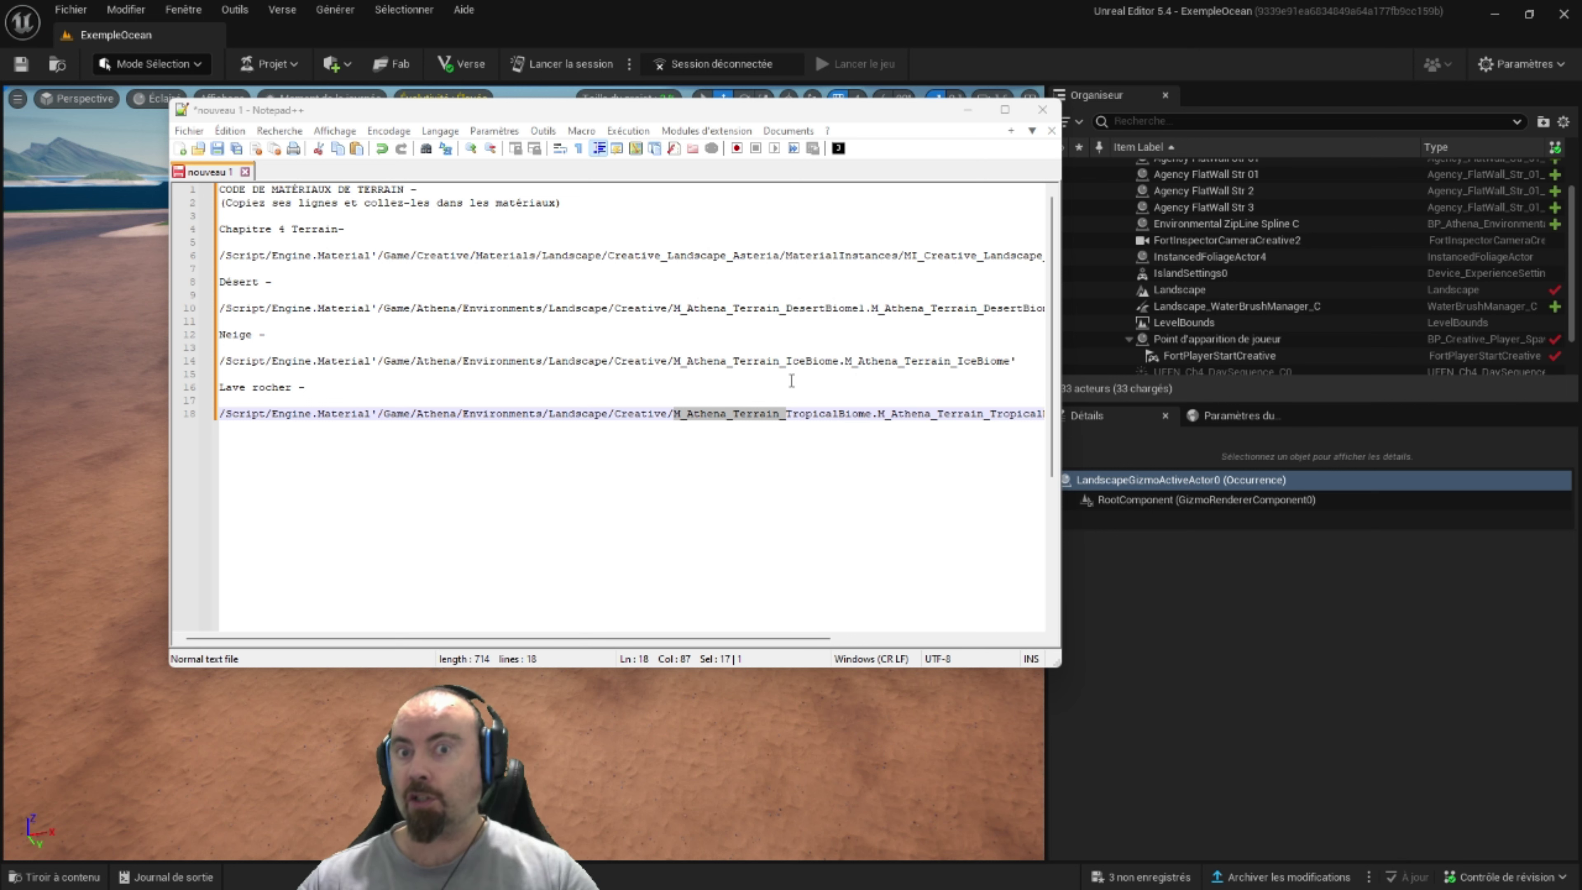
pyautogui.hotkey('alt', 'Tab')
pyautogui.click(396, 368)
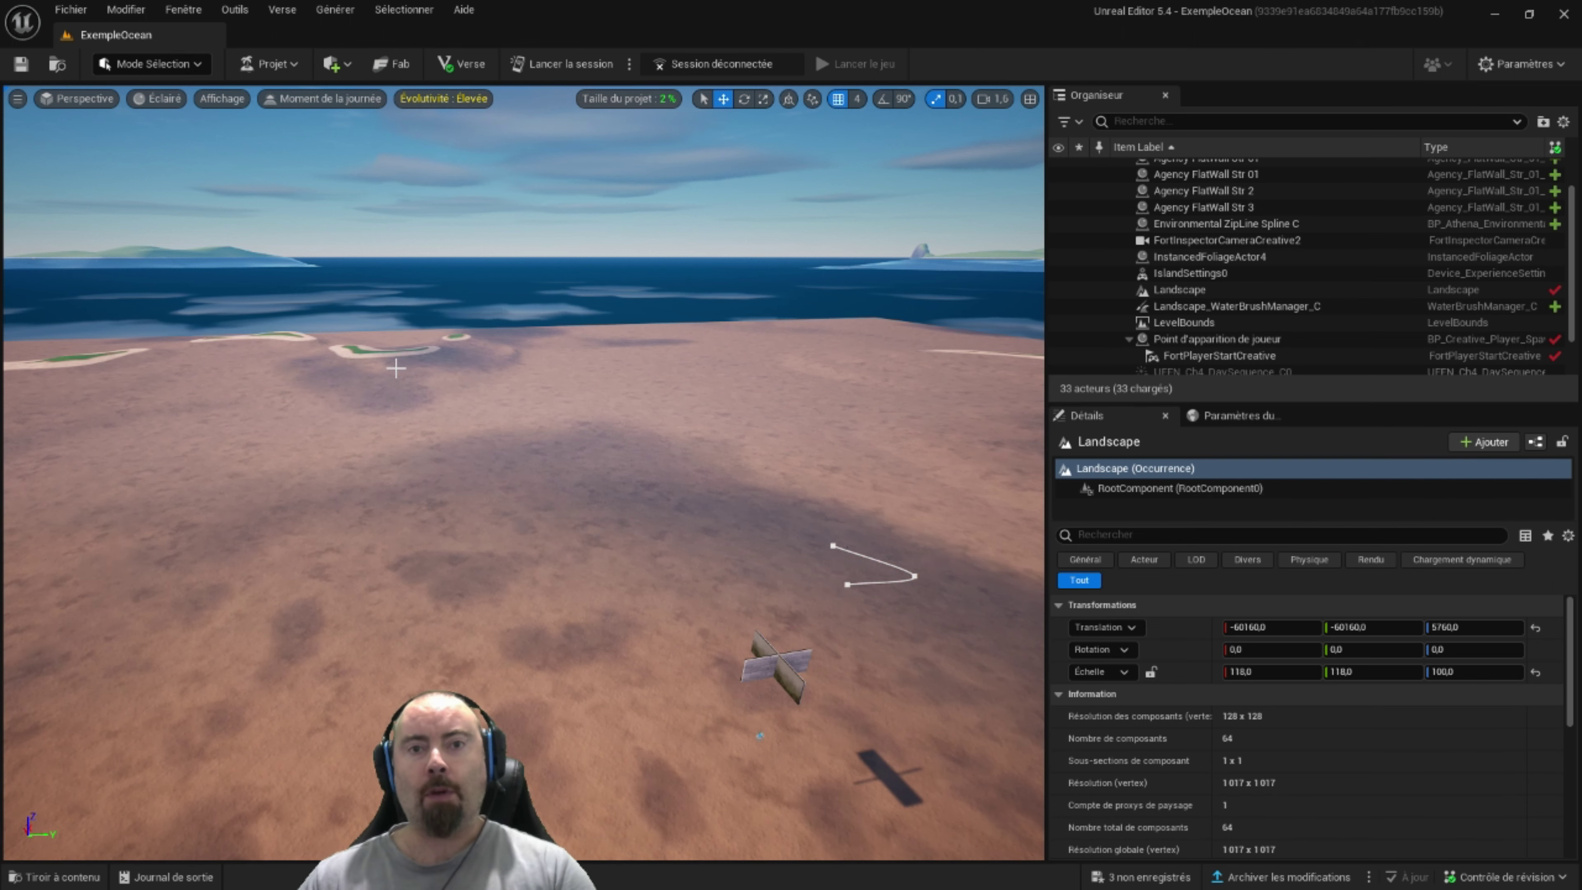
# - Bring UEFN back to the front and bring up the editor modes list
pyautogui.hotkey('alt', 'Tab')
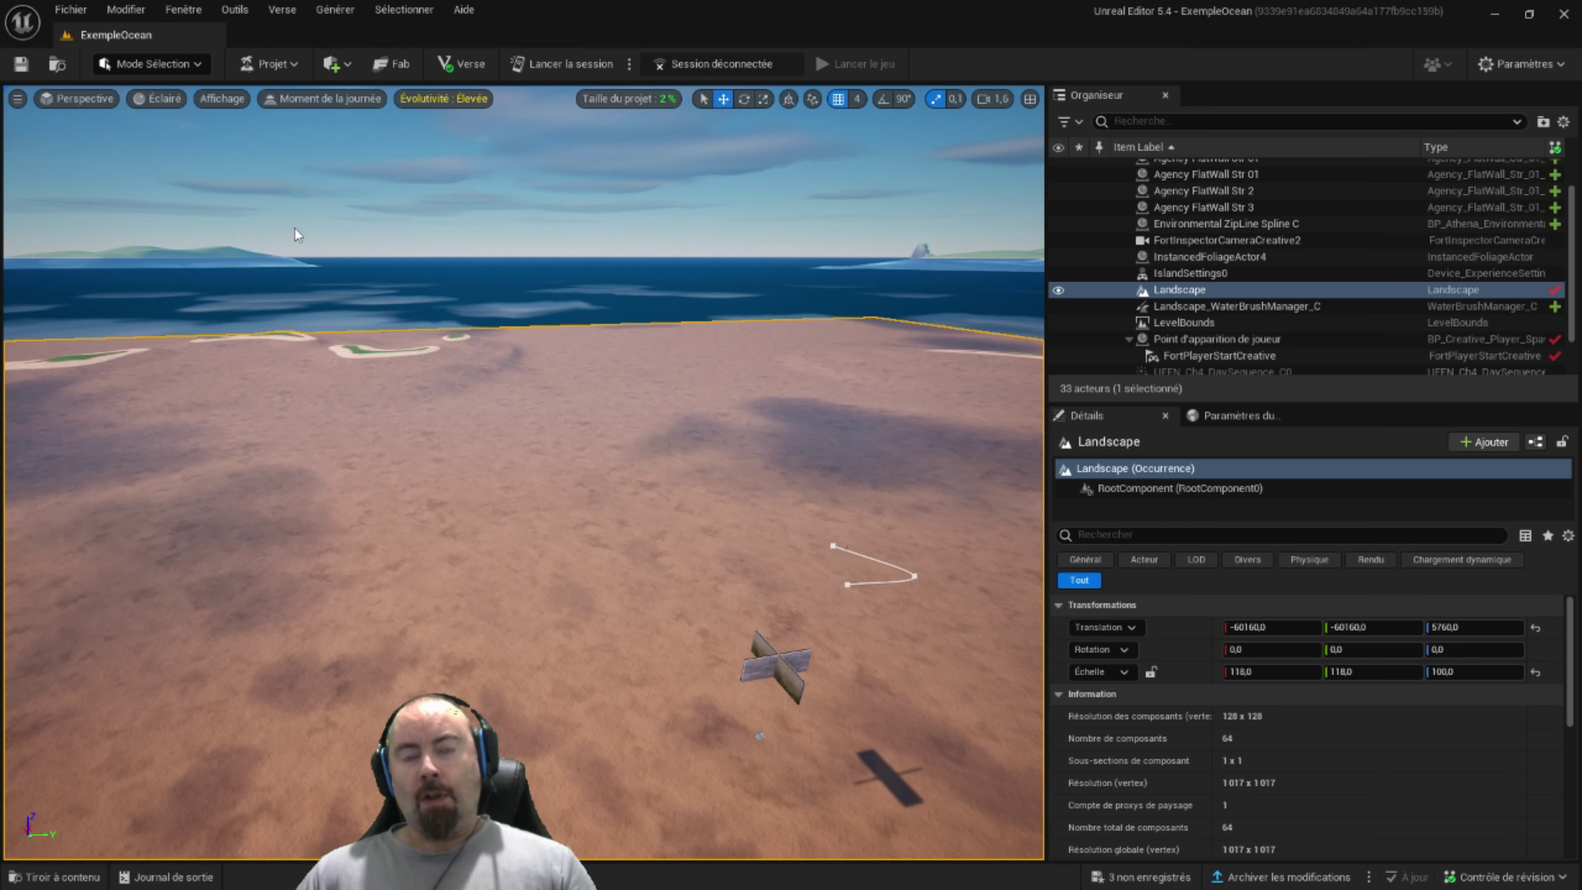
pyautogui.click(150, 63)
# - Enter Mode Paysage and create Landscape2 from Gestion > Nouveau
pyautogui.click(156, 116)
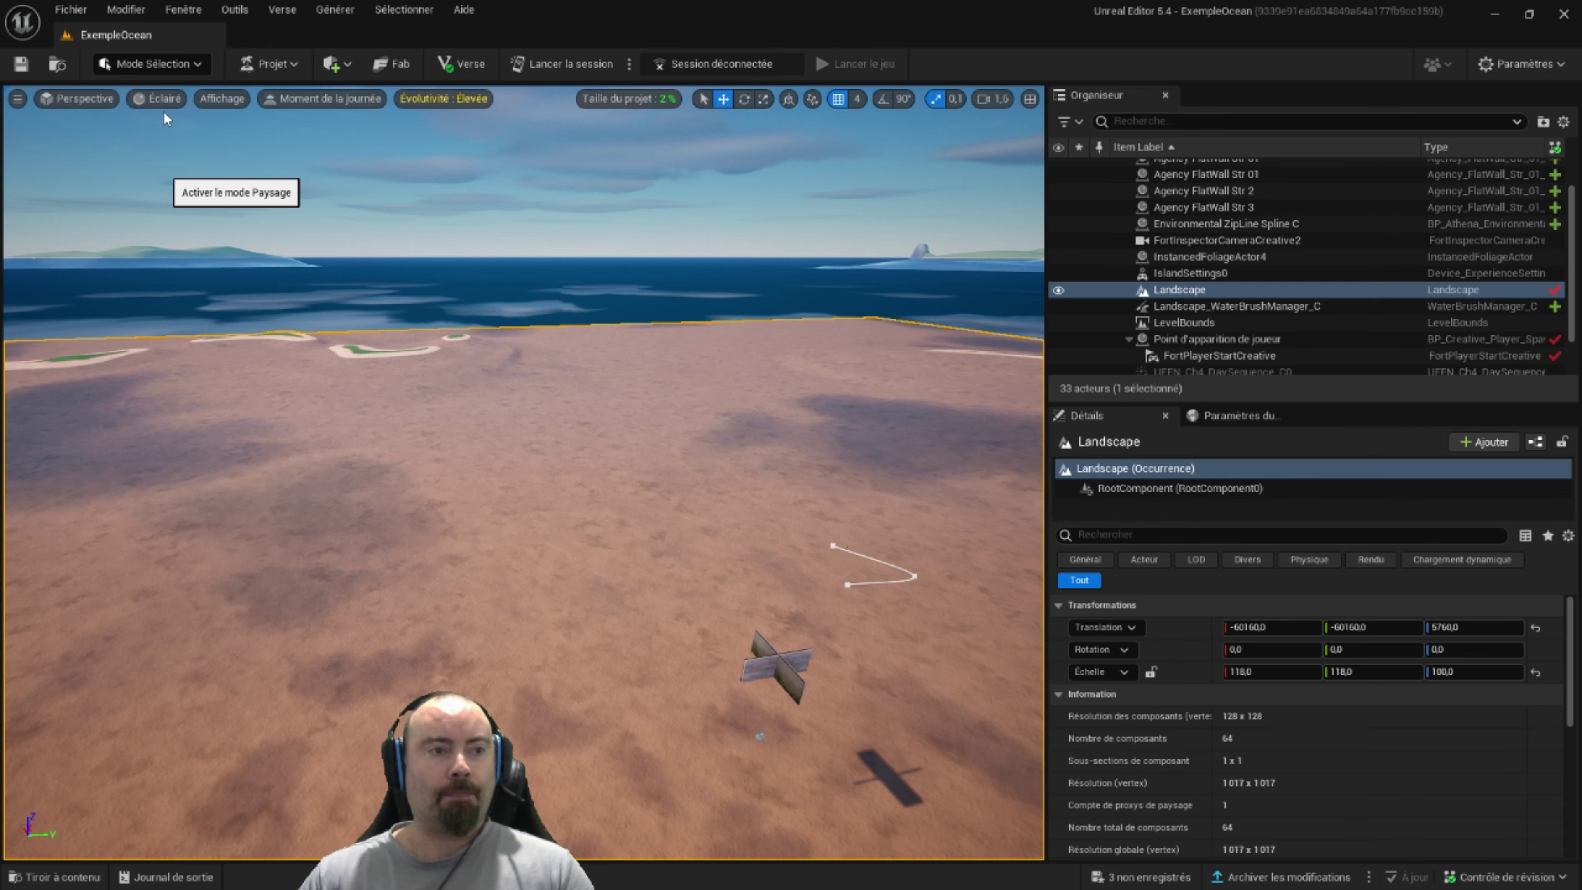
pyautogui.click(63, 103)
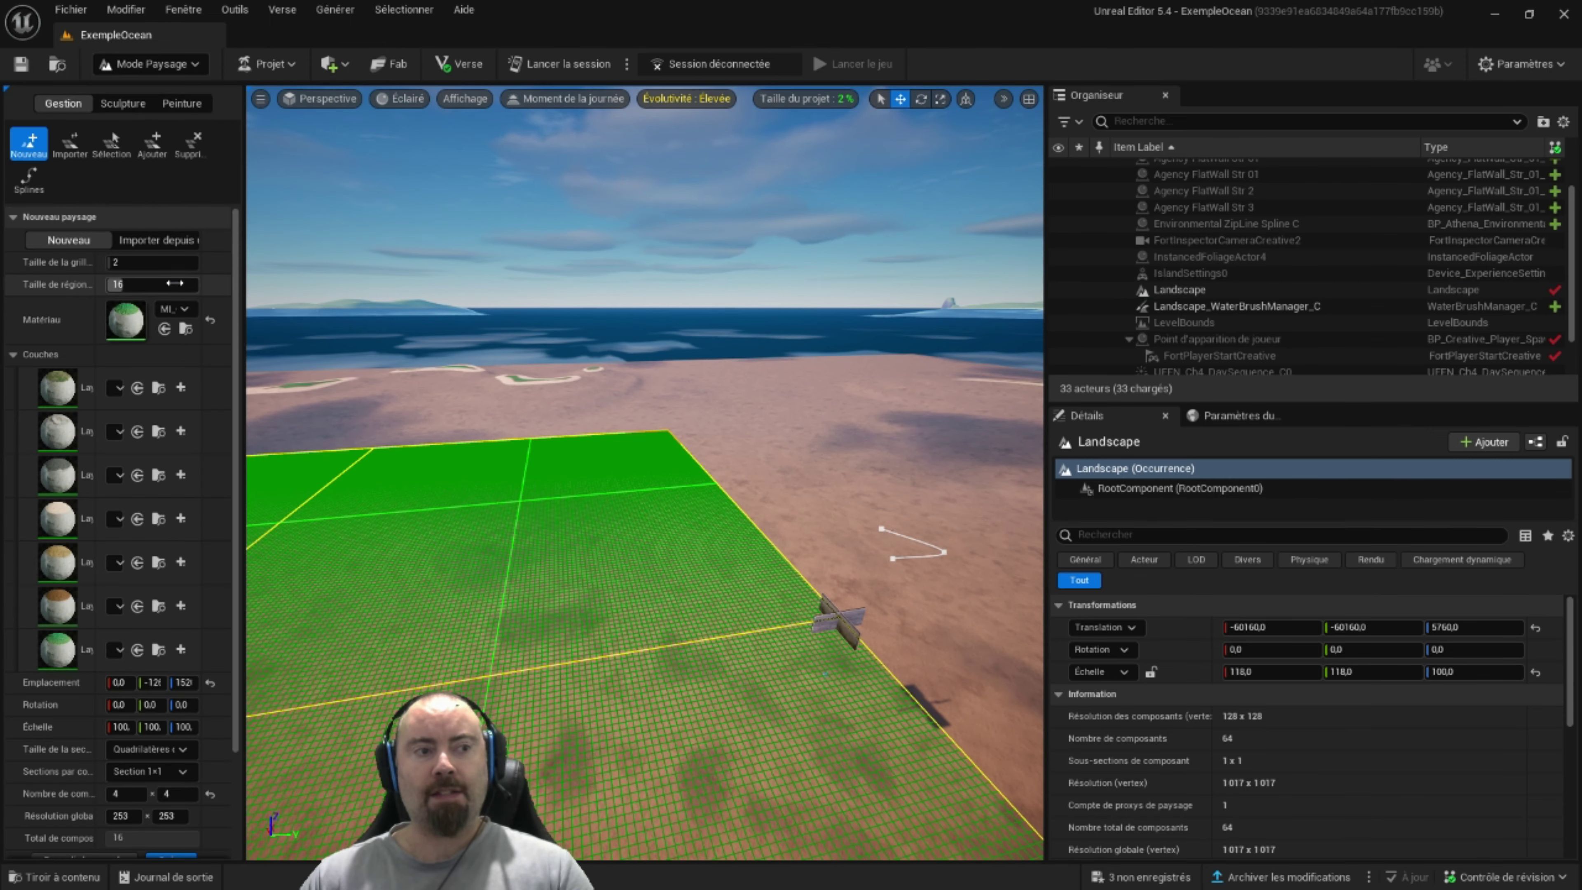
pyautogui.click(37, 155)
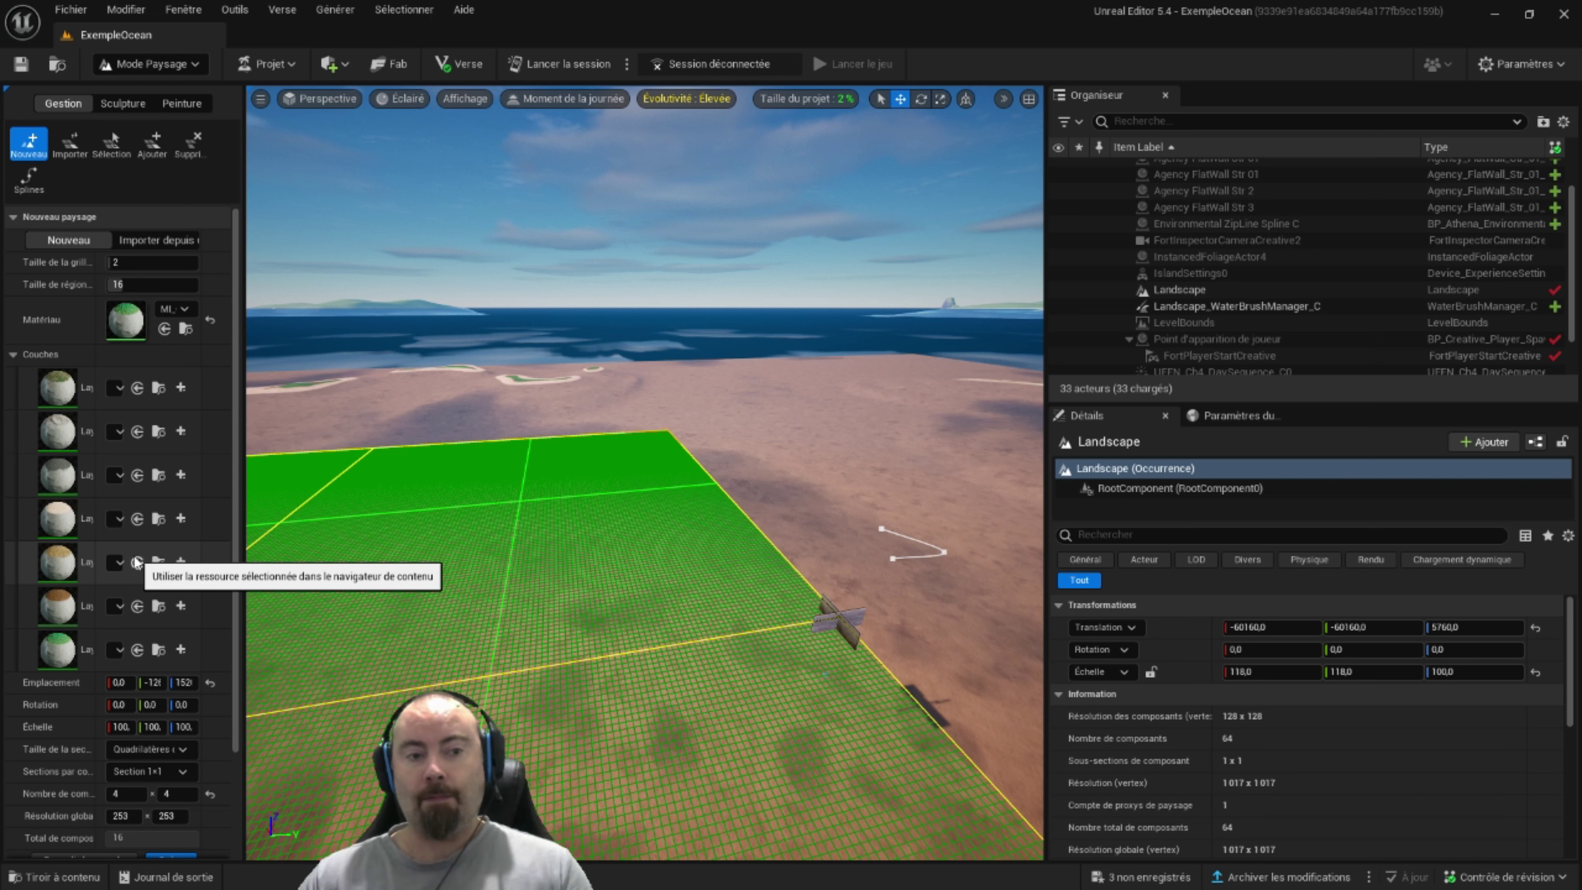
pyautogui.scroll(-3, 124, 686)
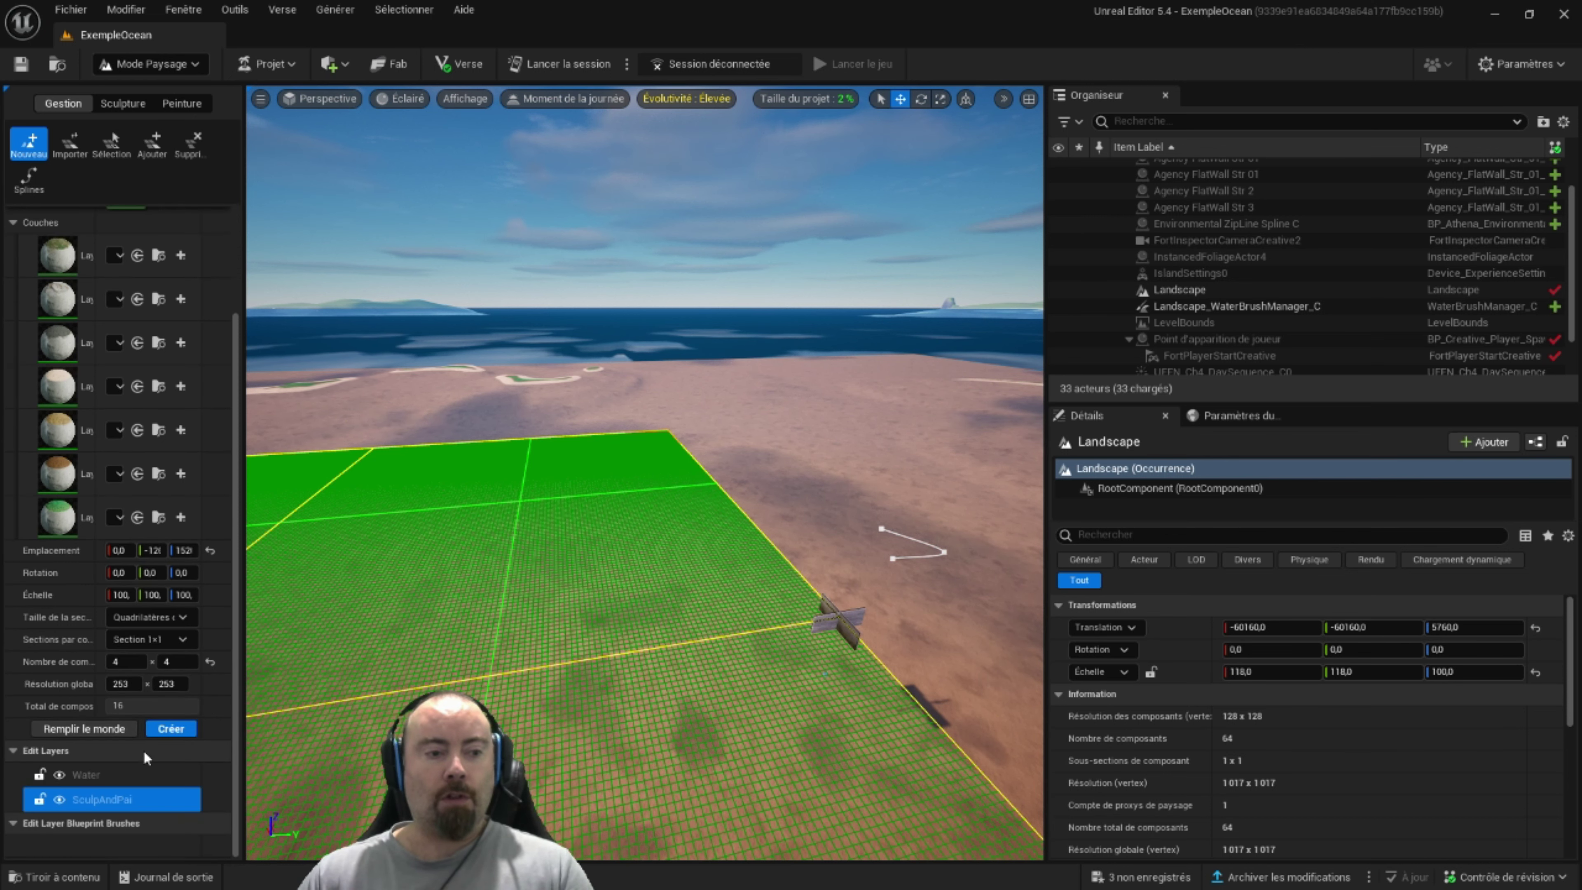
pyautogui.click(171, 730)
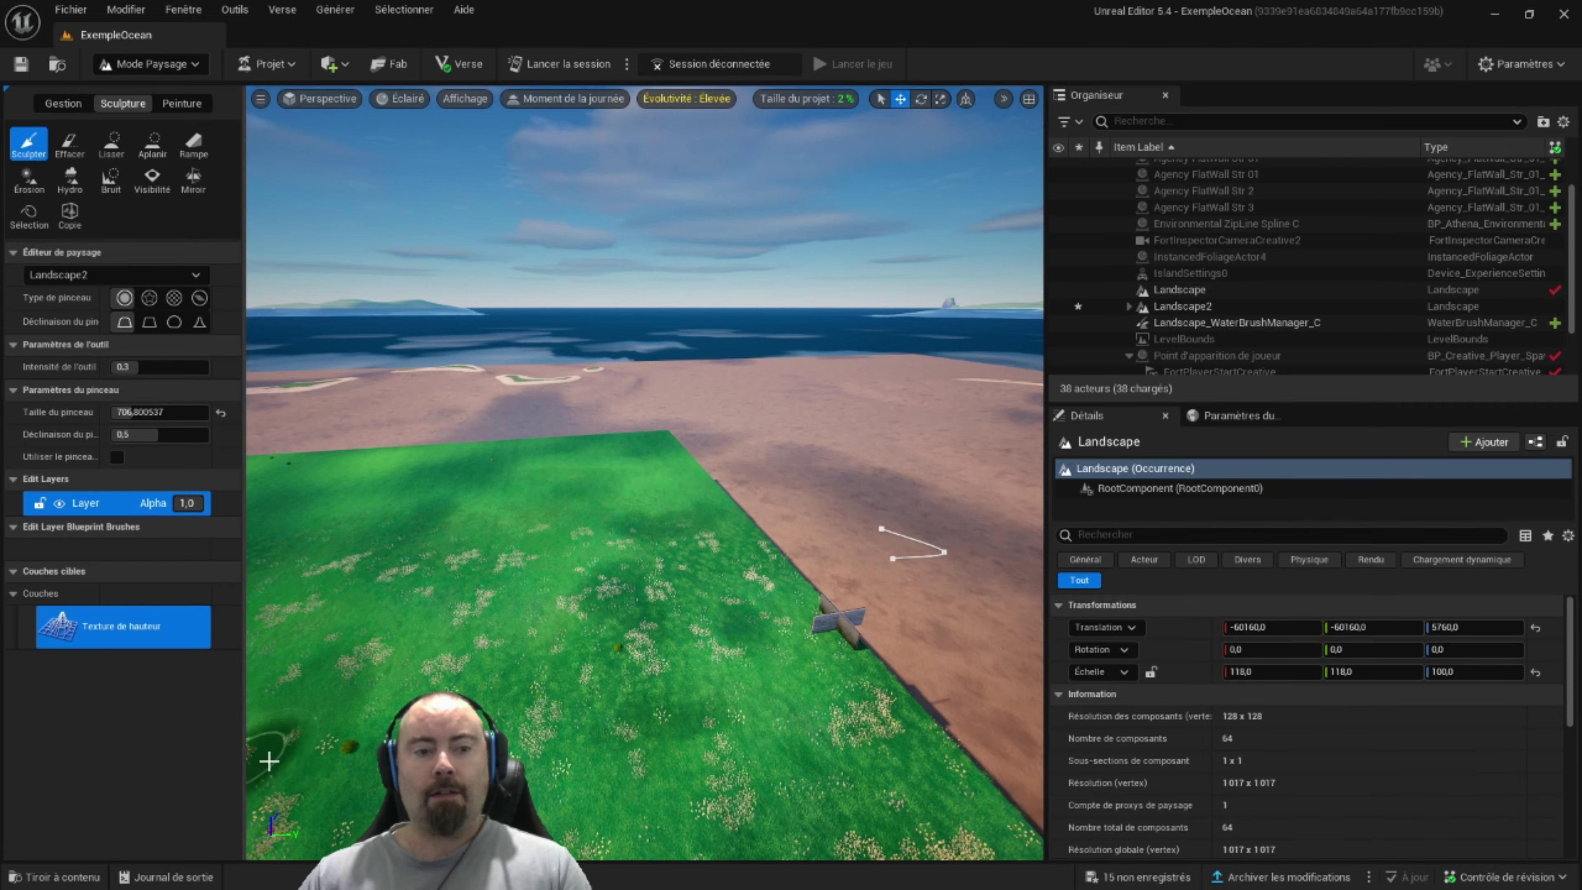
# - Raise a large hill on the new grassland Landscape2 and view it across the terrain
pyautogui.moveTo(268, 756)
pyautogui.mouseDown(button='right')
pyautogui.moveTo(268, 810)
pyautogui.moveTo(268, 592)
pyautogui.moveTo(269, 654)
pyautogui.mouseUp(button='right')
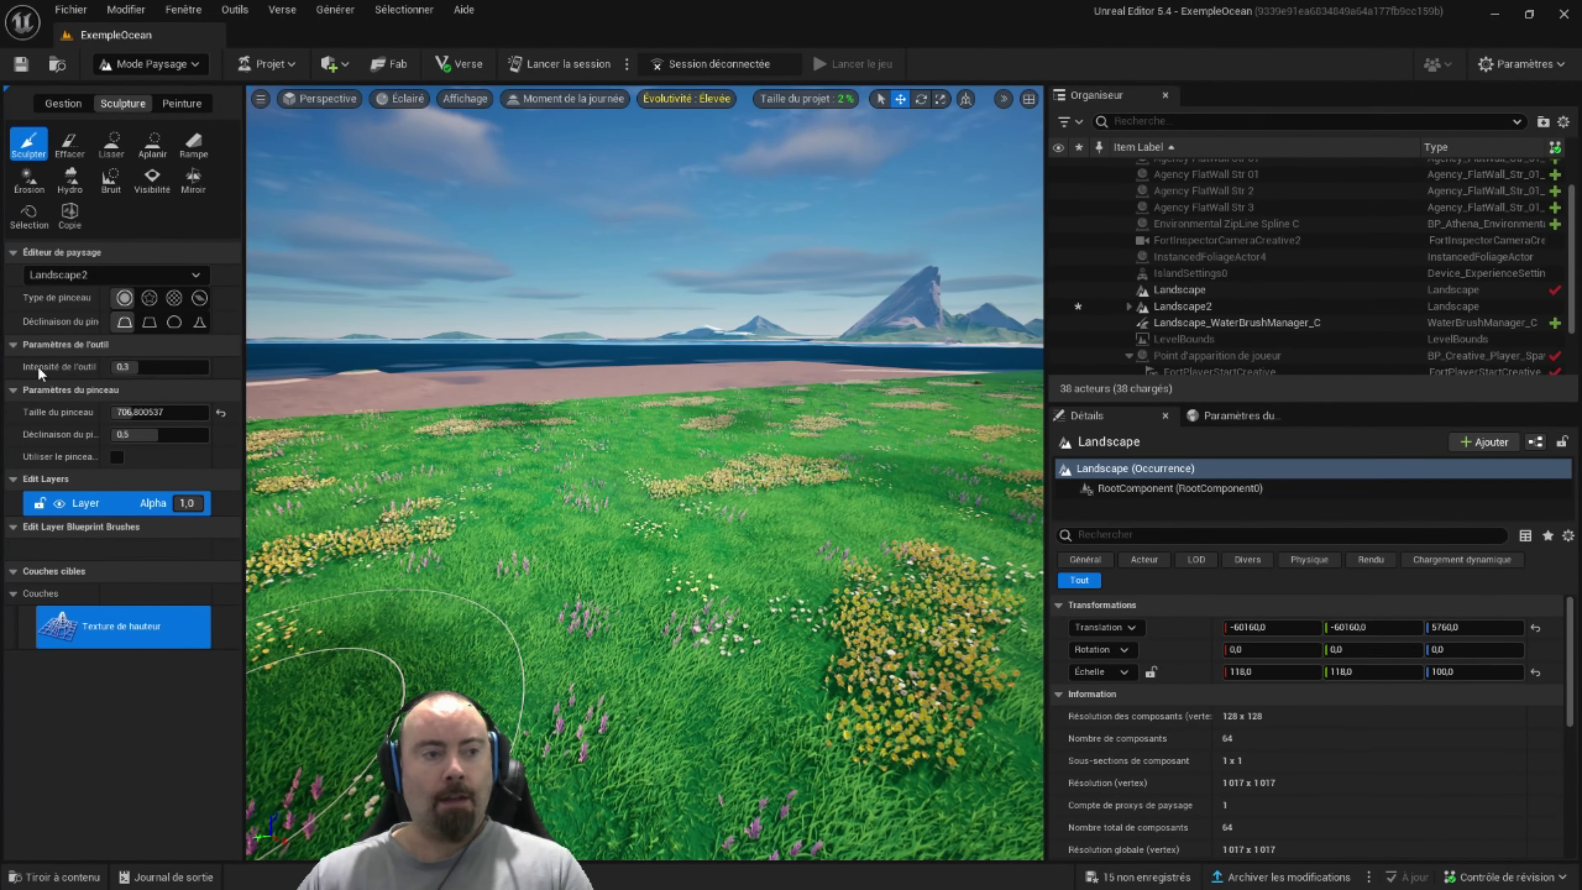
pyautogui.moveTo(671, 565)
pyautogui.mouseDown()
pyautogui.moveTo(512, 651)
pyautogui.moveTo(823, 491)
pyautogui.mouseUp()
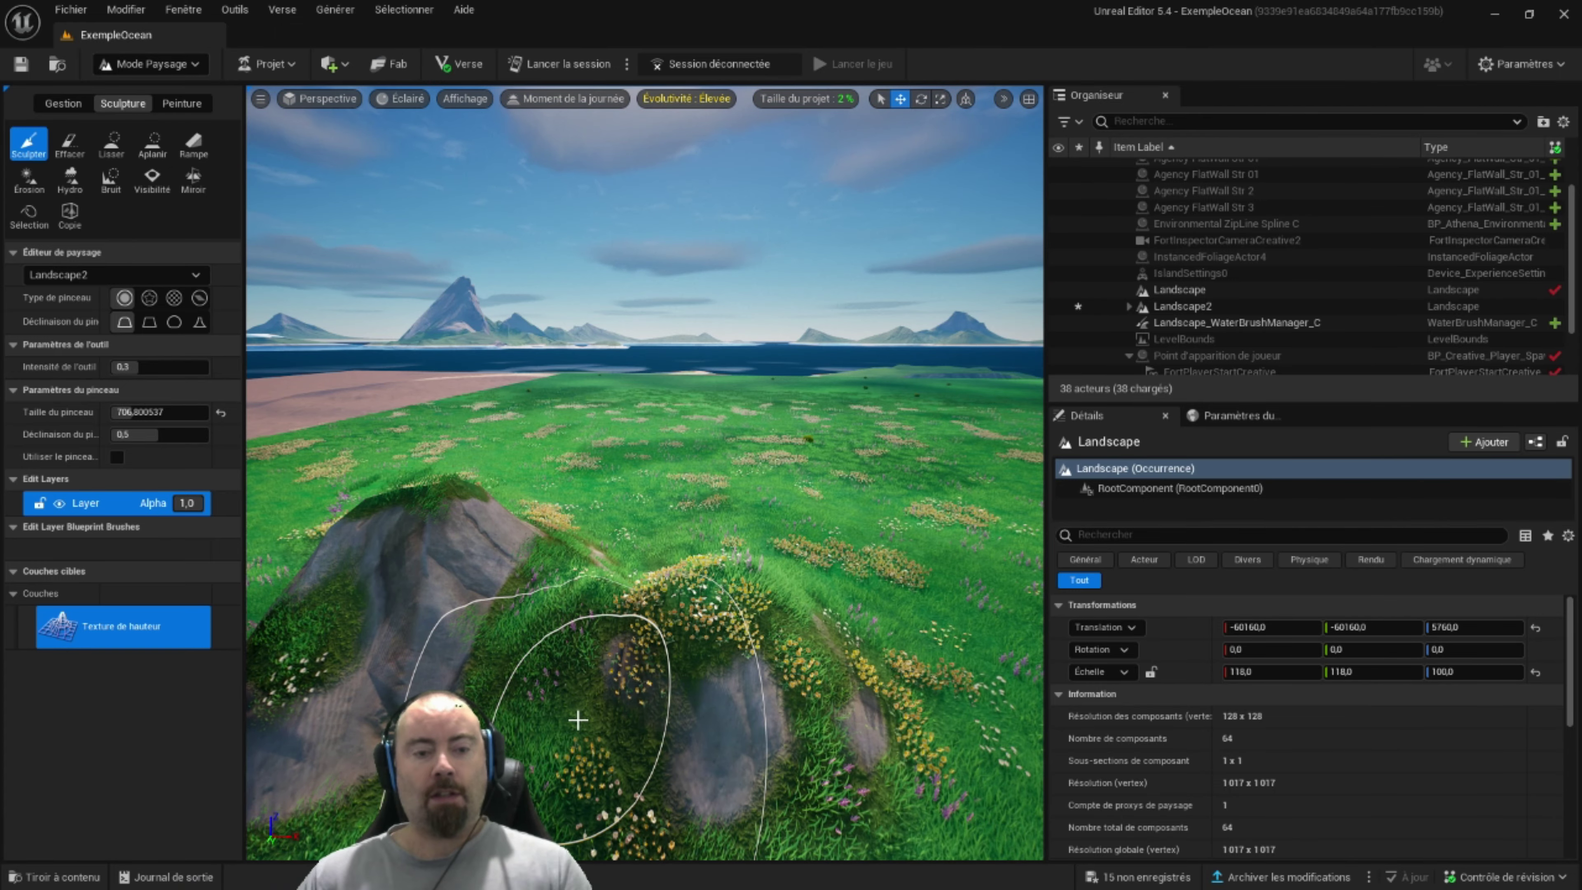
pyautogui.moveTo(577, 720)
pyautogui.mouseDown(button='right')
pyautogui.moveTo(577, 660)
pyautogui.moveTo(574, 736)
pyautogui.mouseUp(button='right')
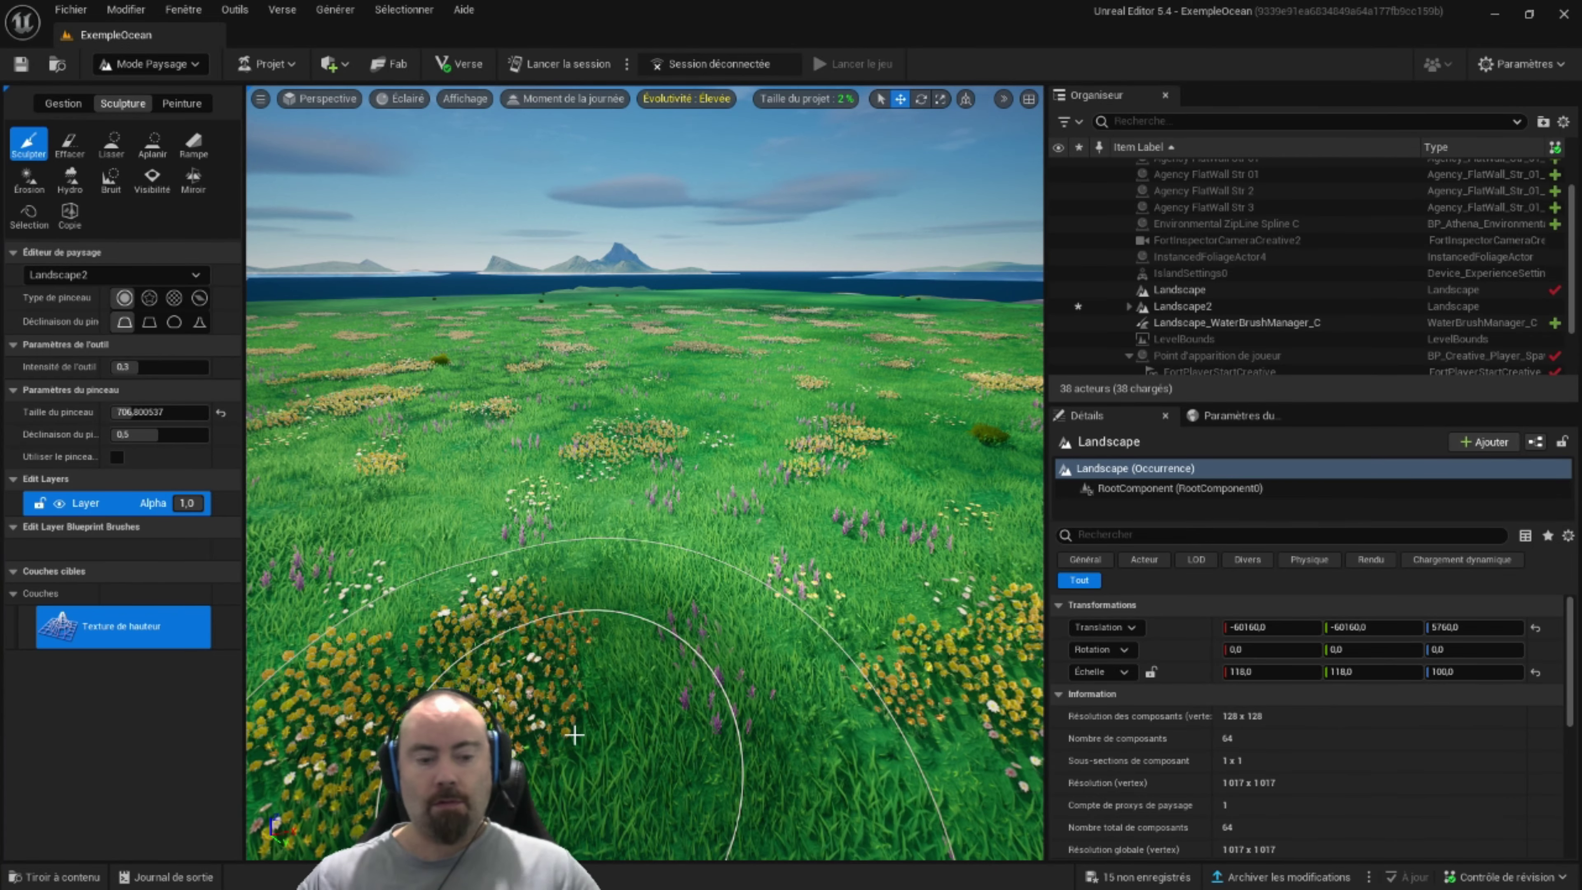
pyautogui.moveTo(574, 735)
pyautogui.mouseDown(button='right')
pyautogui.moveTo(574, 692)
pyautogui.moveTo(423, 564)
pyautogui.mouseUp(button='right')
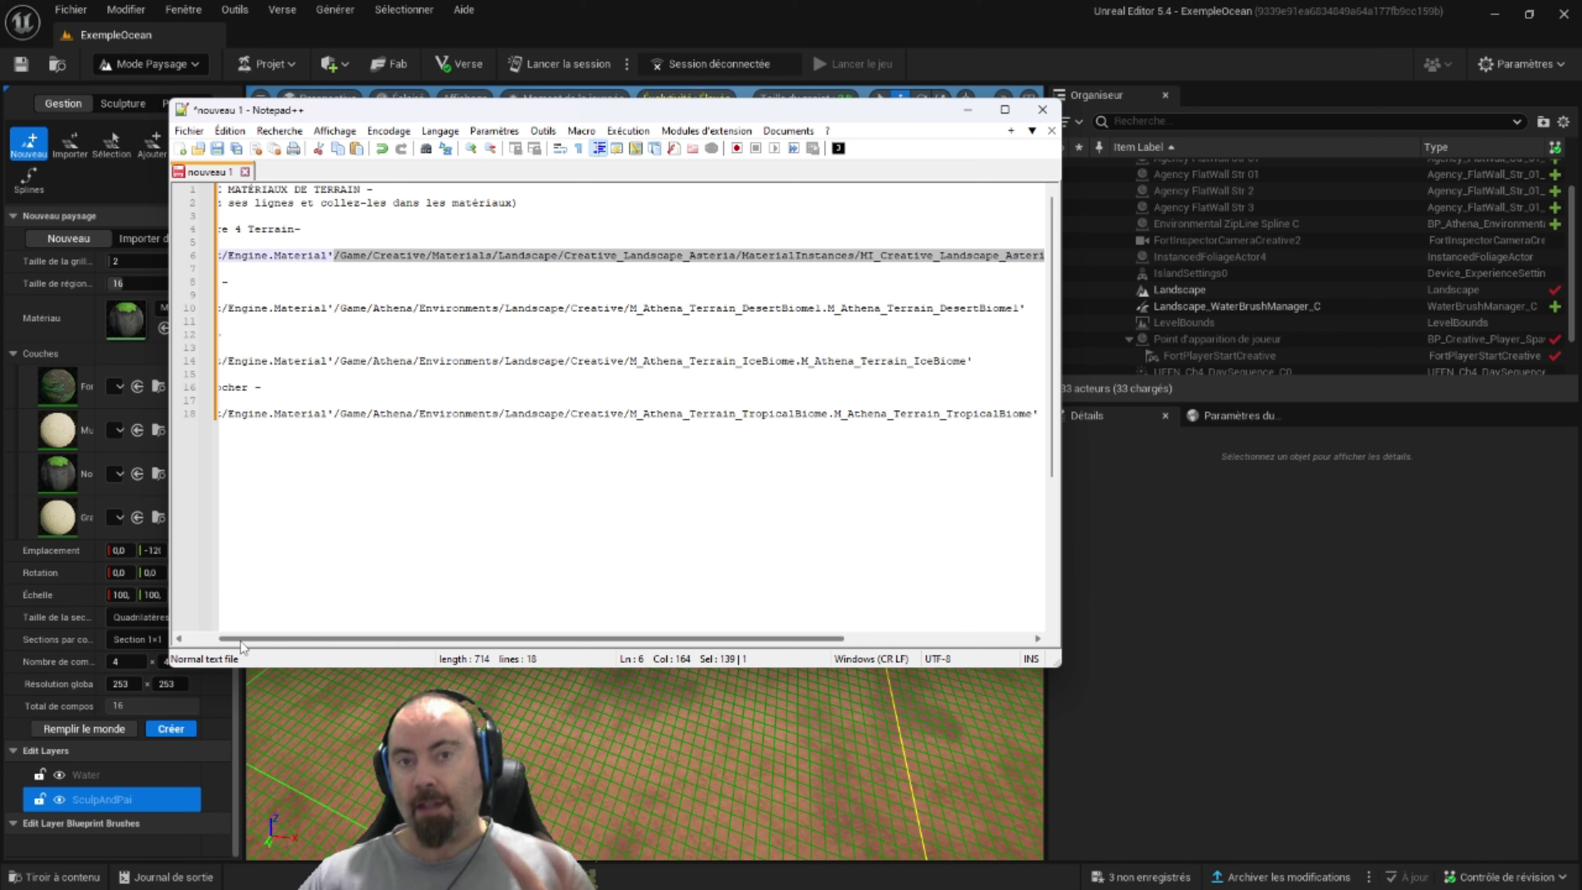
# - Copy the /Game/...M_Athena_Terrain_IceBiome path from line 14, then return to UEFN
pyautogui.moveTo(353, 256); pyautogui.dragTo(1005, 255)
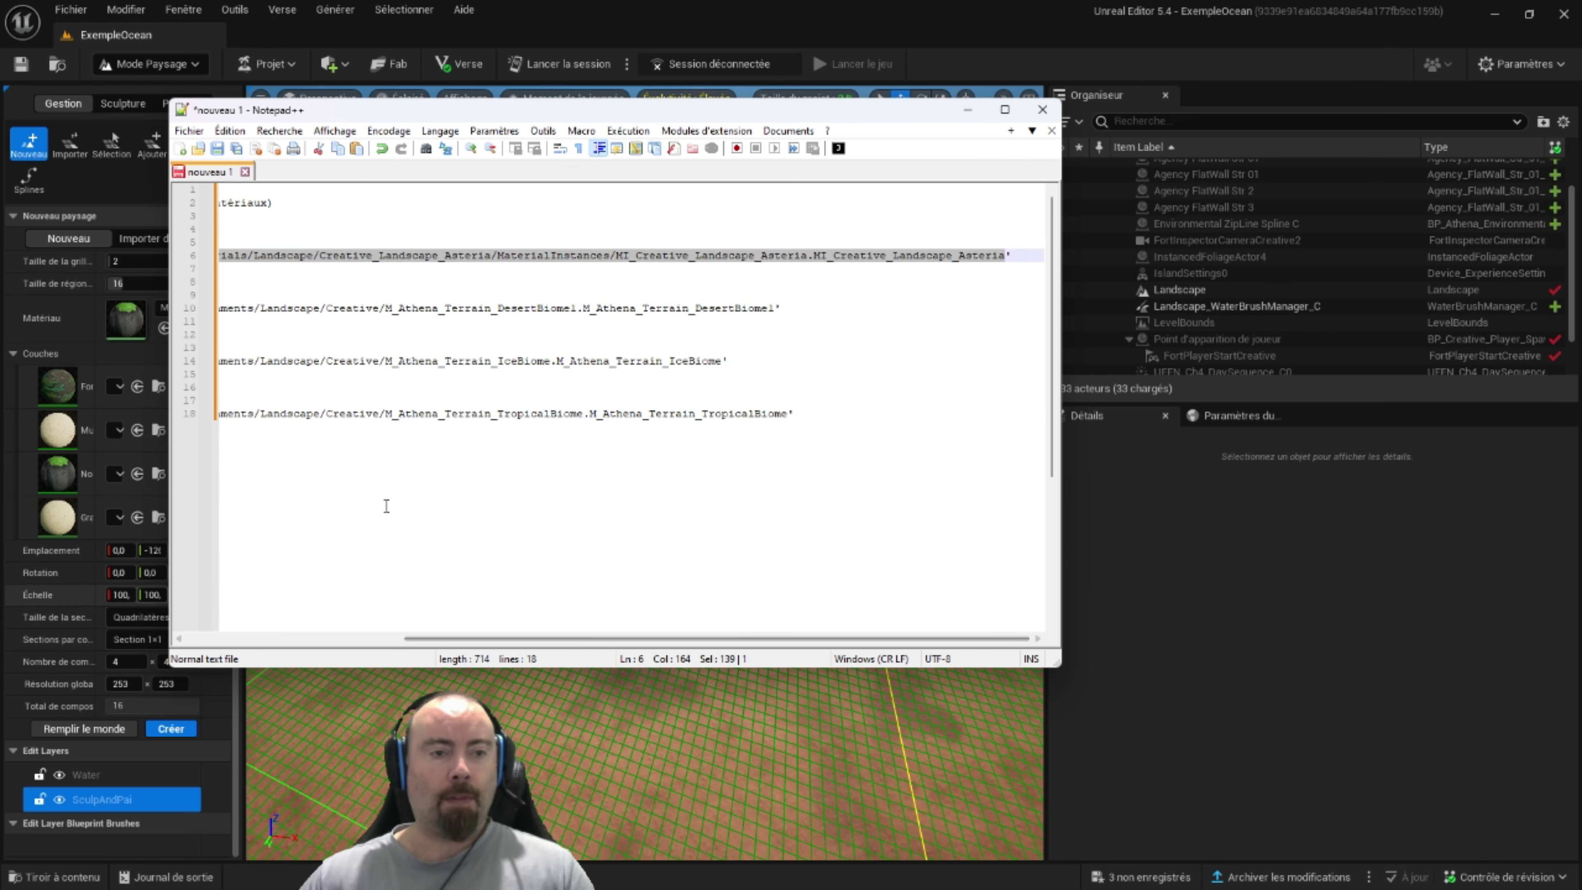
pyautogui.click(383, 639)
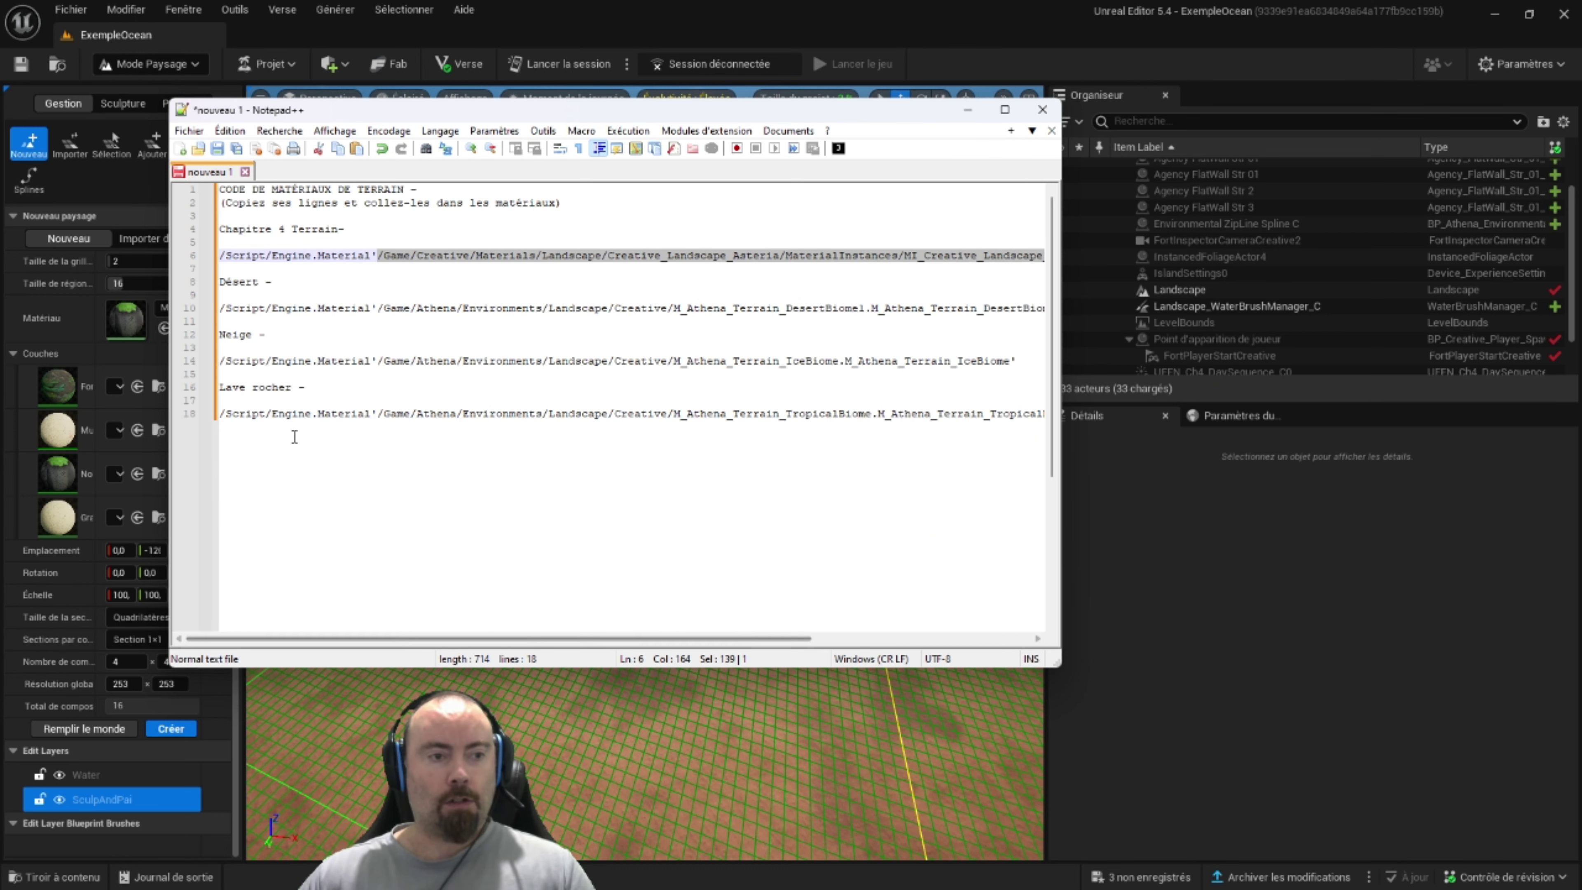
pyautogui.click(226, 334)
pyautogui.moveTo(253, 361); pyautogui.dragTo(331, 362)
pyautogui.moveTo(219, 361); pyautogui.dragTo(602, 361)
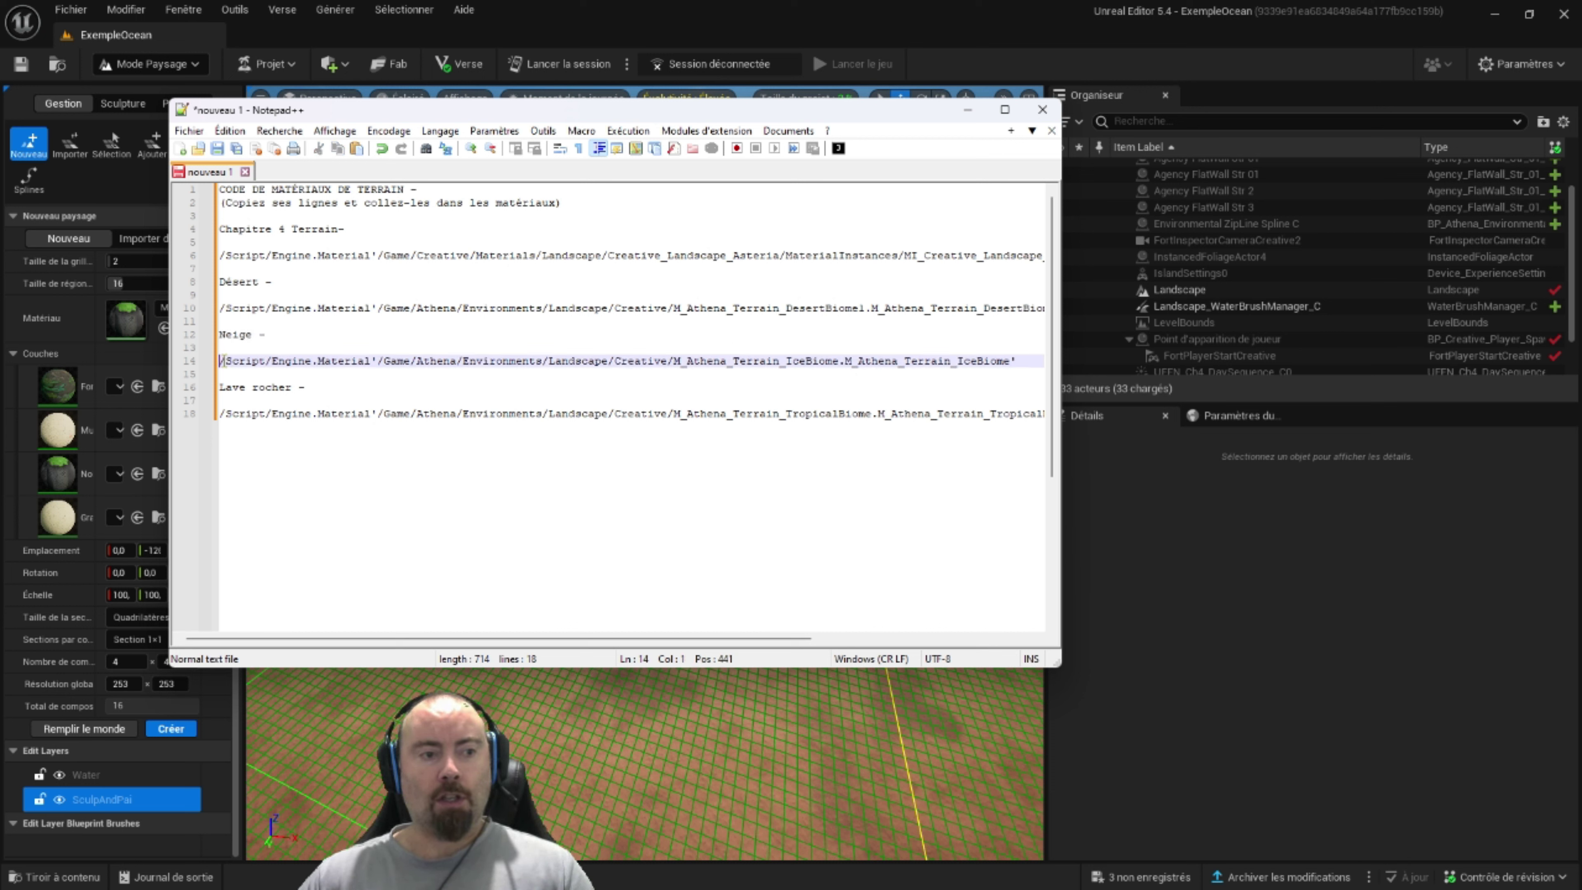
pyautogui.click(366, 335)
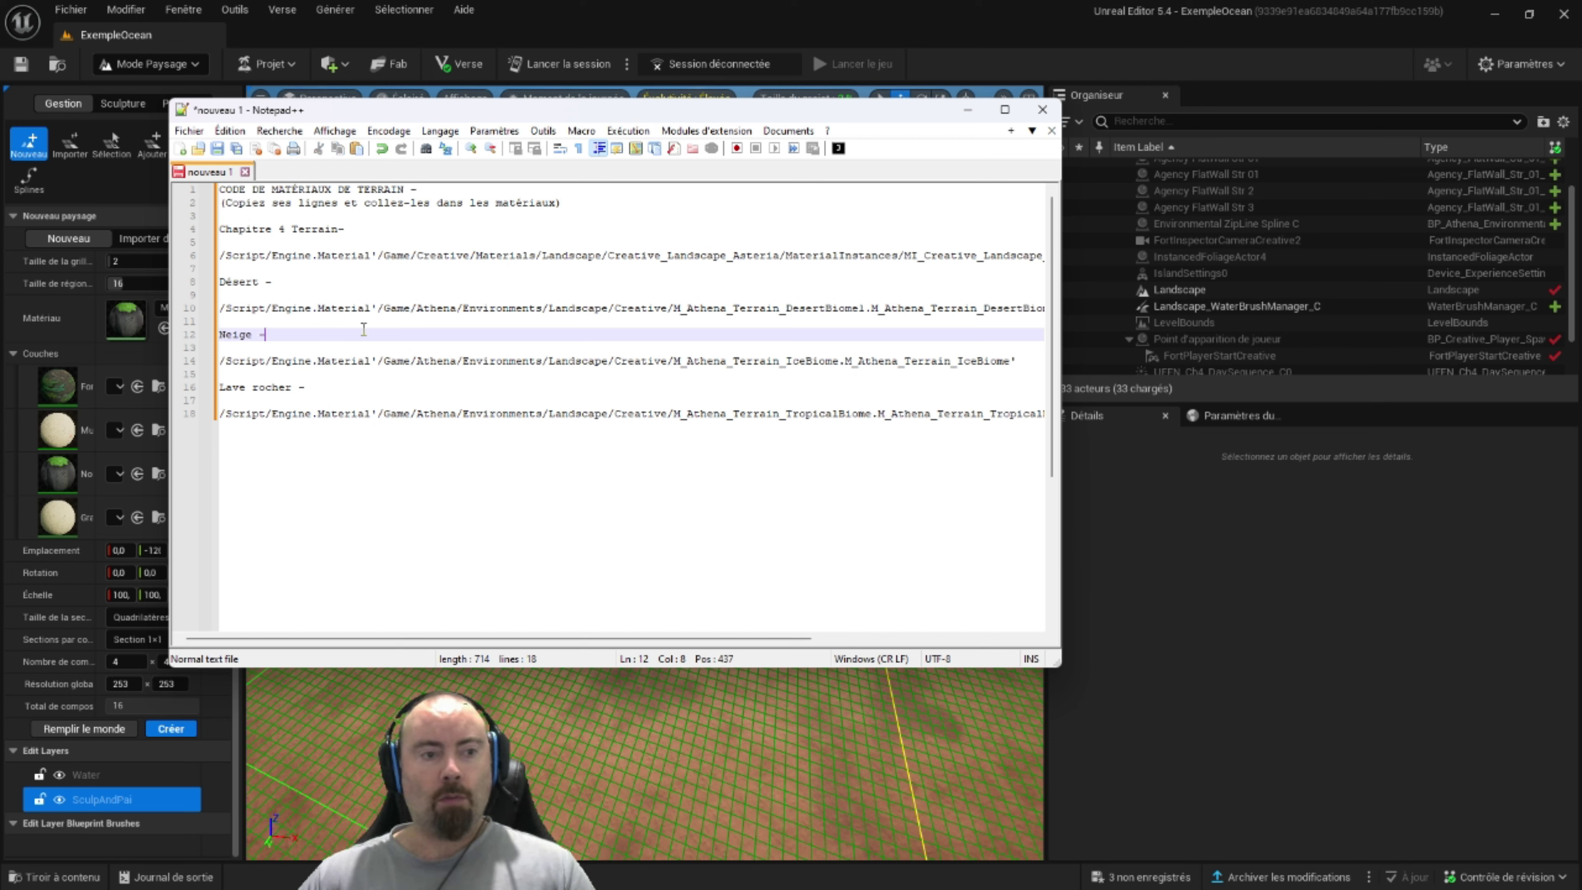
pyautogui.click(377, 361)
pyautogui.moveTo(377, 361); pyautogui.dragTo(1013, 361)
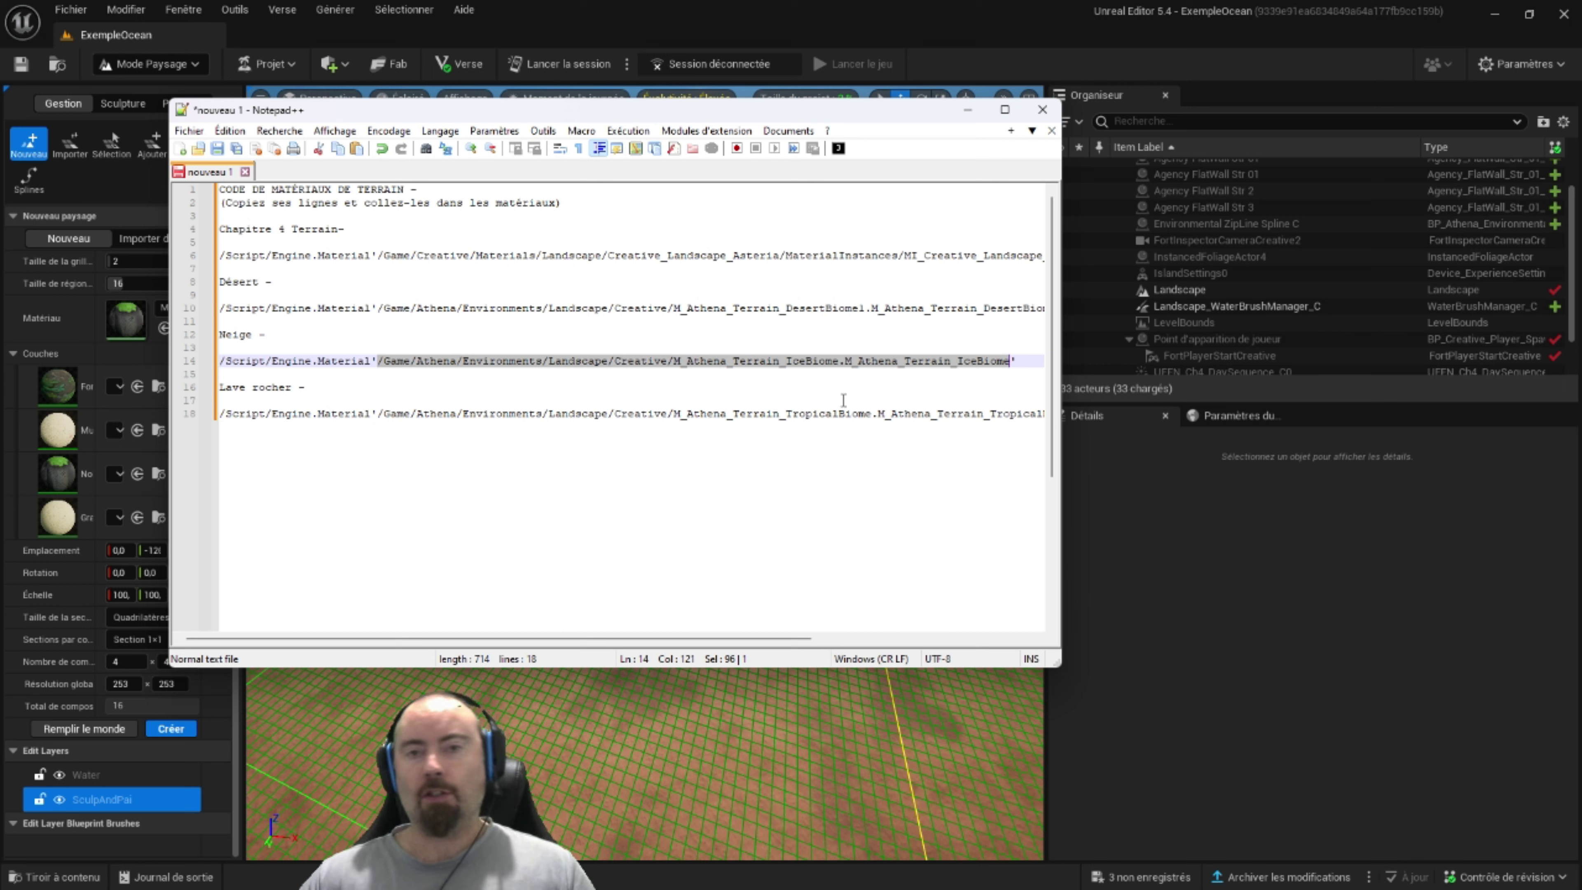
pyautogui.rightClick(801, 364)
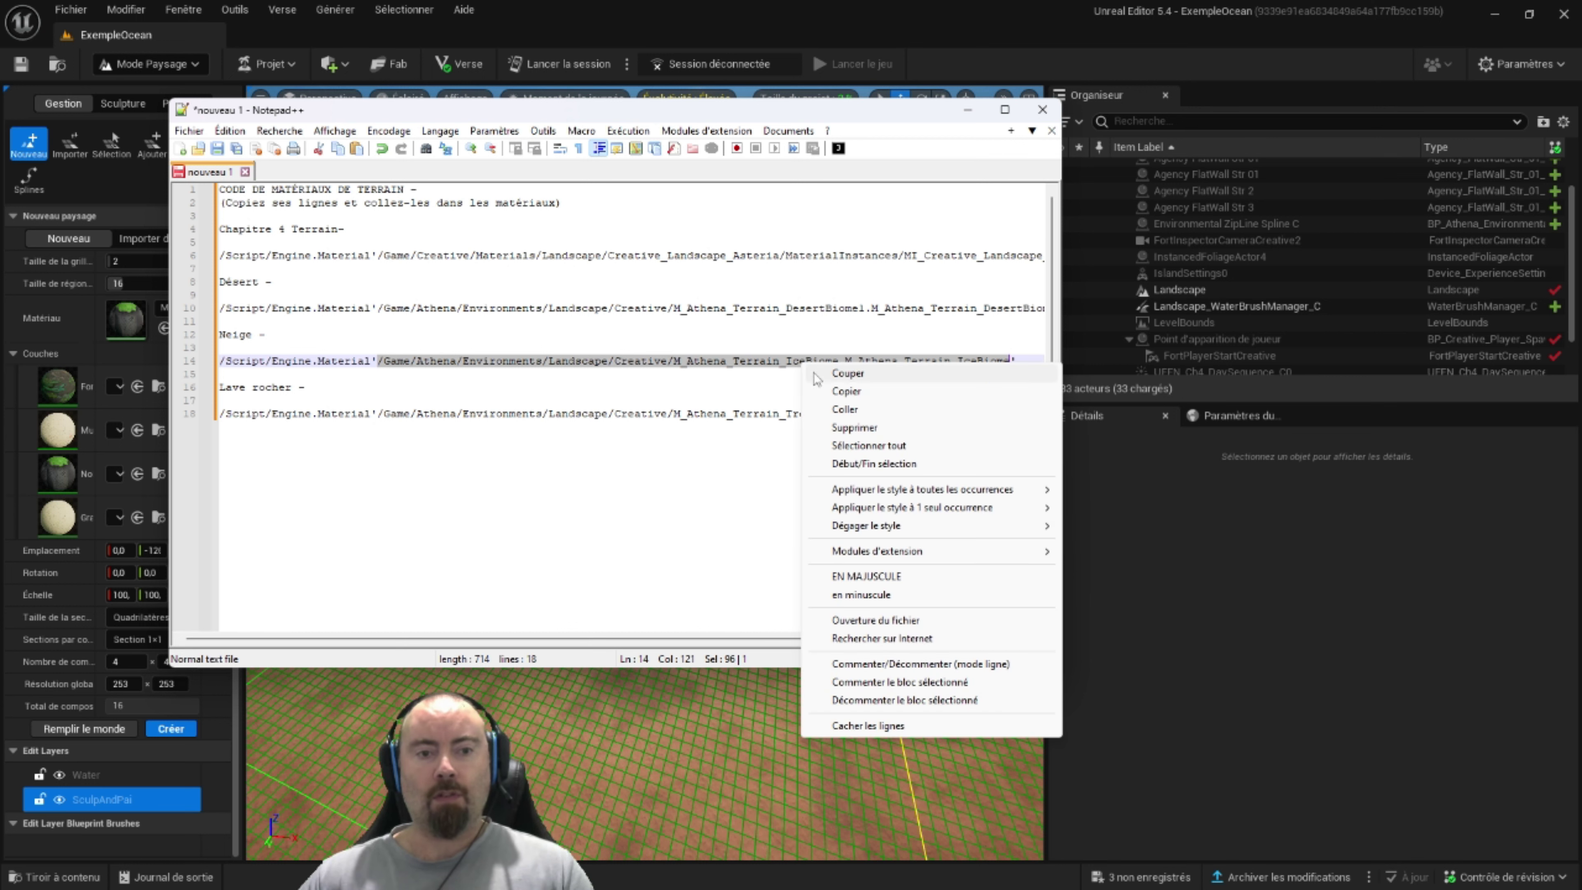
pyautogui.click(841, 392)
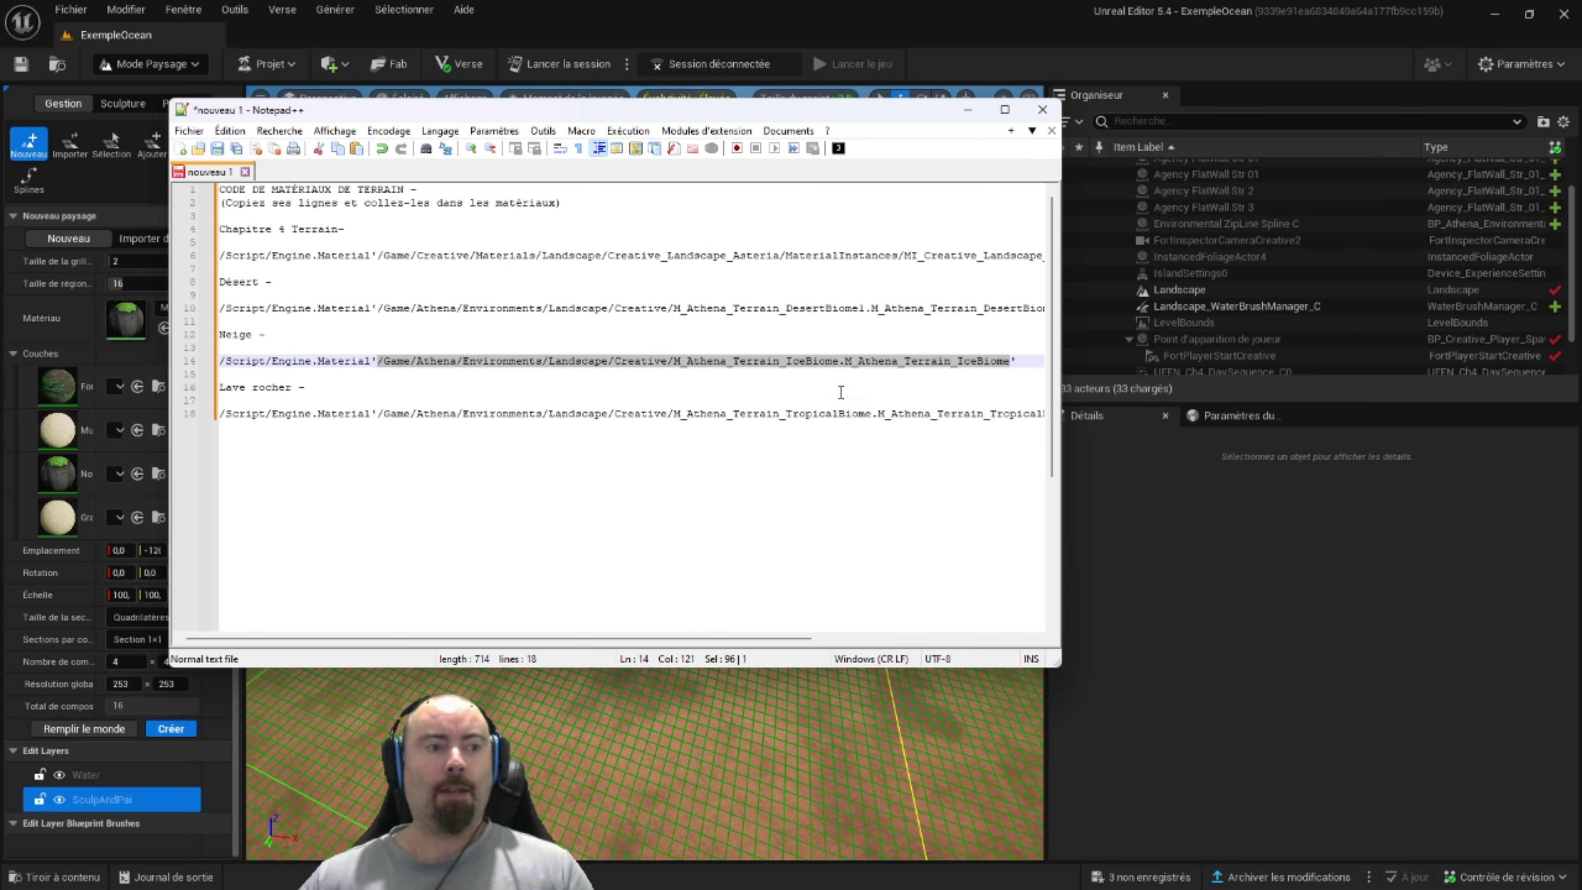
pyautogui.click(41, 322)
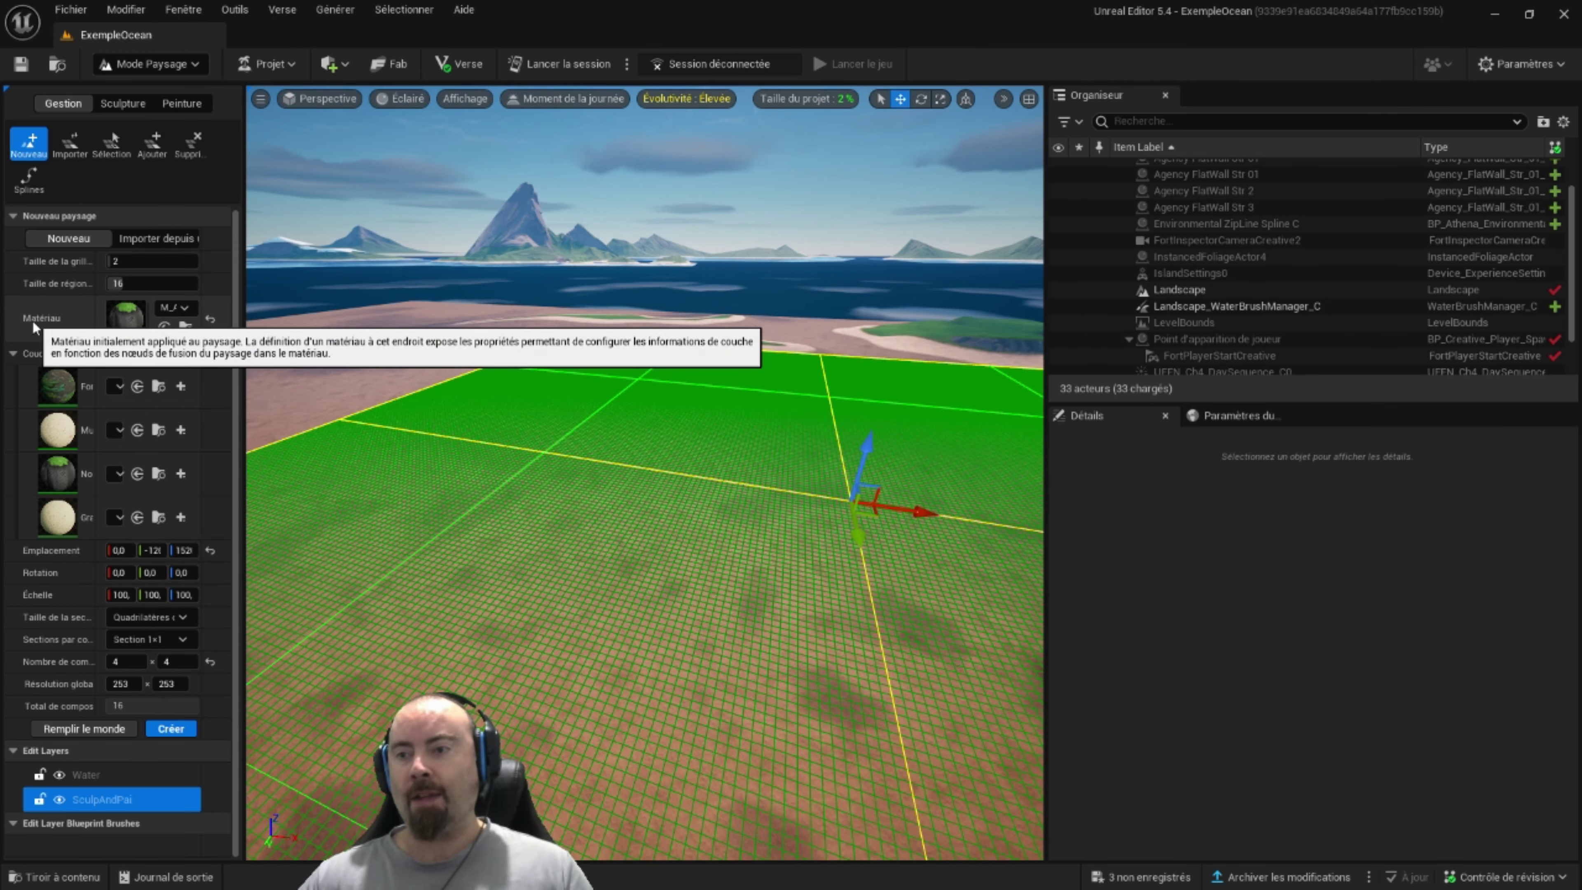
# - Paste the IceBiome path as the Matériau and create the snowy Landscape2
pyautogui.click(183, 309)
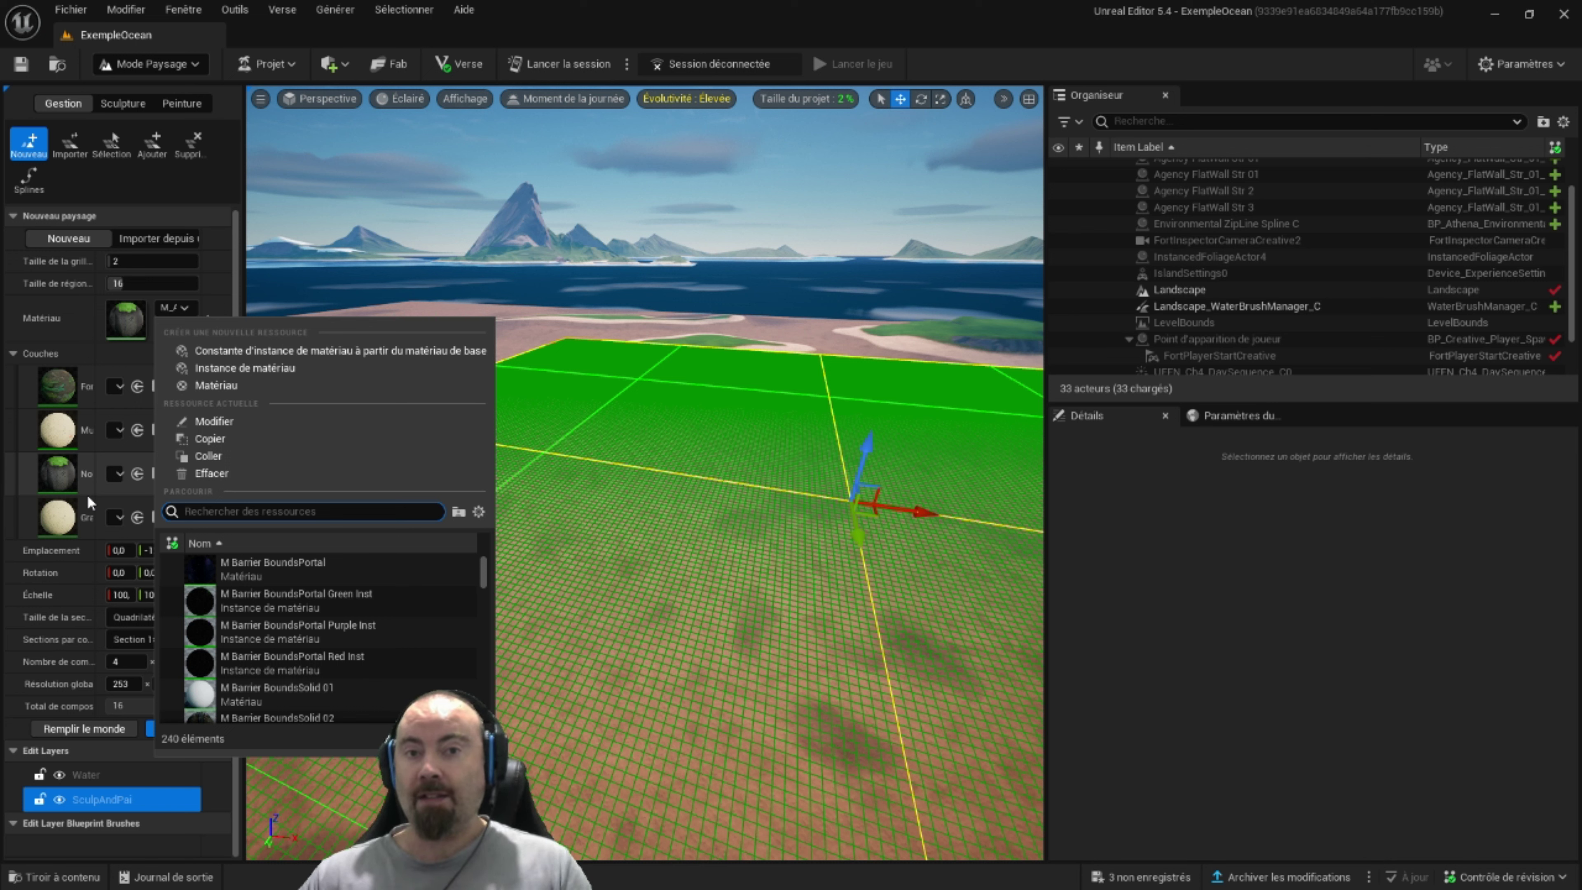
pyautogui.click(198, 457)
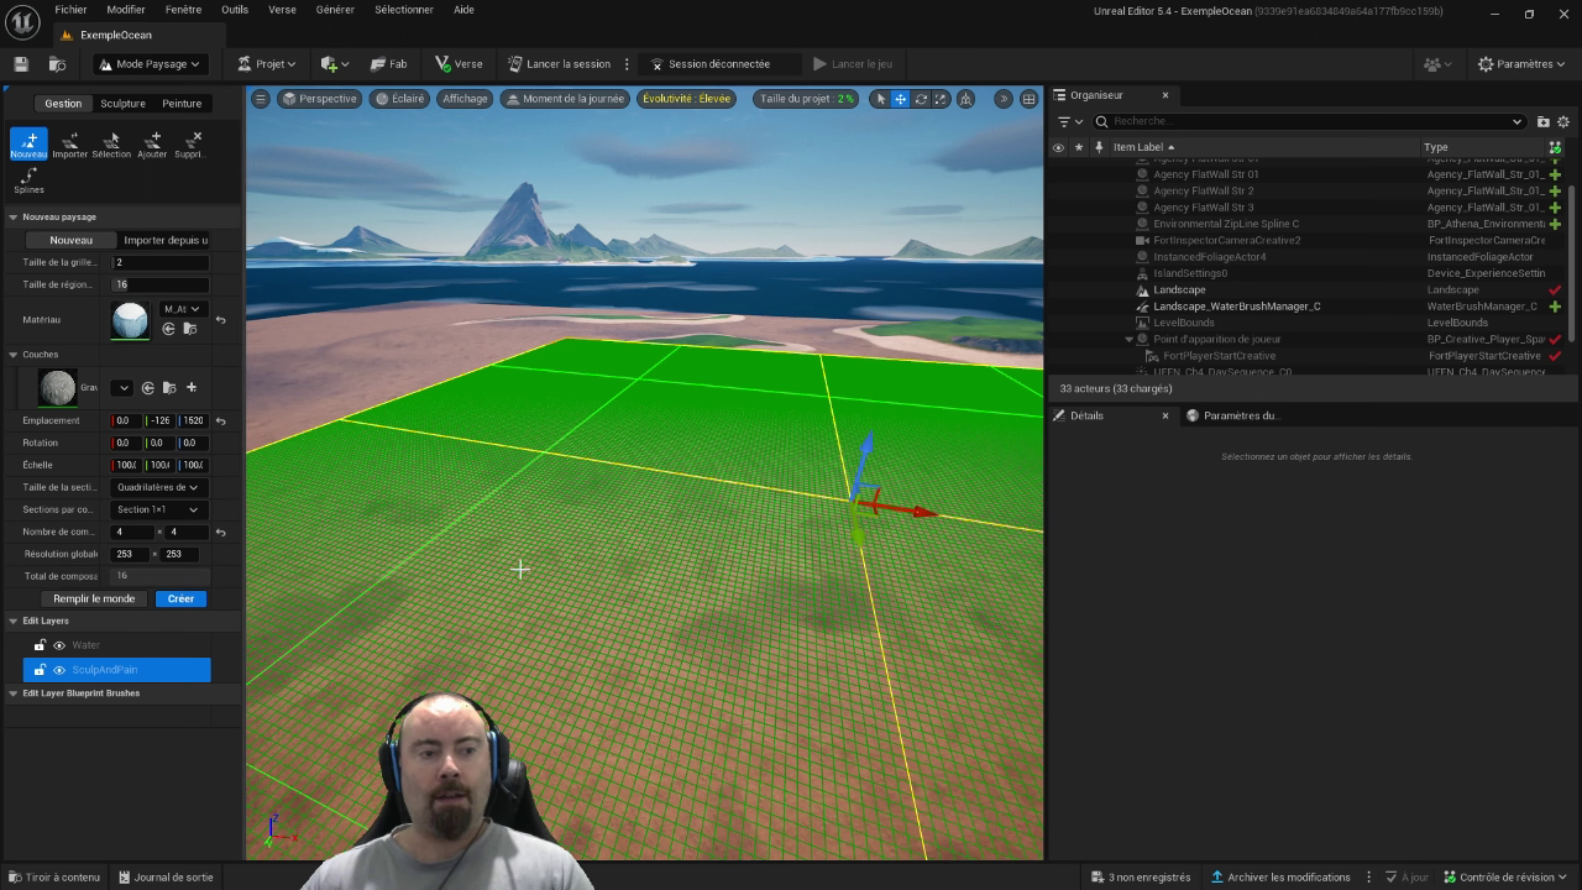
pyautogui.click(198, 598)
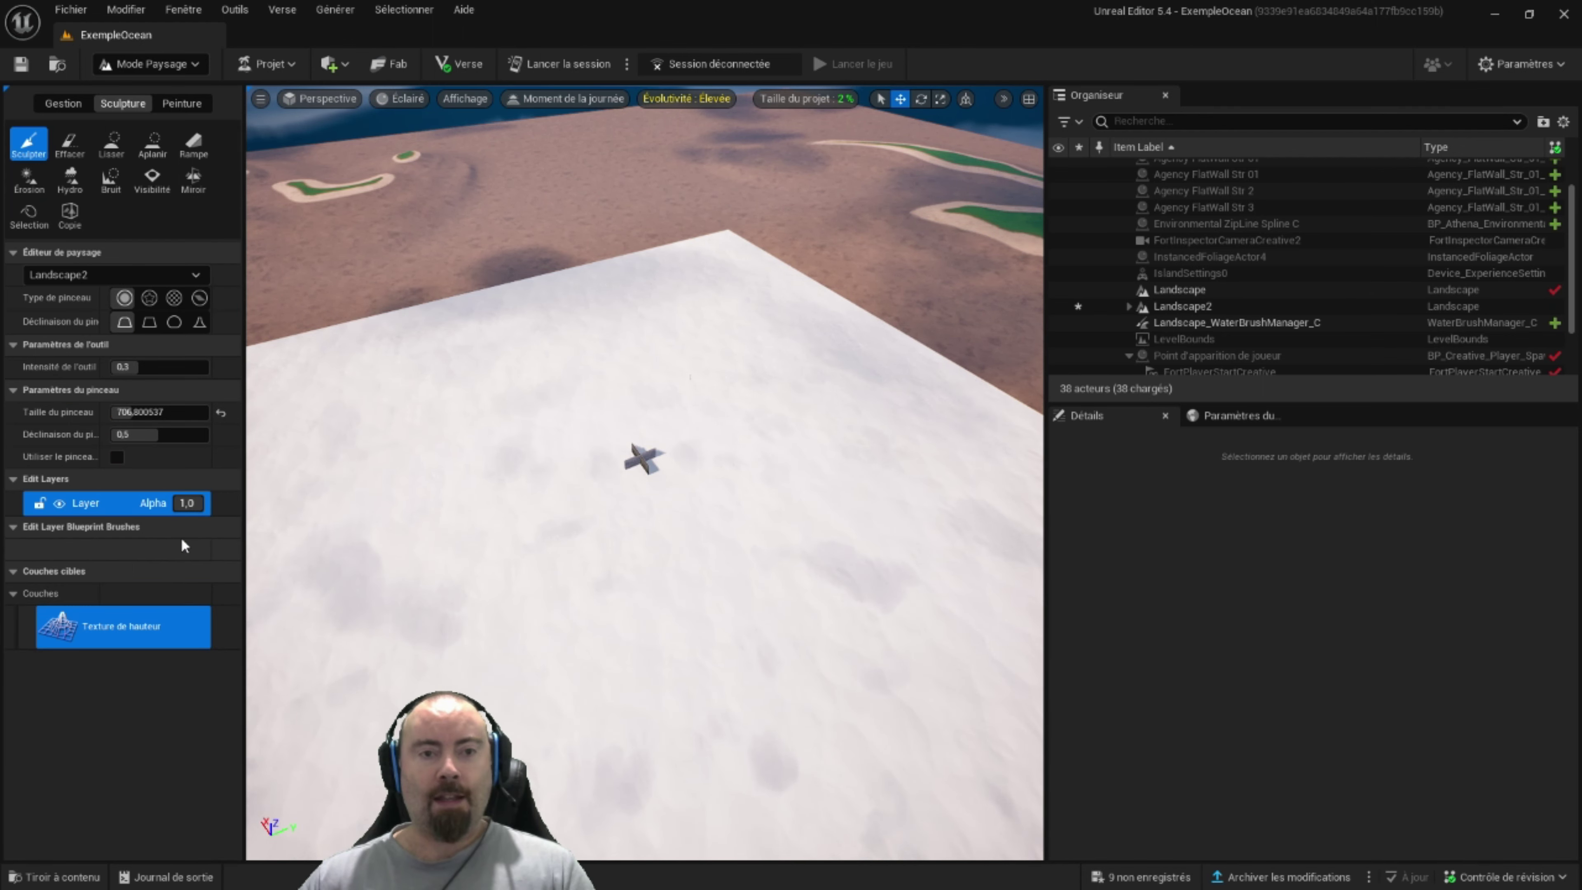
# - Survey the white landscape and re-enter Mode Paysage with Landscape2 selected
pyautogui.moveTo(623, 374); pyautogui.dragTo(623, 561, button='right')
pyautogui.moveTo(396, 404); pyautogui.dragTo(395, 279, button='right')
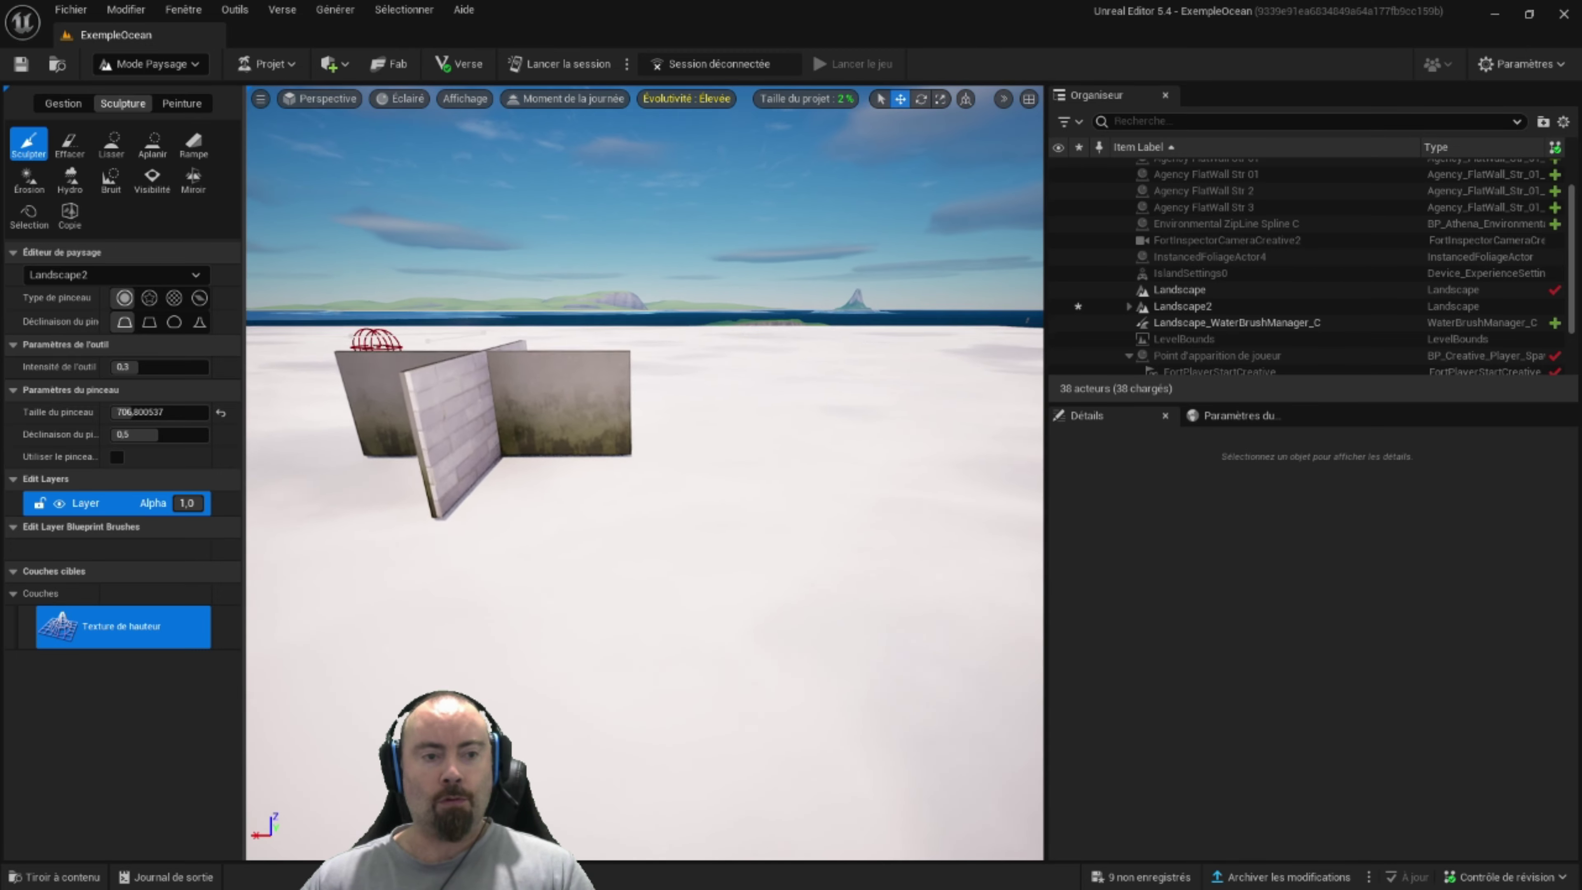
pyautogui.moveTo(396, 404); pyautogui.dragTo(349, 399, button='right')
pyautogui.click(133, 64)
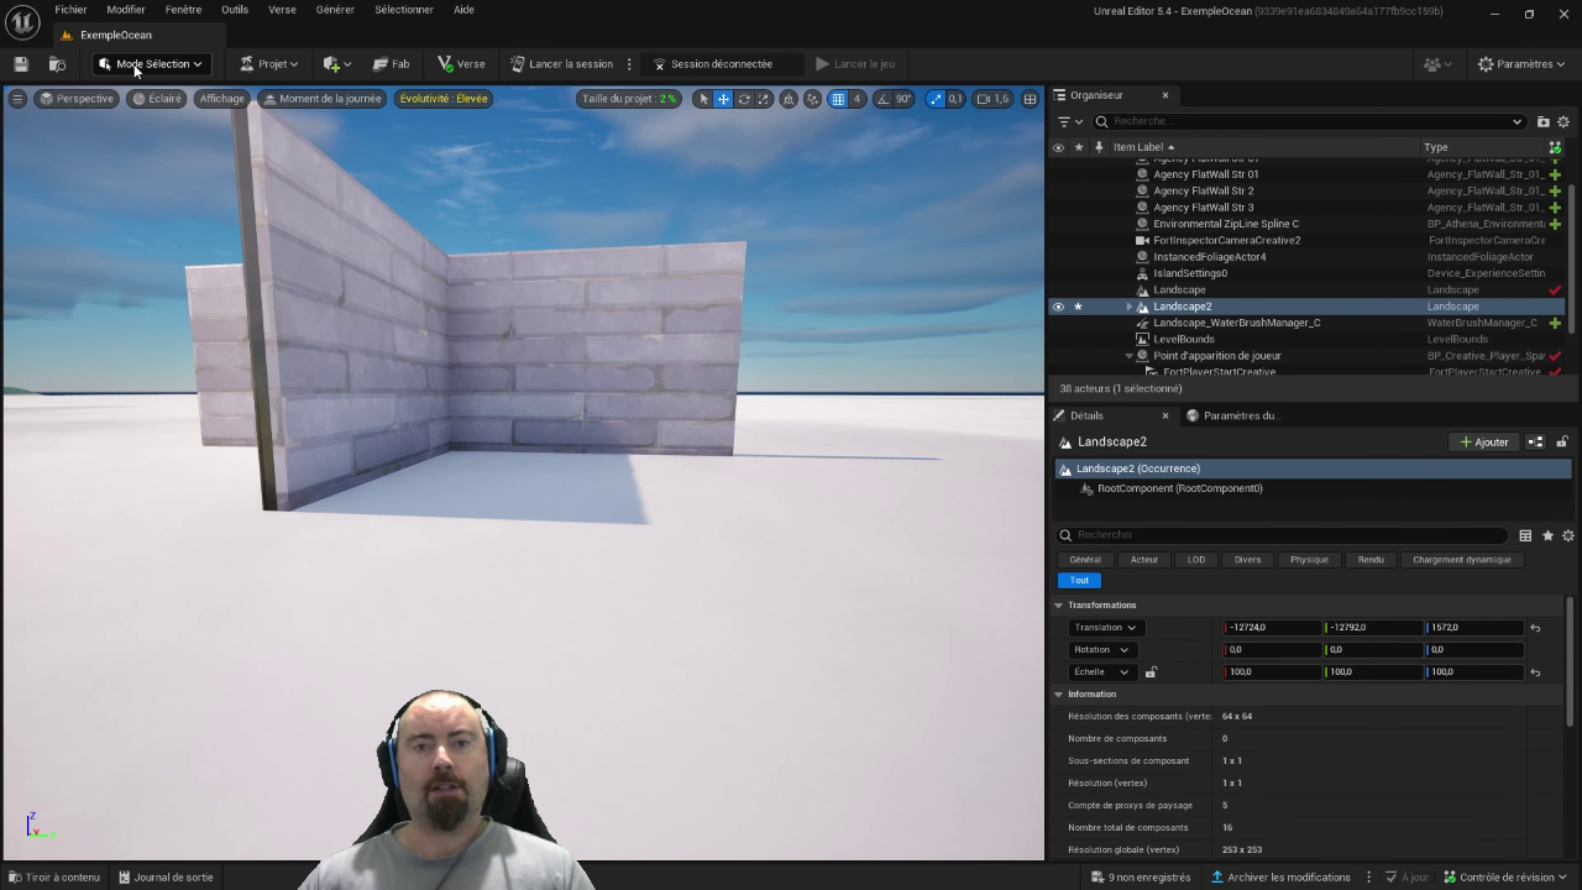
pyautogui.click(134, 64)
pyautogui.click(158, 105)
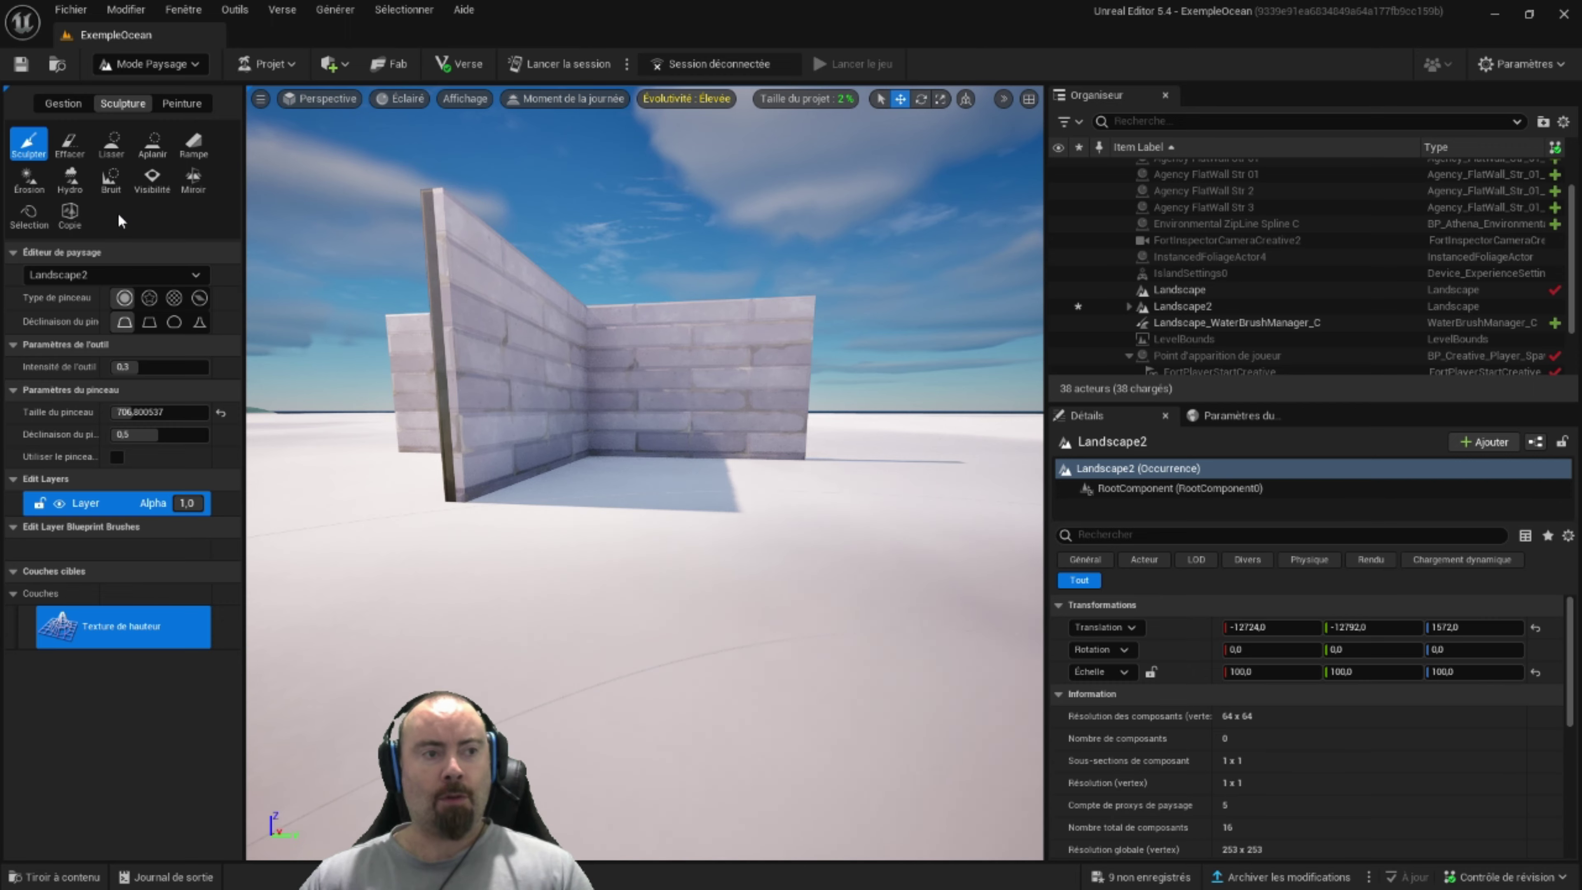
pyautogui.moveTo(494, 554)
pyautogui.mouseDown(button='right')
pyautogui.moveTo(561, 549)
pyautogui.moveTo(561, 623)
pyautogui.moveTo(540, 564)
pyautogui.mouseUp(button='right')
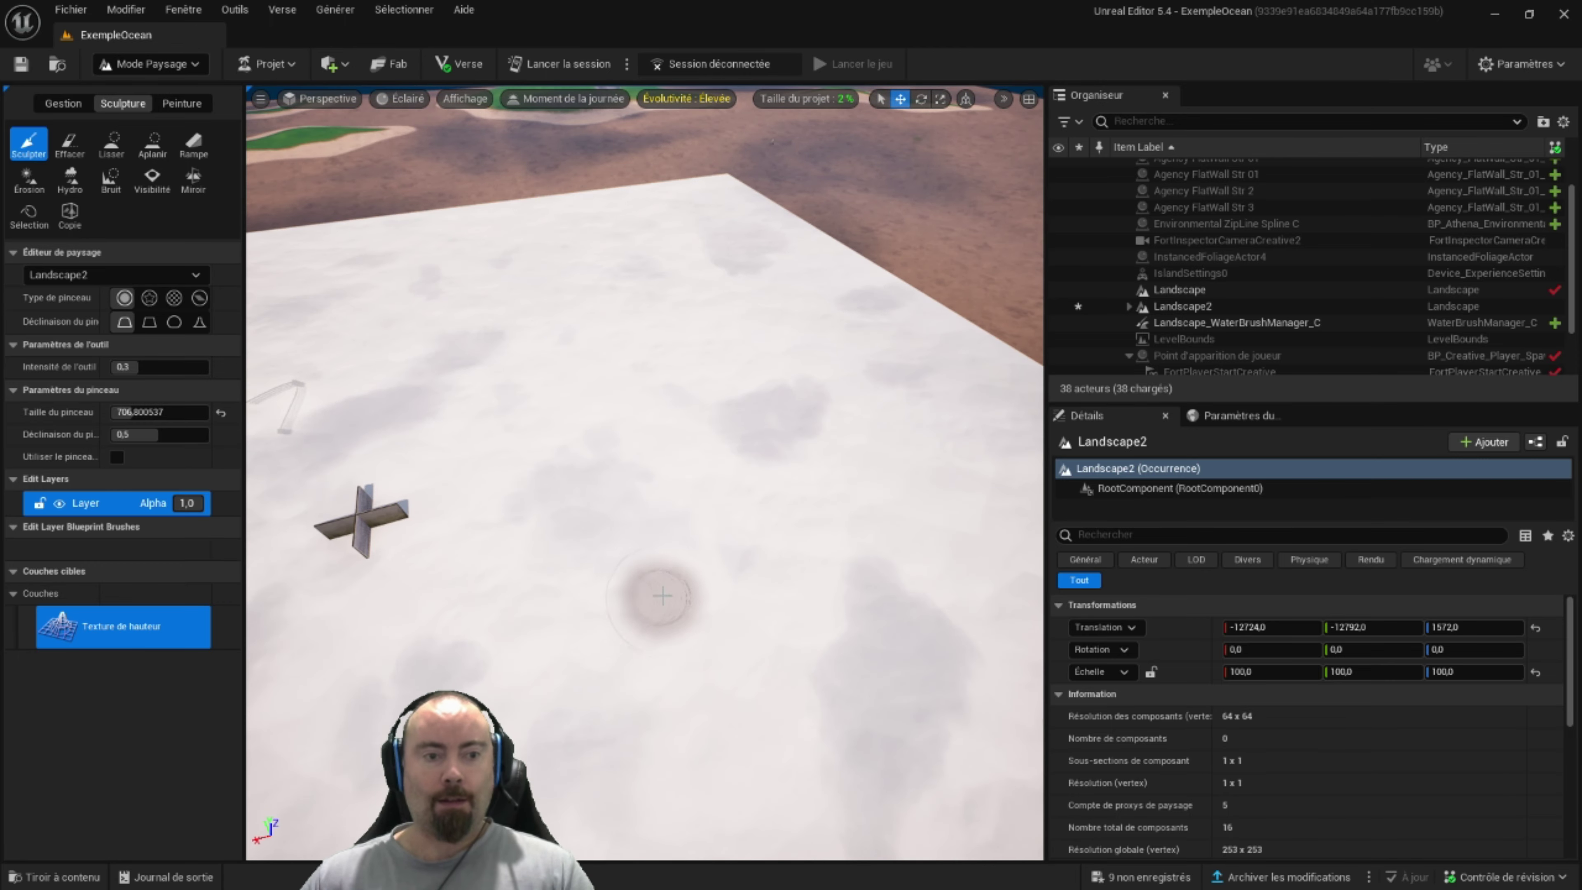
# - Sculpt a large raised bump into the snowy Landscape2
pyautogui.moveTo(615, 474); pyautogui.dragTo(610, 617)
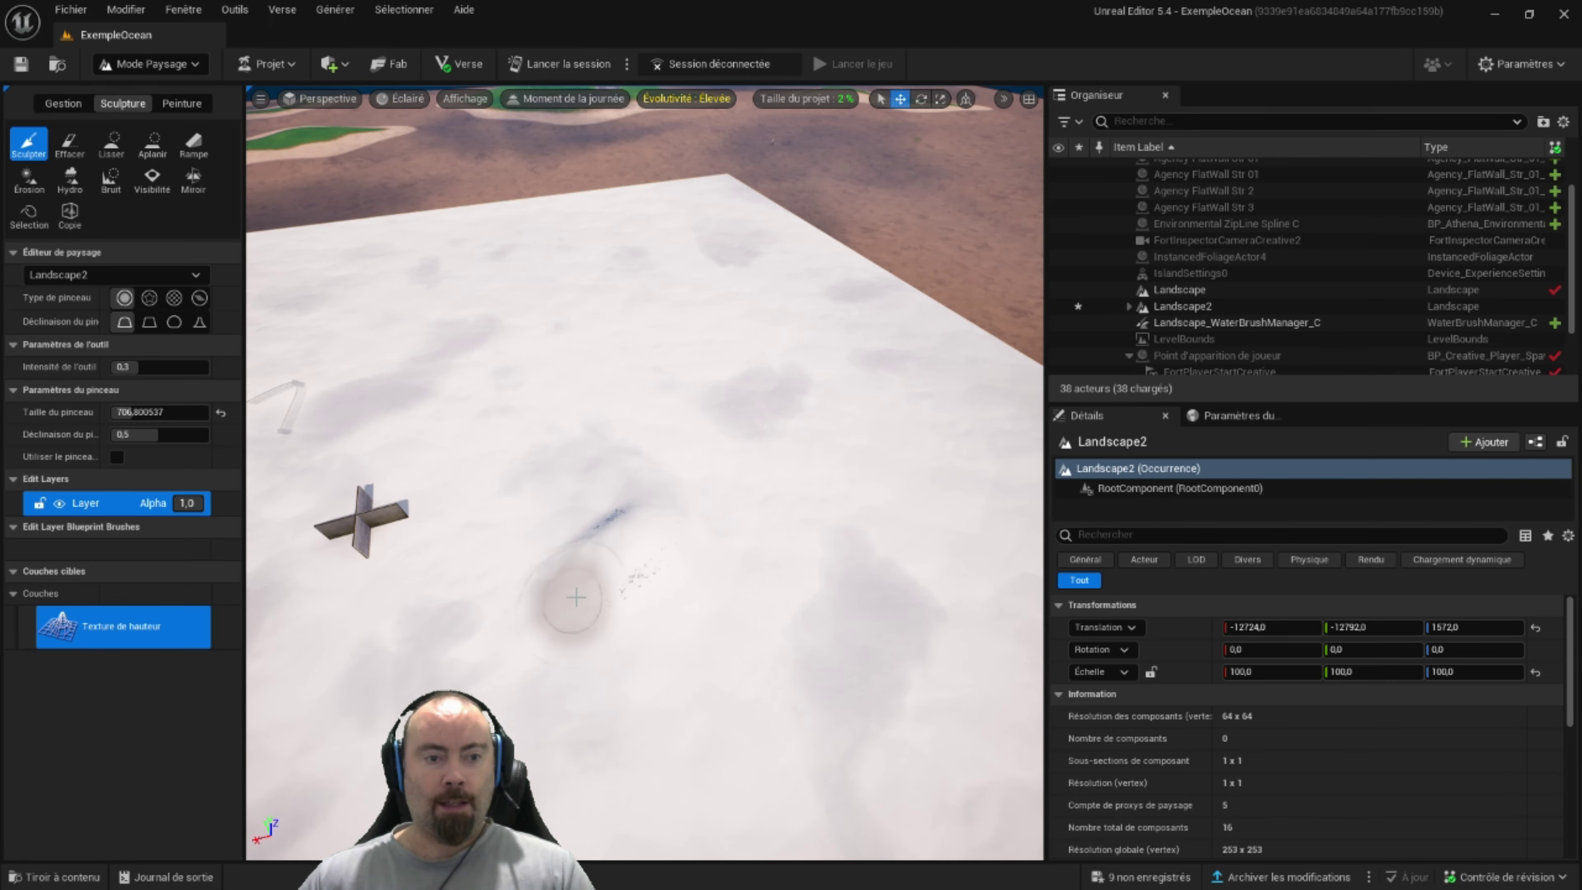
pyautogui.moveTo(143, 412); pyautogui.dragTo(168, 412)
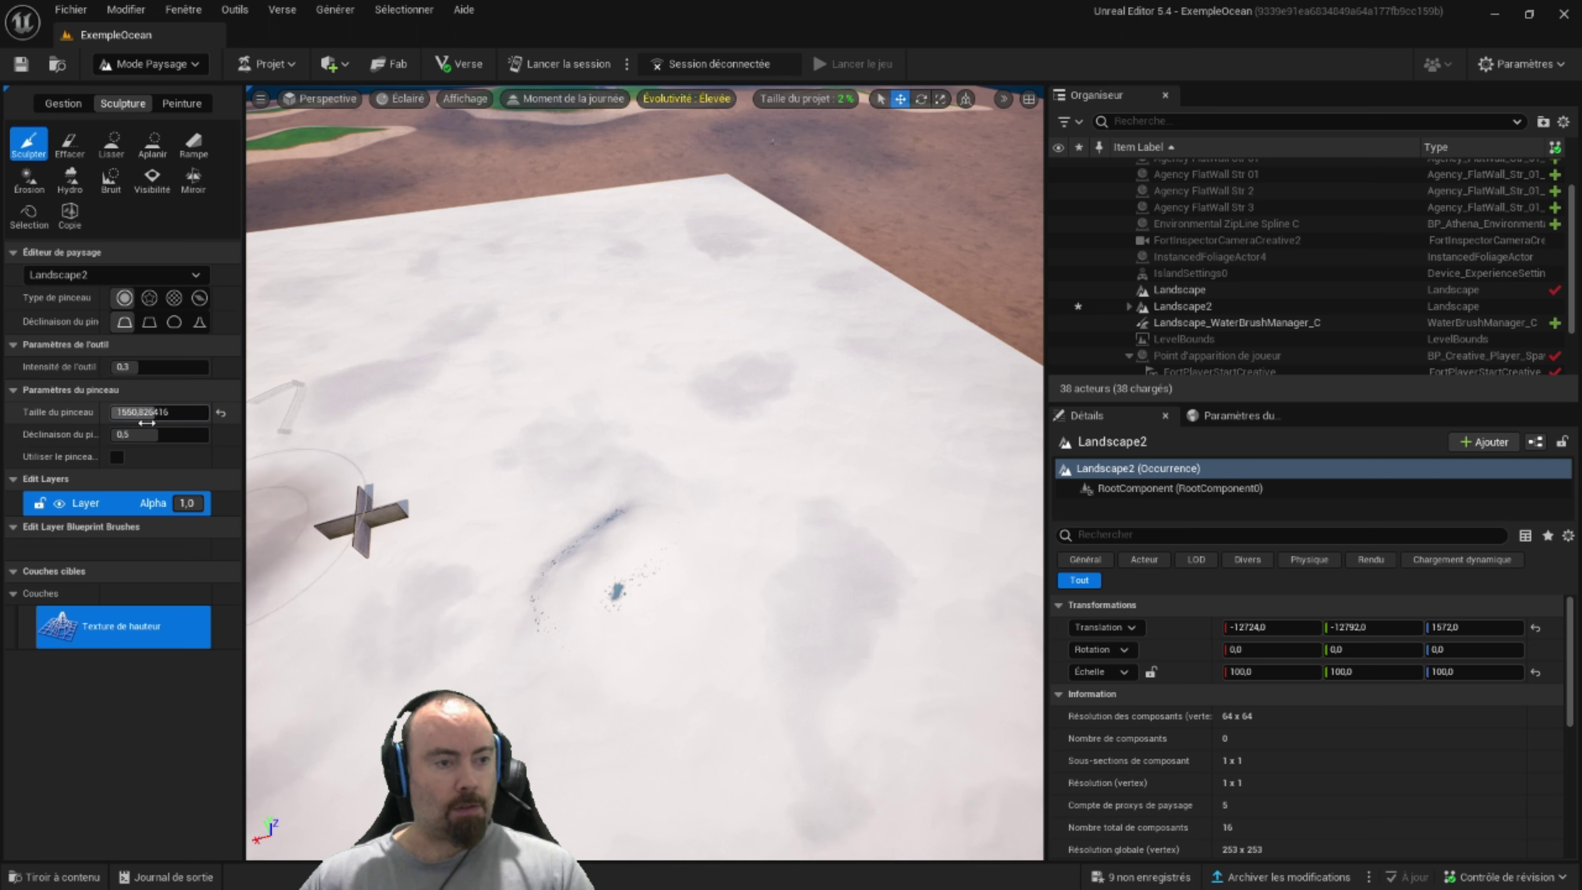
pyautogui.moveTo(579, 536)
pyautogui.mouseDown()
pyautogui.moveTo(640, 581)
pyautogui.moveTo(788, 449)
pyautogui.moveTo(513, 477)
pyautogui.mouseUp()
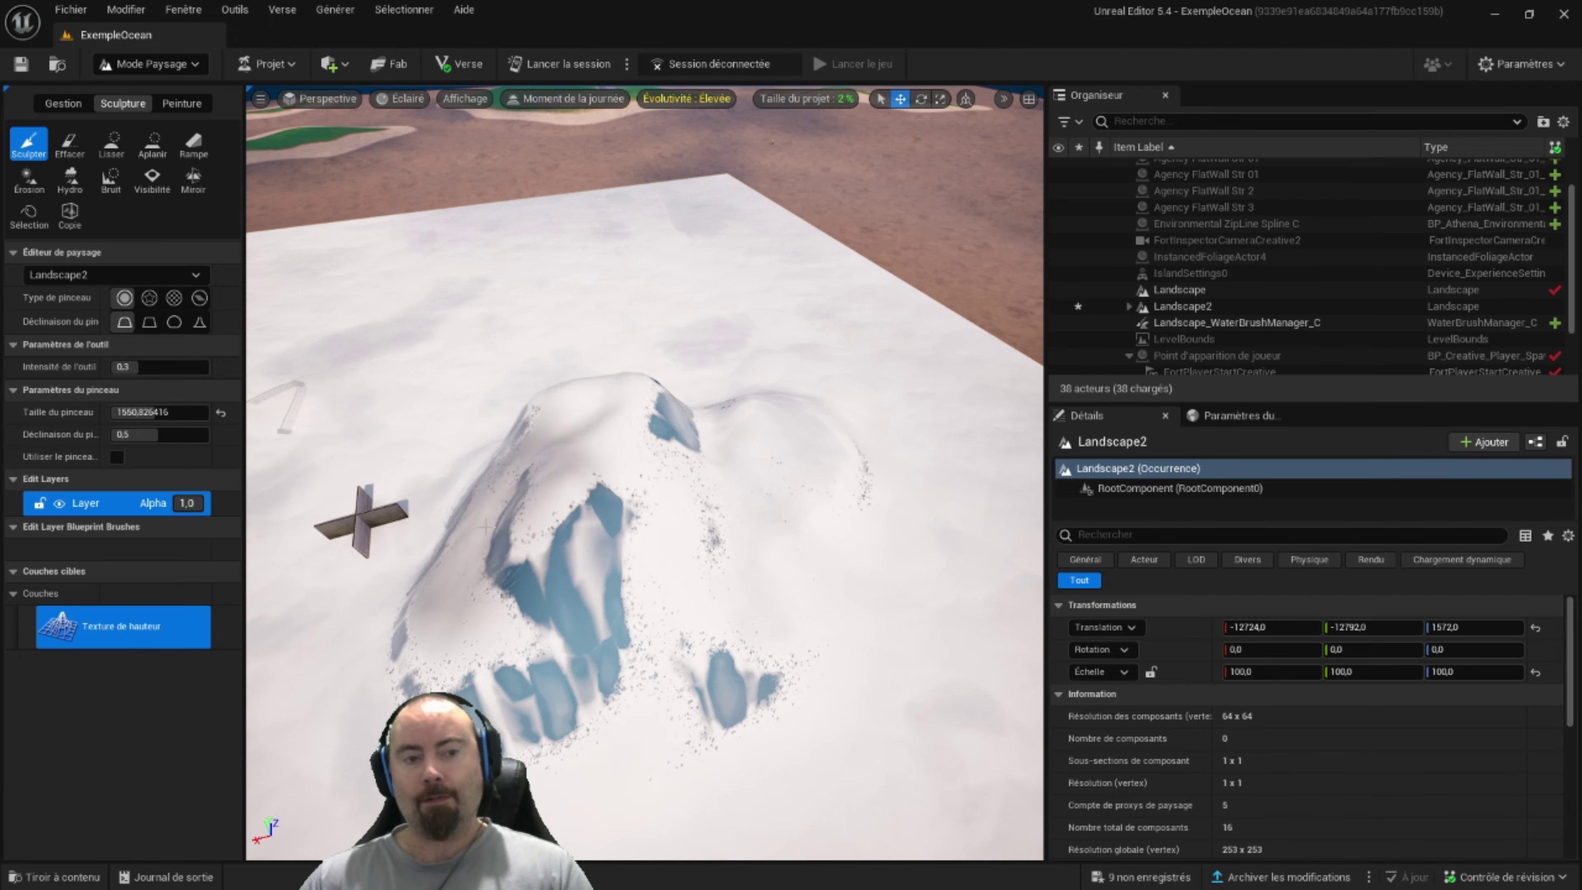
pyautogui.scroll(5, 513, 476)
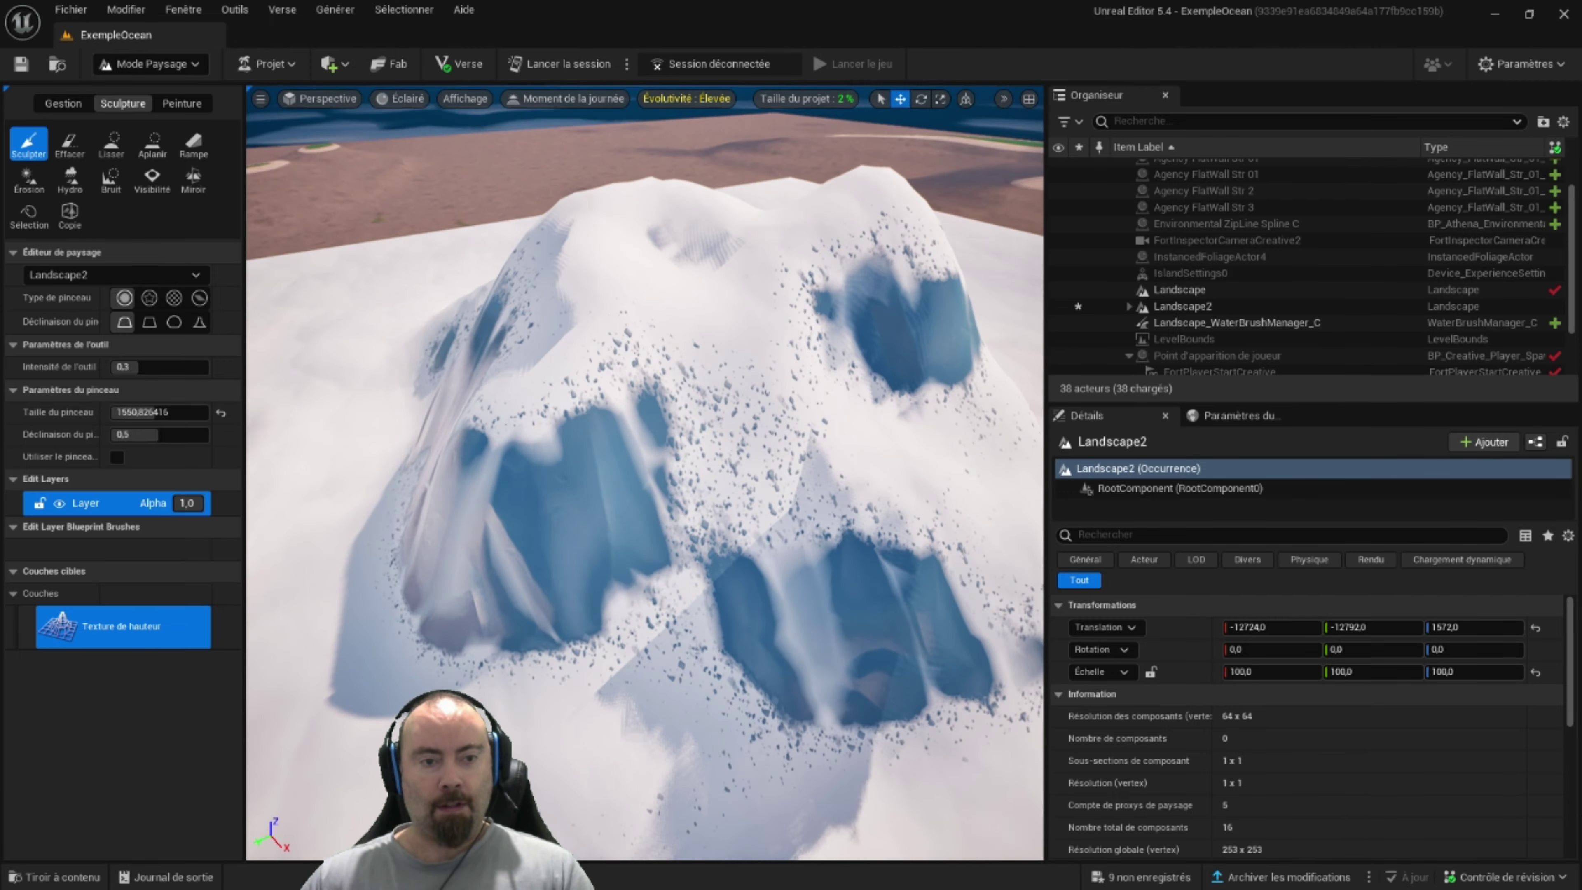
pyautogui.moveTo(645, 474); pyautogui.dragTo(645, 374, button='right')
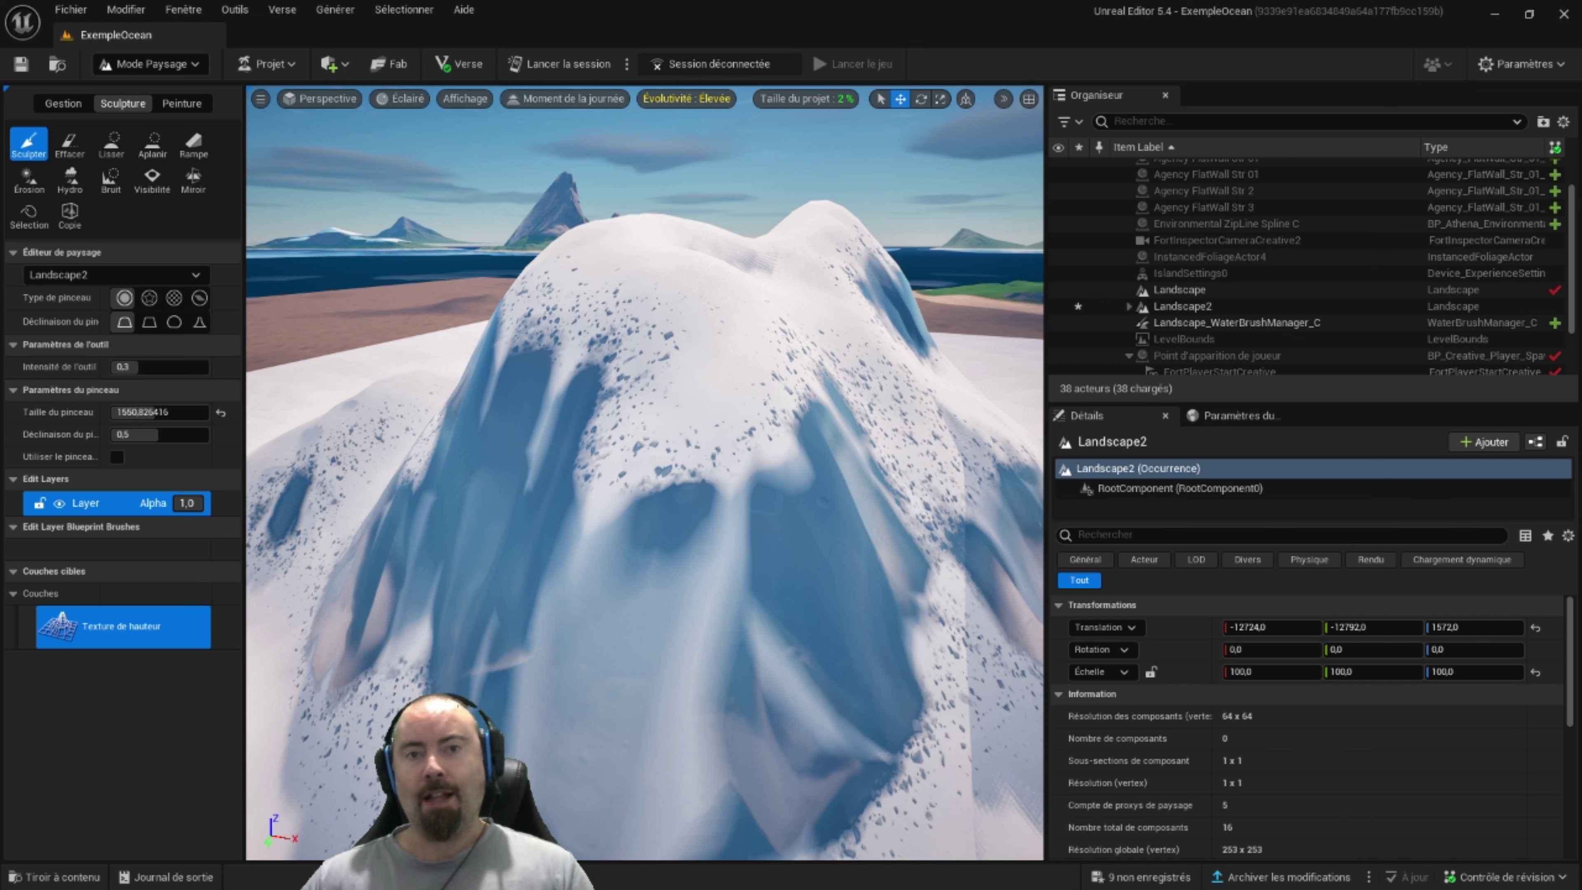
# - Sculpt another large snowy mound in the foreground below the cliffs
pyautogui.moveTo(449, 569); pyautogui.dragTo(462, 557, button='right')
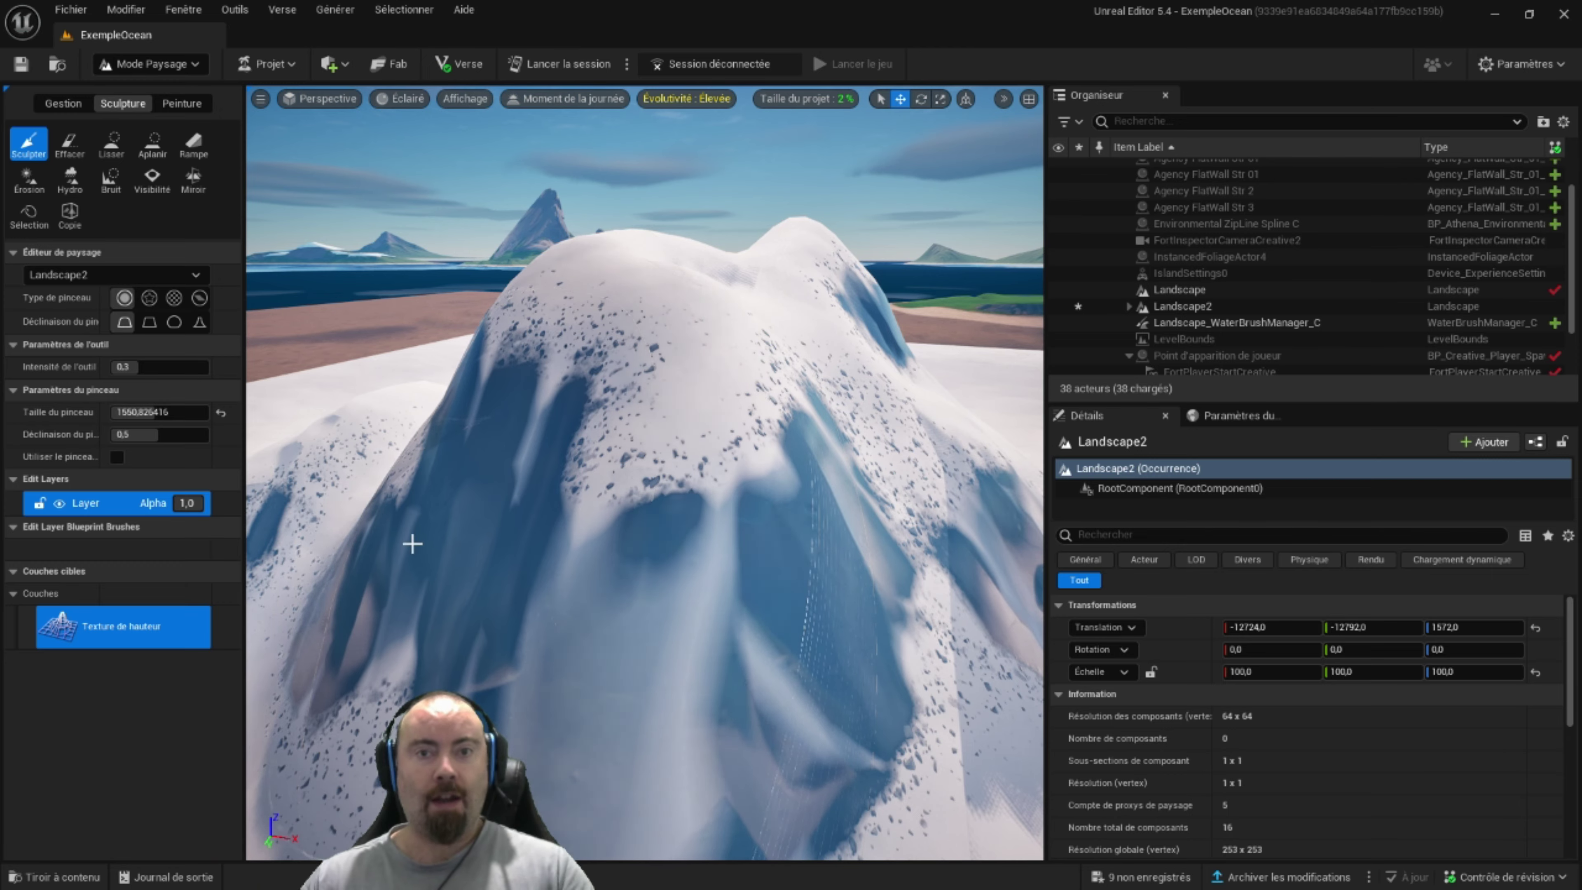
pyautogui.moveTo(462, 557)
pyautogui.mouseDown(button='right')
pyautogui.moveTo(532, 441)
pyautogui.moveTo(720, 457)
pyautogui.moveTo(553, 703)
pyautogui.mouseUp(button='right')
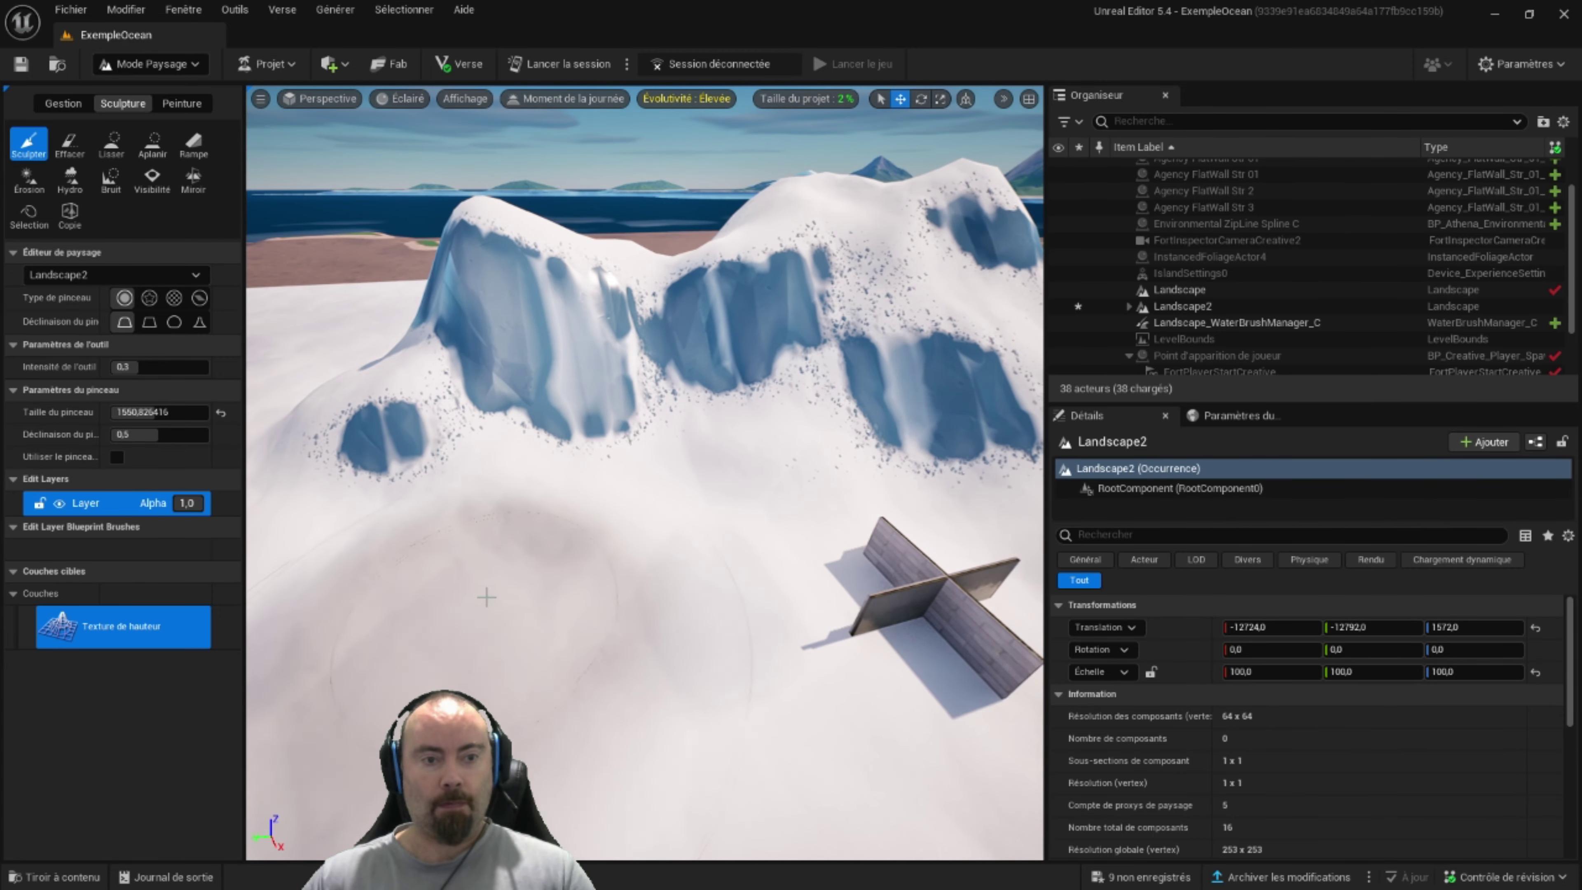
pyautogui.moveTo(553, 703); pyautogui.dragTo(671, 443)
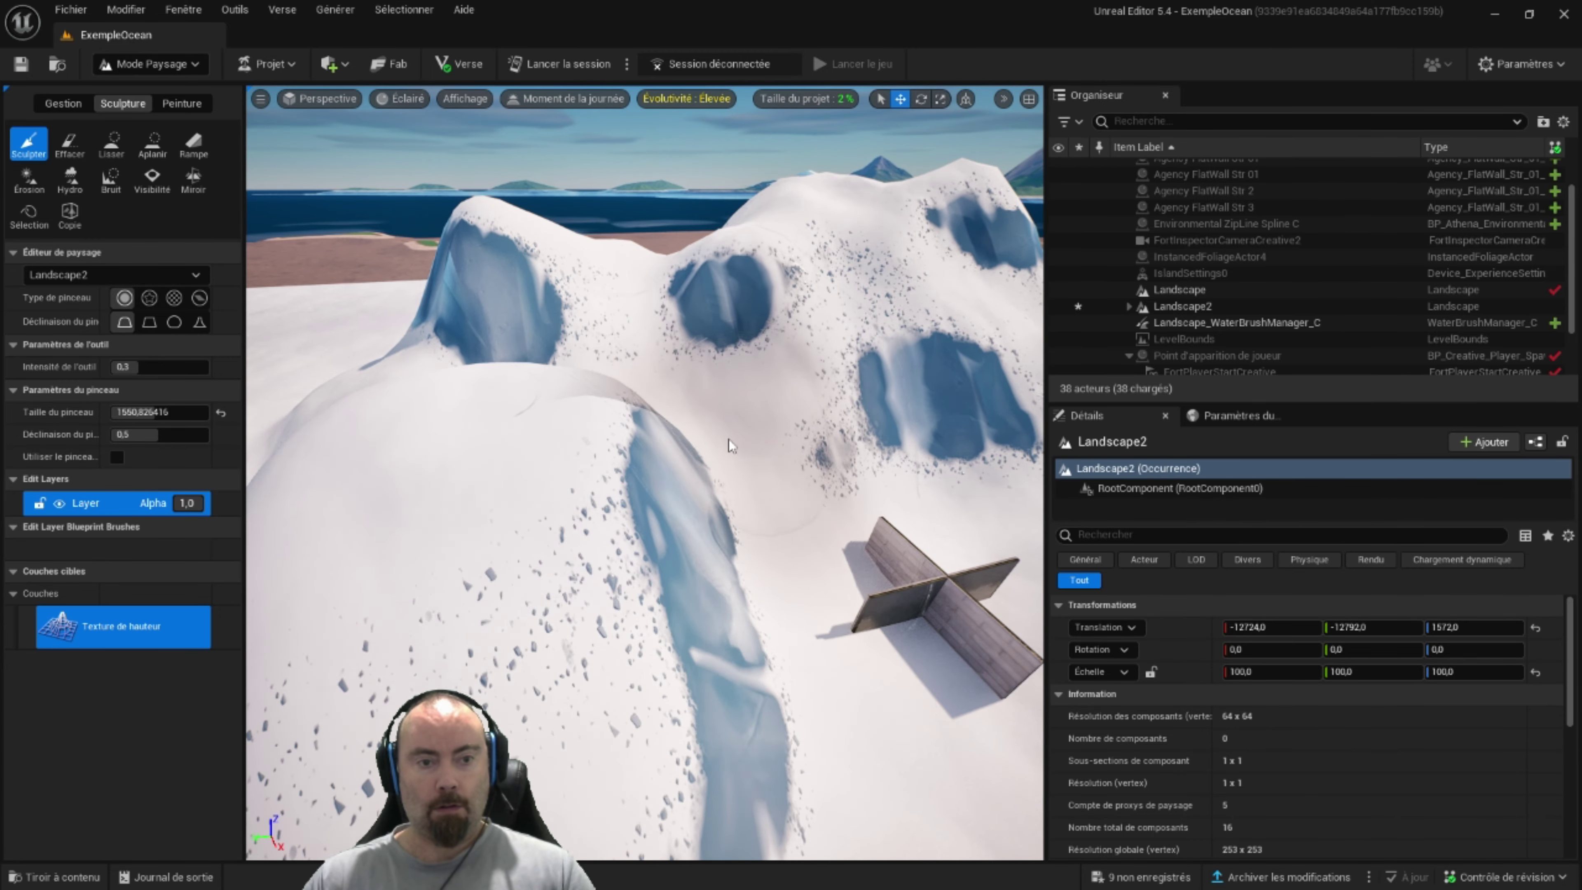
pyautogui.moveTo(670, 443)
pyautogui.mouseDown(button='right')
pyautogui.moveTo(943, 193)
pyautogui.moveTo(943, 124)
pyautogui.moveTo(979, 442)
pyautogui.mouseUp(button='right')
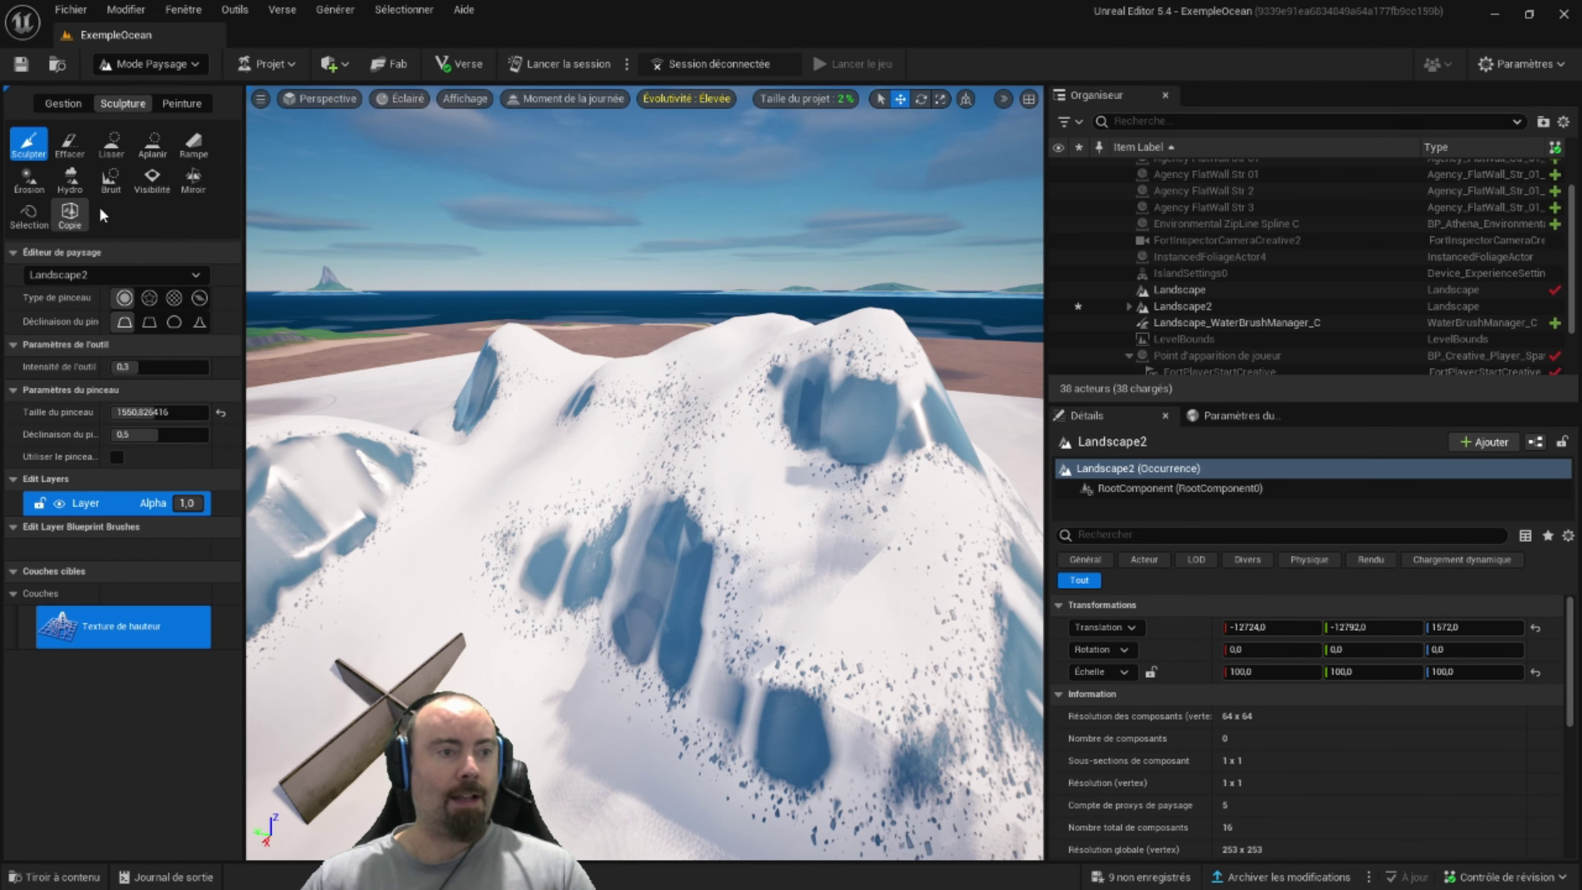
pyautogui.click(180, 108)
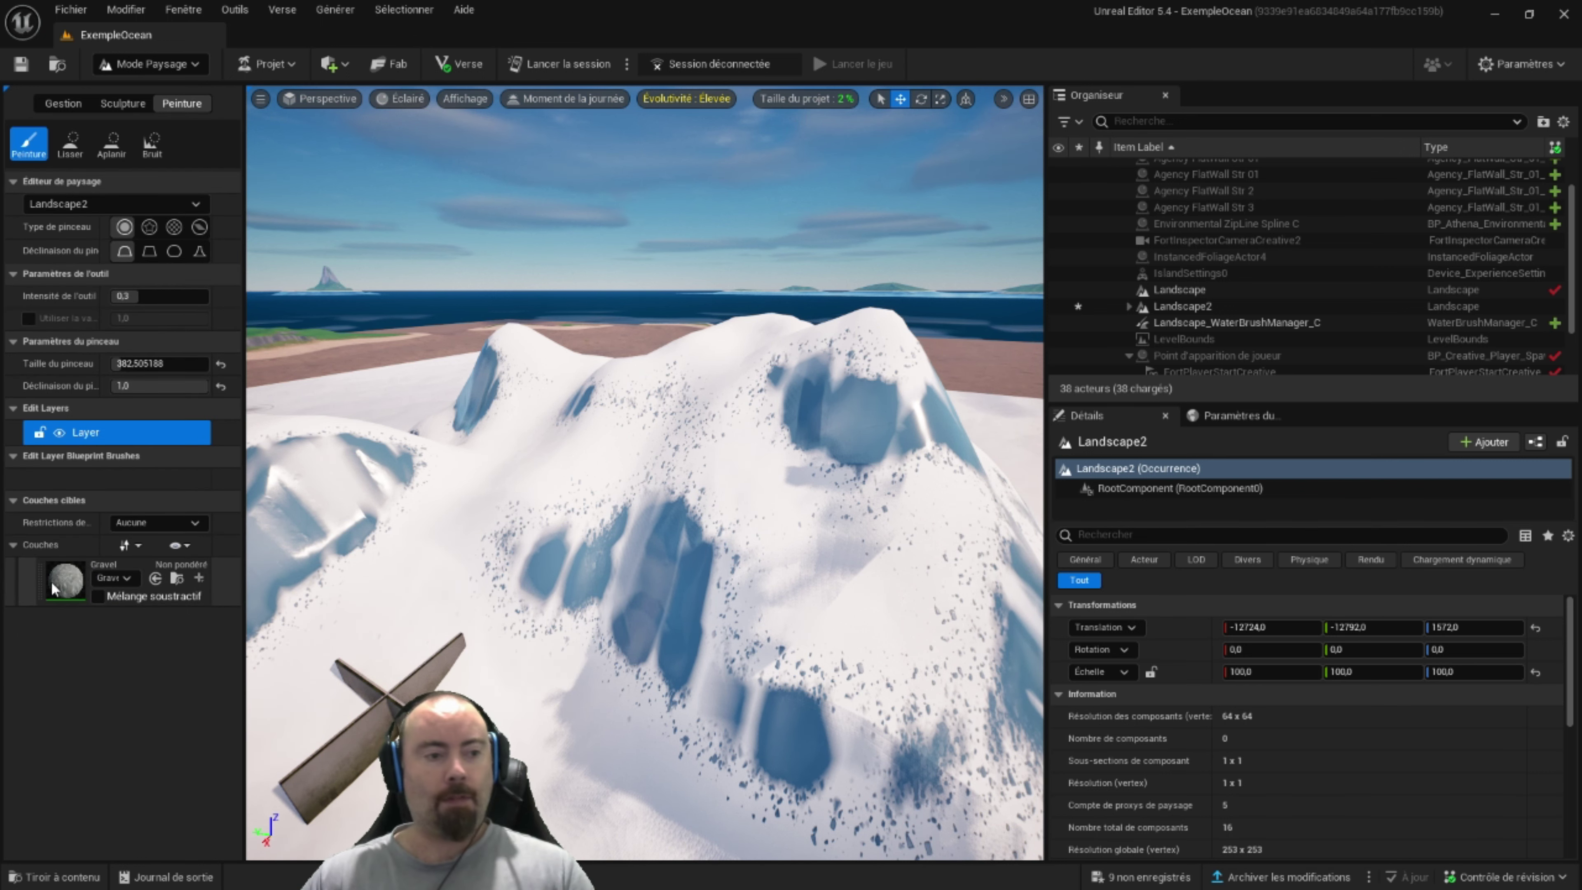
# - Paint a Y-shaped Gravel path across the snowy hills and soften its edges with Lisser
pyautogui.click(64, 580)
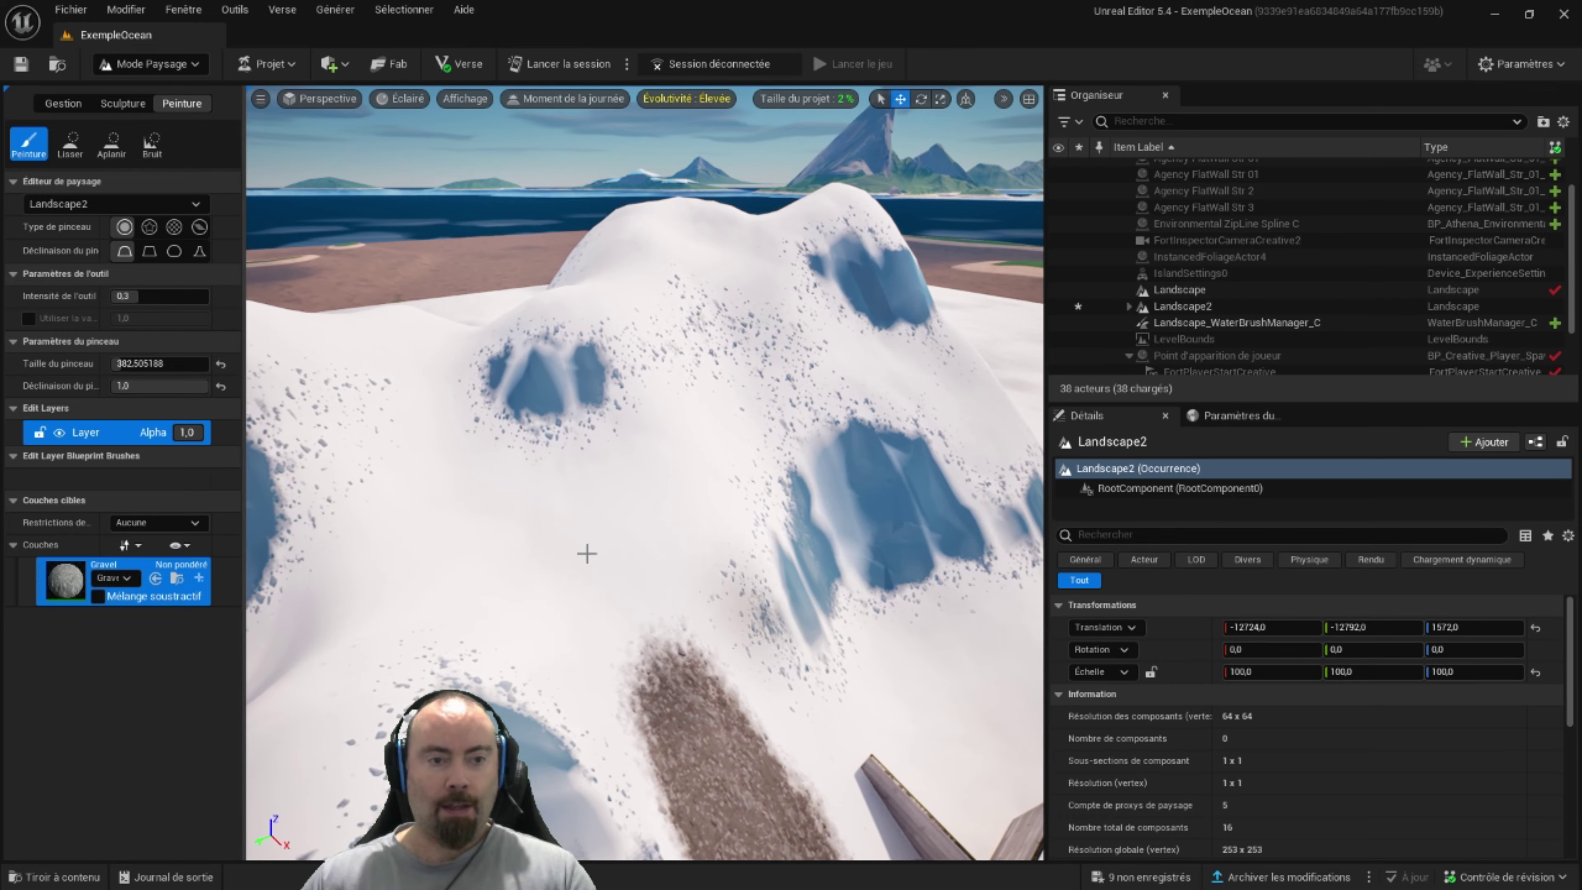
pyautogui.moveTo(686, 449)
pyautogui.mouseDown()
pyautogui.moveTo(647, 549)
pyautogui.moveTo(409, 422)
pyautogui.moveTo(290, 396)
pyautogui.mouseUp()
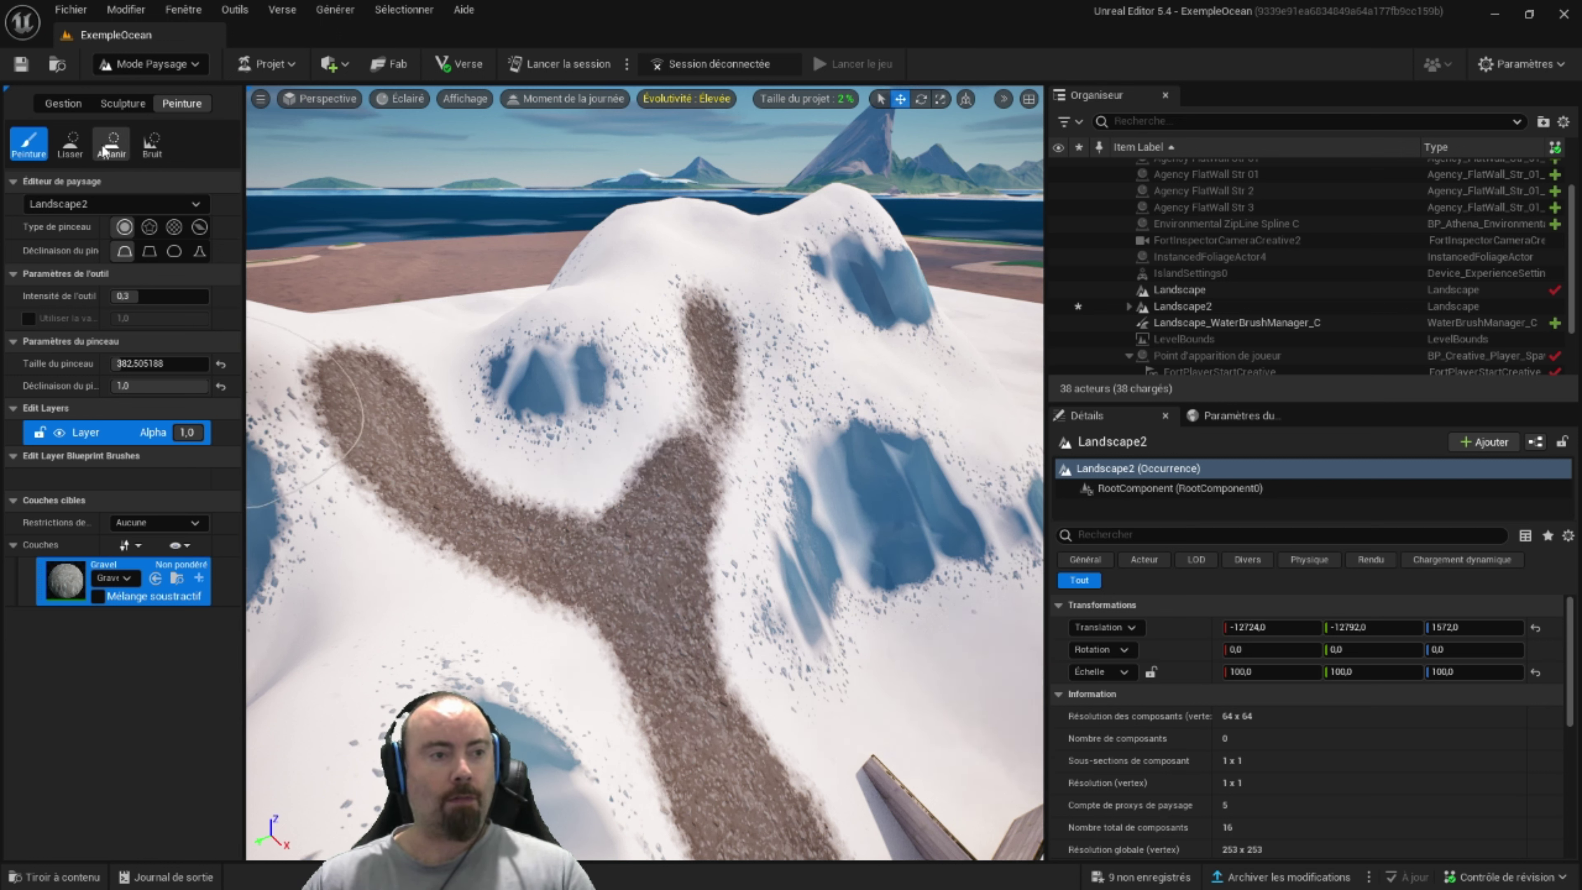
pyautogui.click(73, 142)
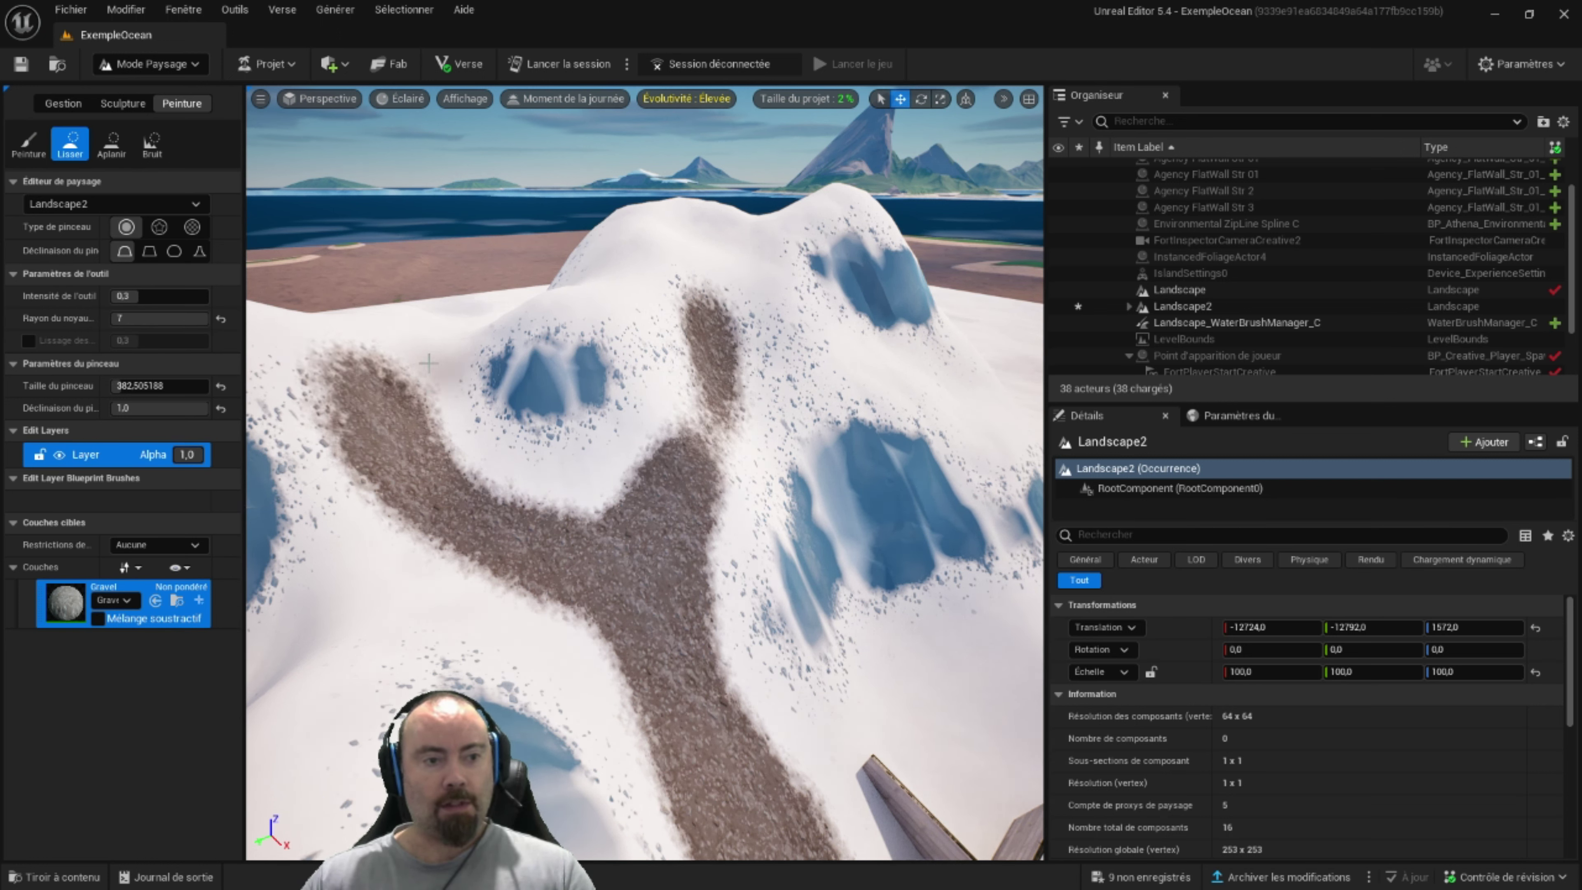
pyautogui.moveTo(428, 362)
pyautogui.mouseDown()
pyautogui.moveTo(736, 316)
pyautogui.moveTo(535, 508)
pyautogui.moveTo(660, 514)
pyautogui.mouseUp()
pyautogui.moveTo(659, 515)
pyautogui.mouseDown(button='right')
pyautogui.moveTo(778, 623)
pyautogui.moveTo(747, 560)
pyautogui.moveTo(593, 545)
pyautogui.moveTo(578, 441)
pyautogui.moveTo(481, 511)
pyautogui.mouseUp(button='right')
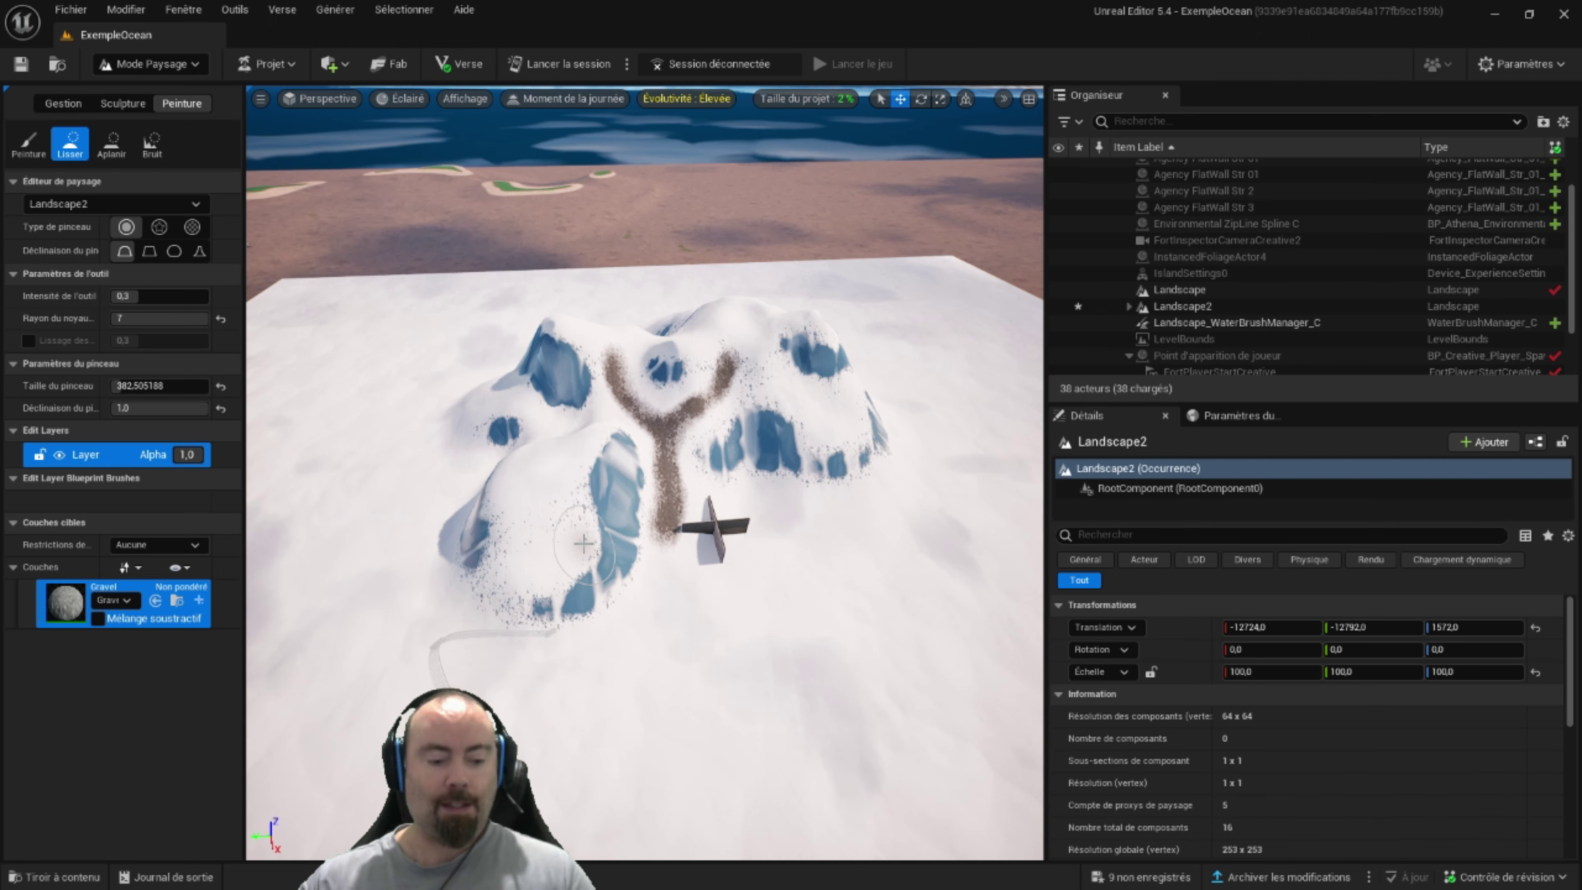
# - In Gestion, move the new-landscape gizmo back along Y and raise it to Z 2380
pyautogui.click(77, 100)
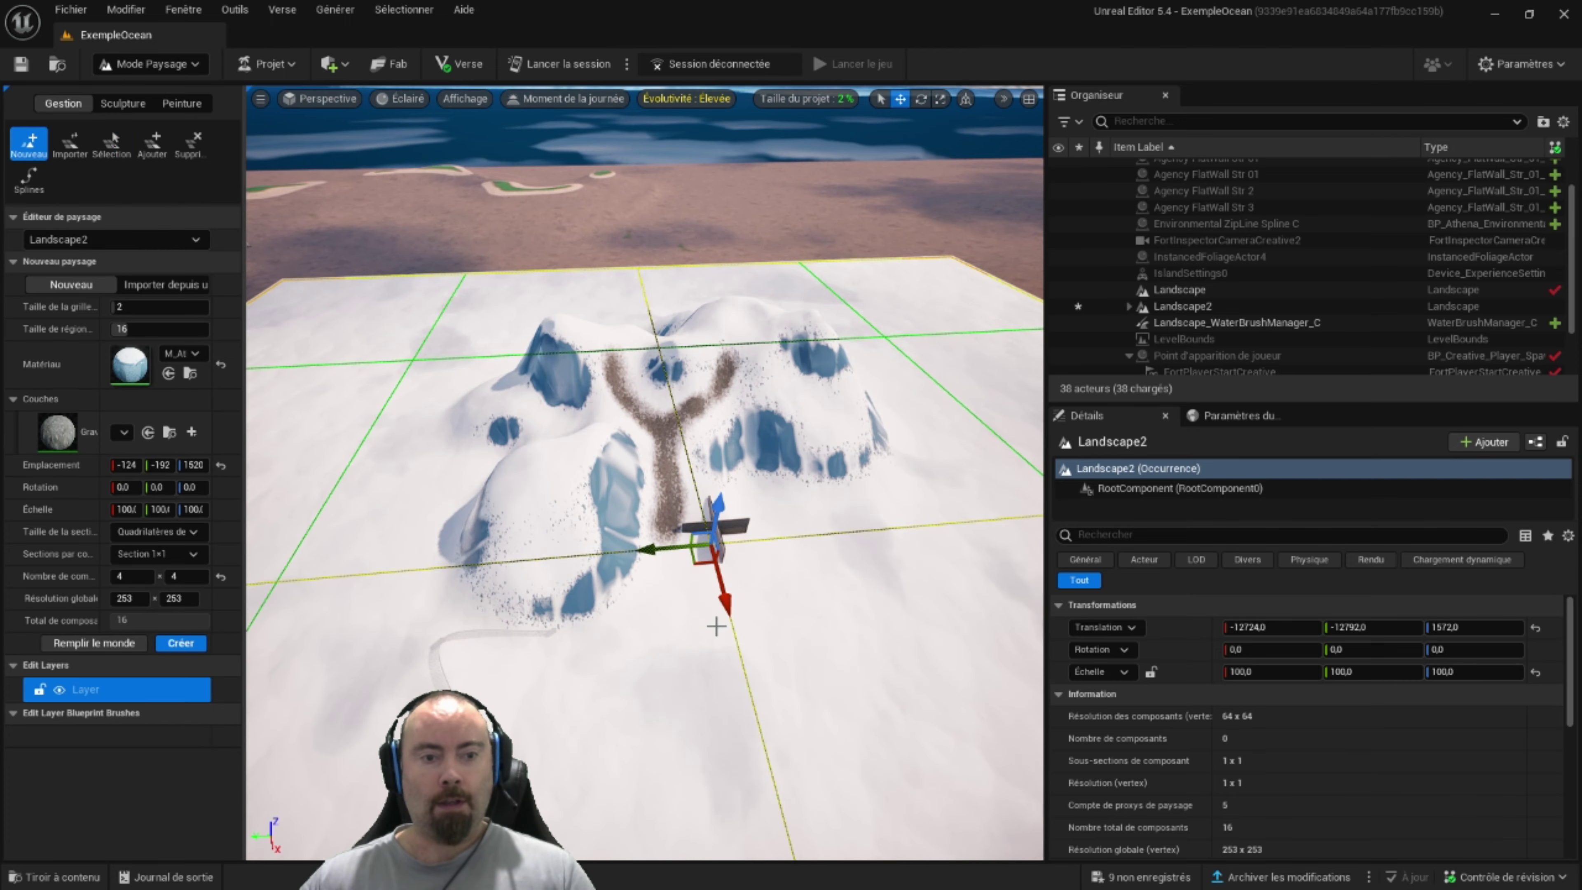
pyautogui.moveTo(729, 610); pyautogui.dragTo(624, 216)
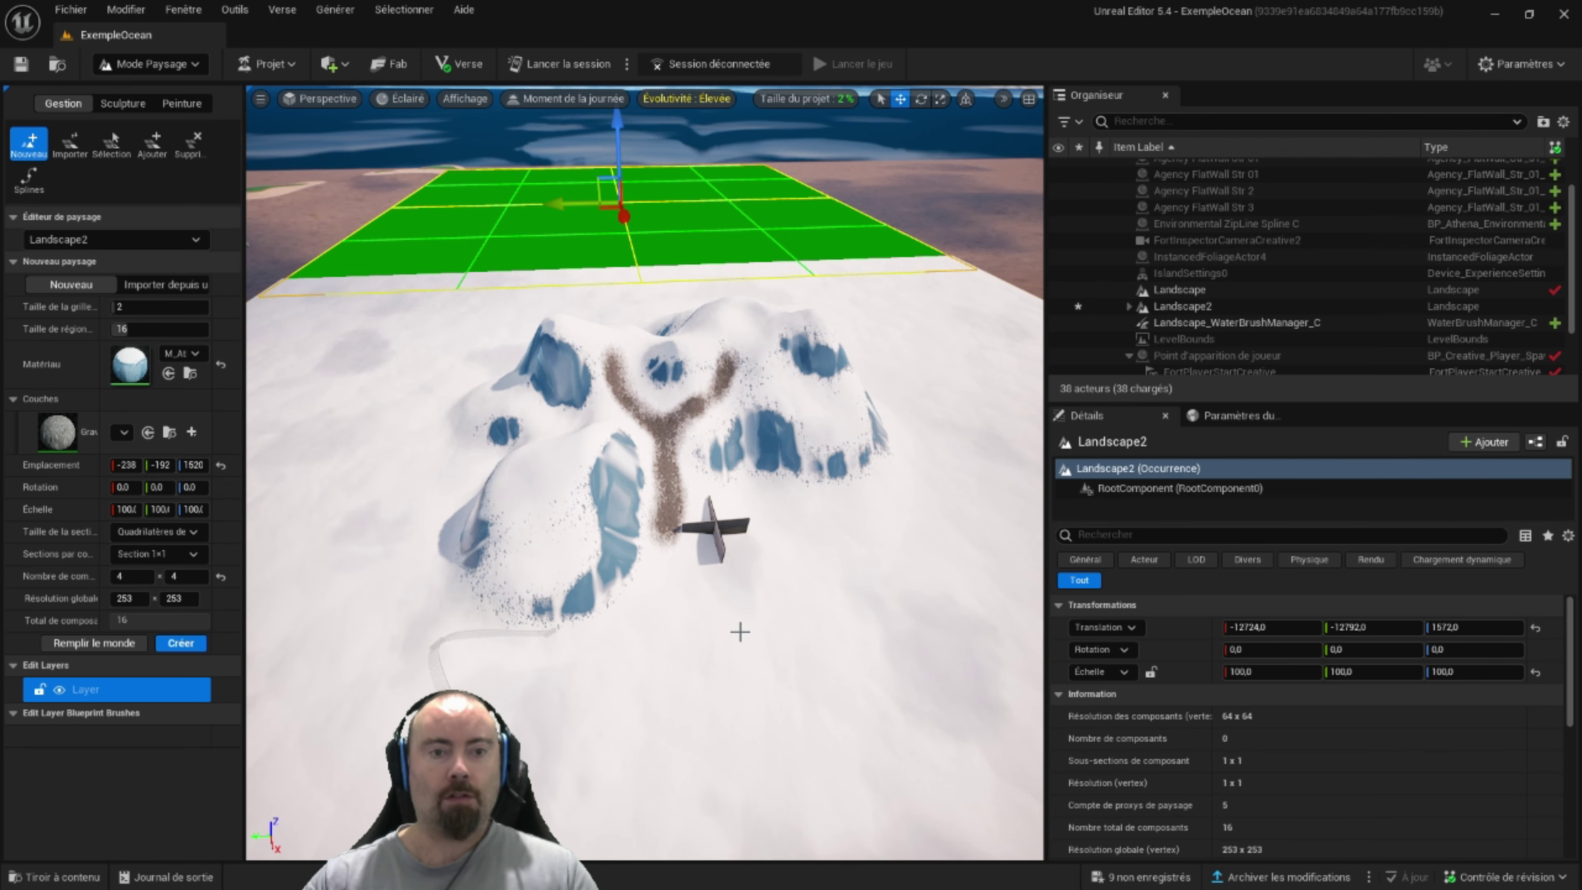
pyautogui.moveTo(617, 119); pyautogui.dragTo(617, 111)
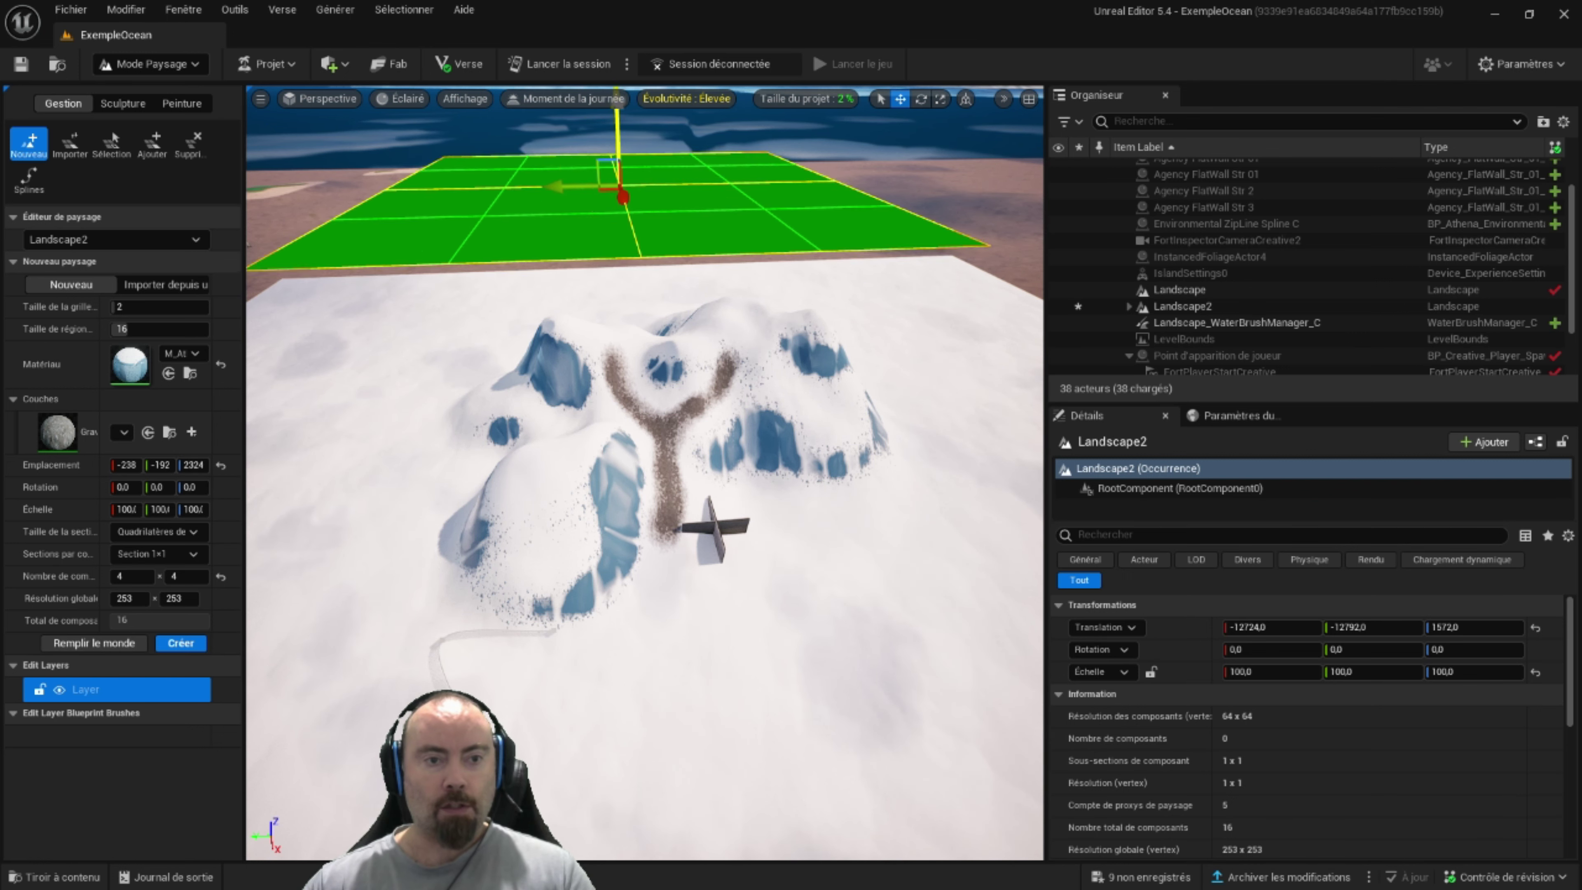
pyautogui.moveTo(617, 111); pyautogui.dragTo(797, 212)
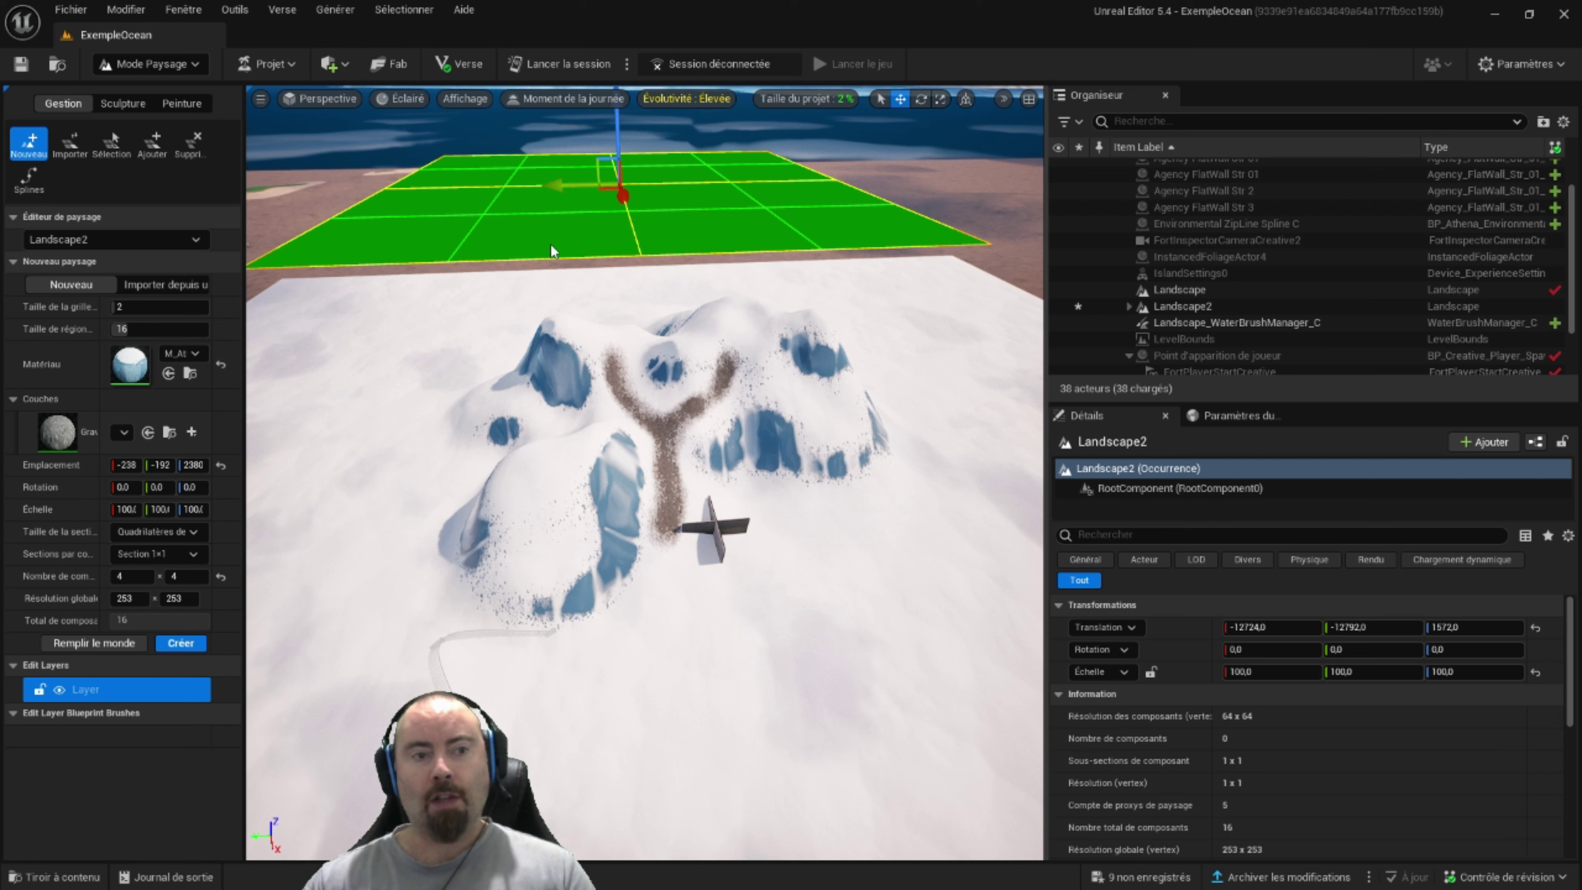
# - Copy the M_Athena_Terrain_DesertBiome1 material path from line 10 in Notepad++, then return to Unreal Editor
pyautogui.moveTo(520, 271); pyautogui.dragTo(498, 274, button='right')
pyautogui.hotkey('alt', 'Tab')
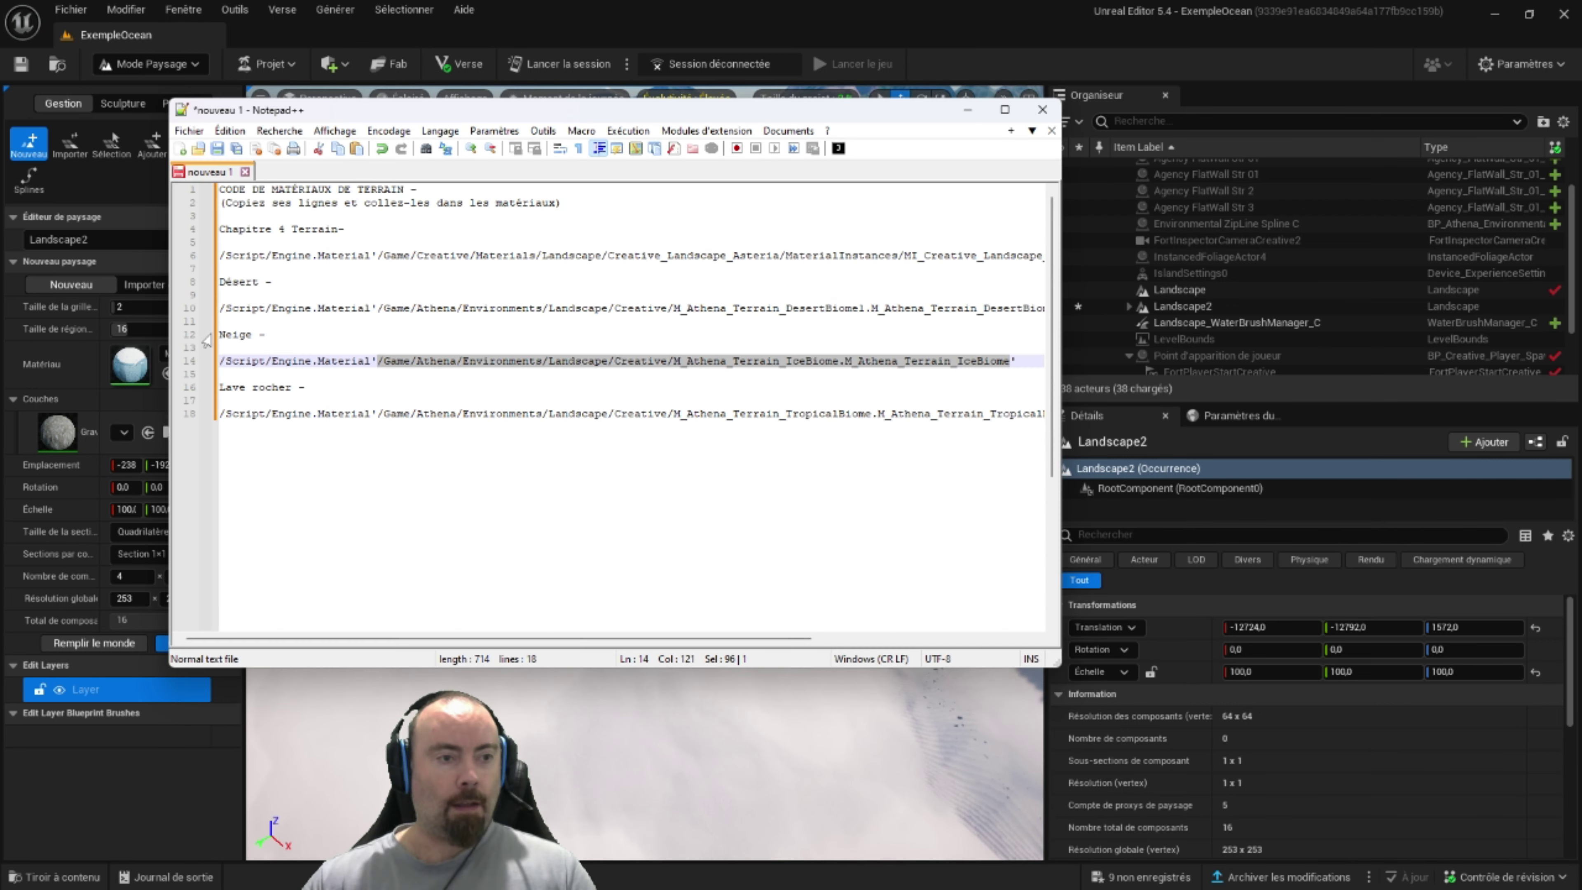
pyautogui.click(379, 308)
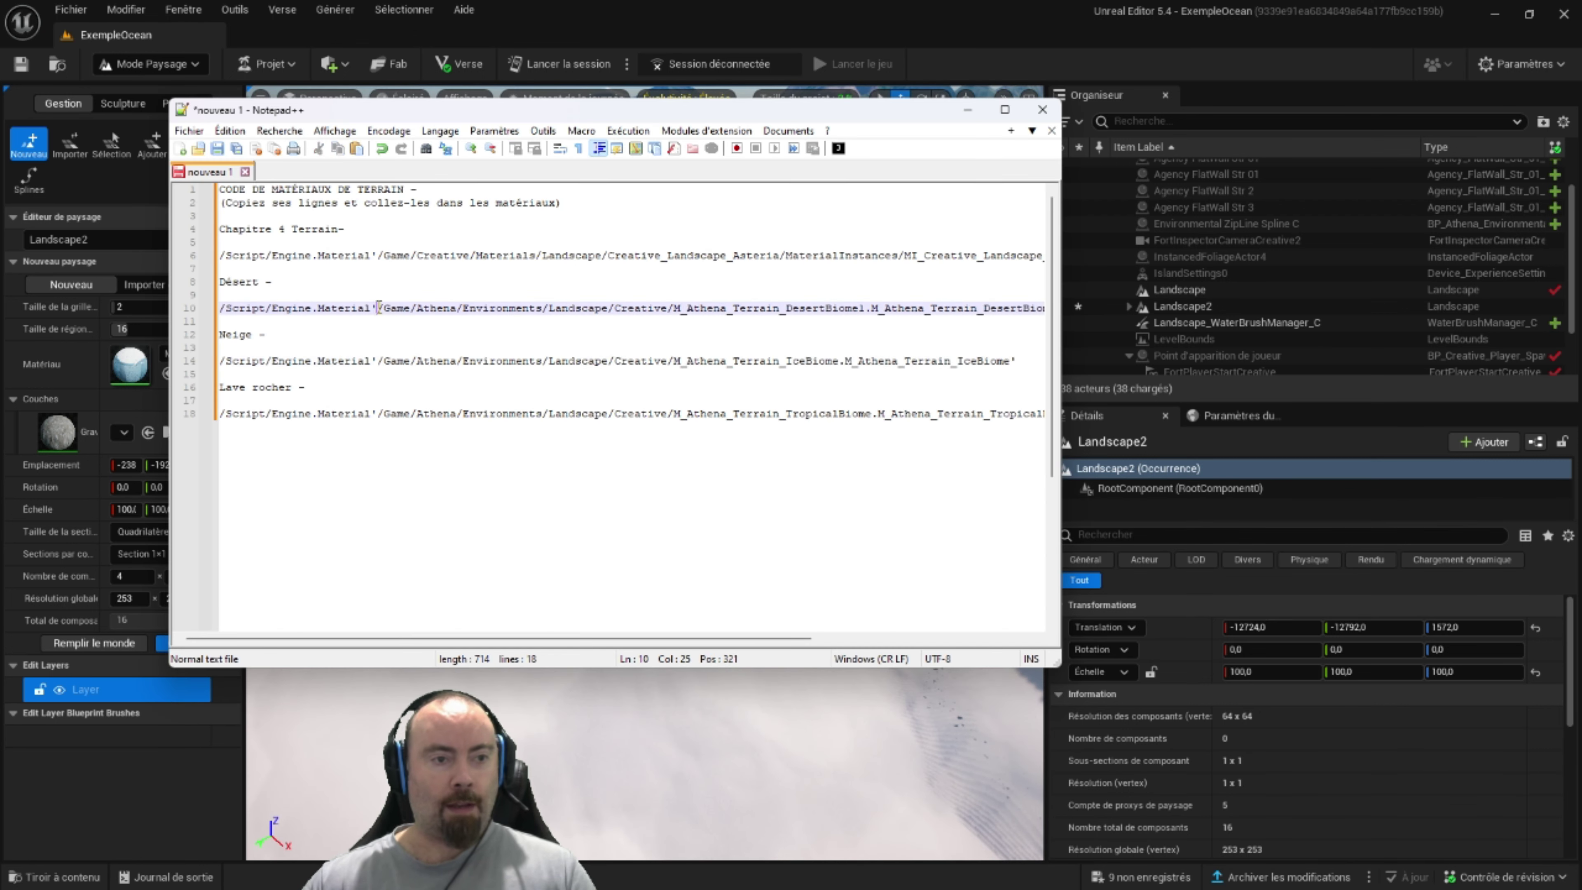
pyautogui.moveTo(661, 301); pyautogui.dragTo(1020, 309)
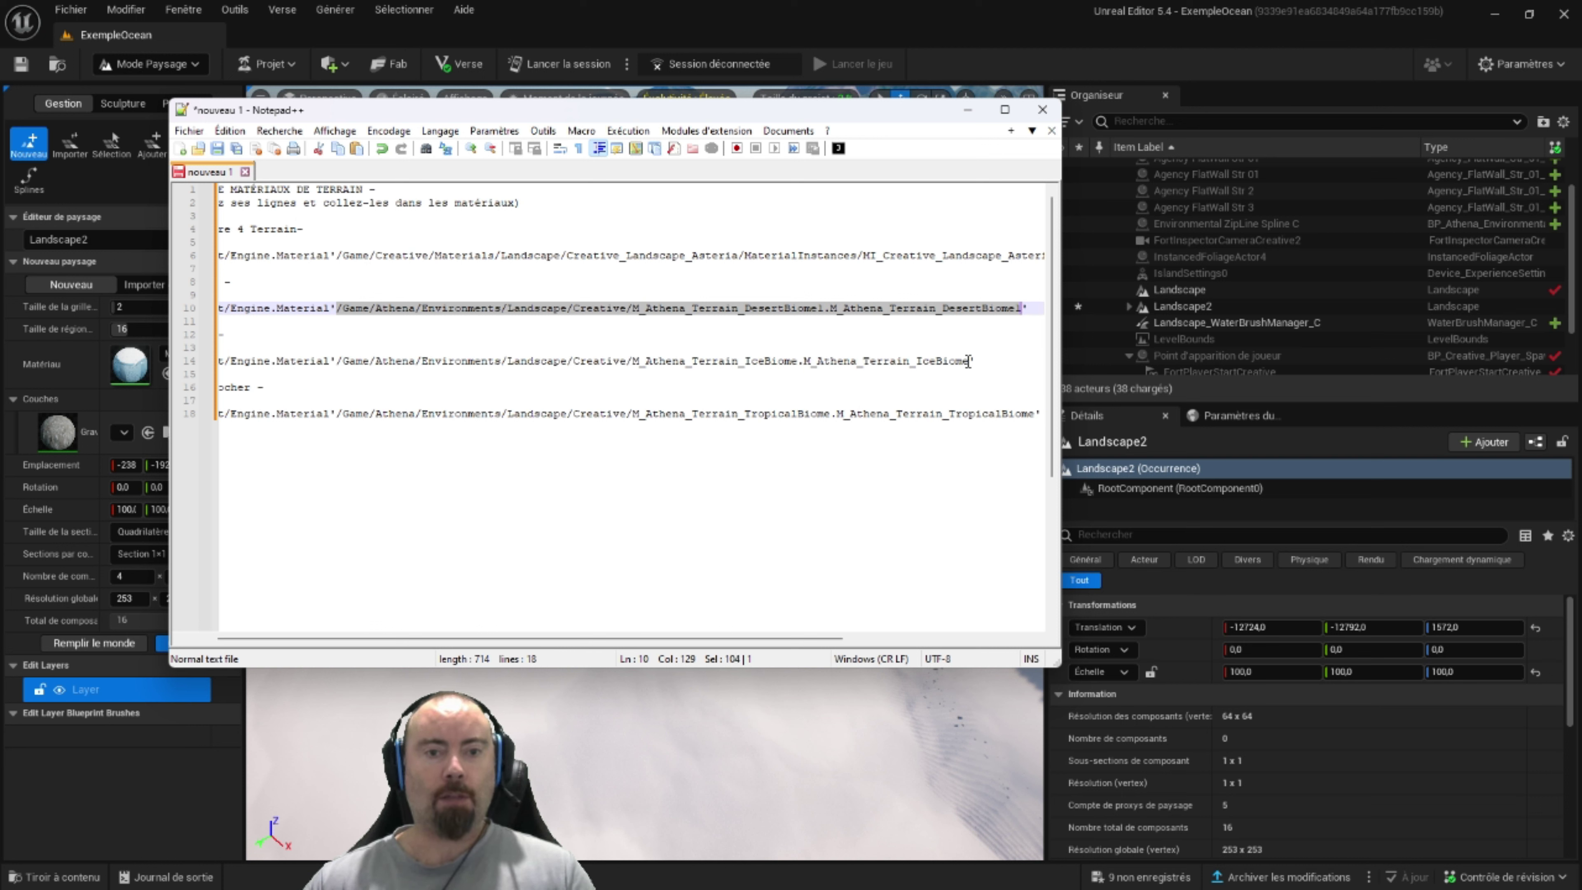
pyautogui.rightClick(587, 316)
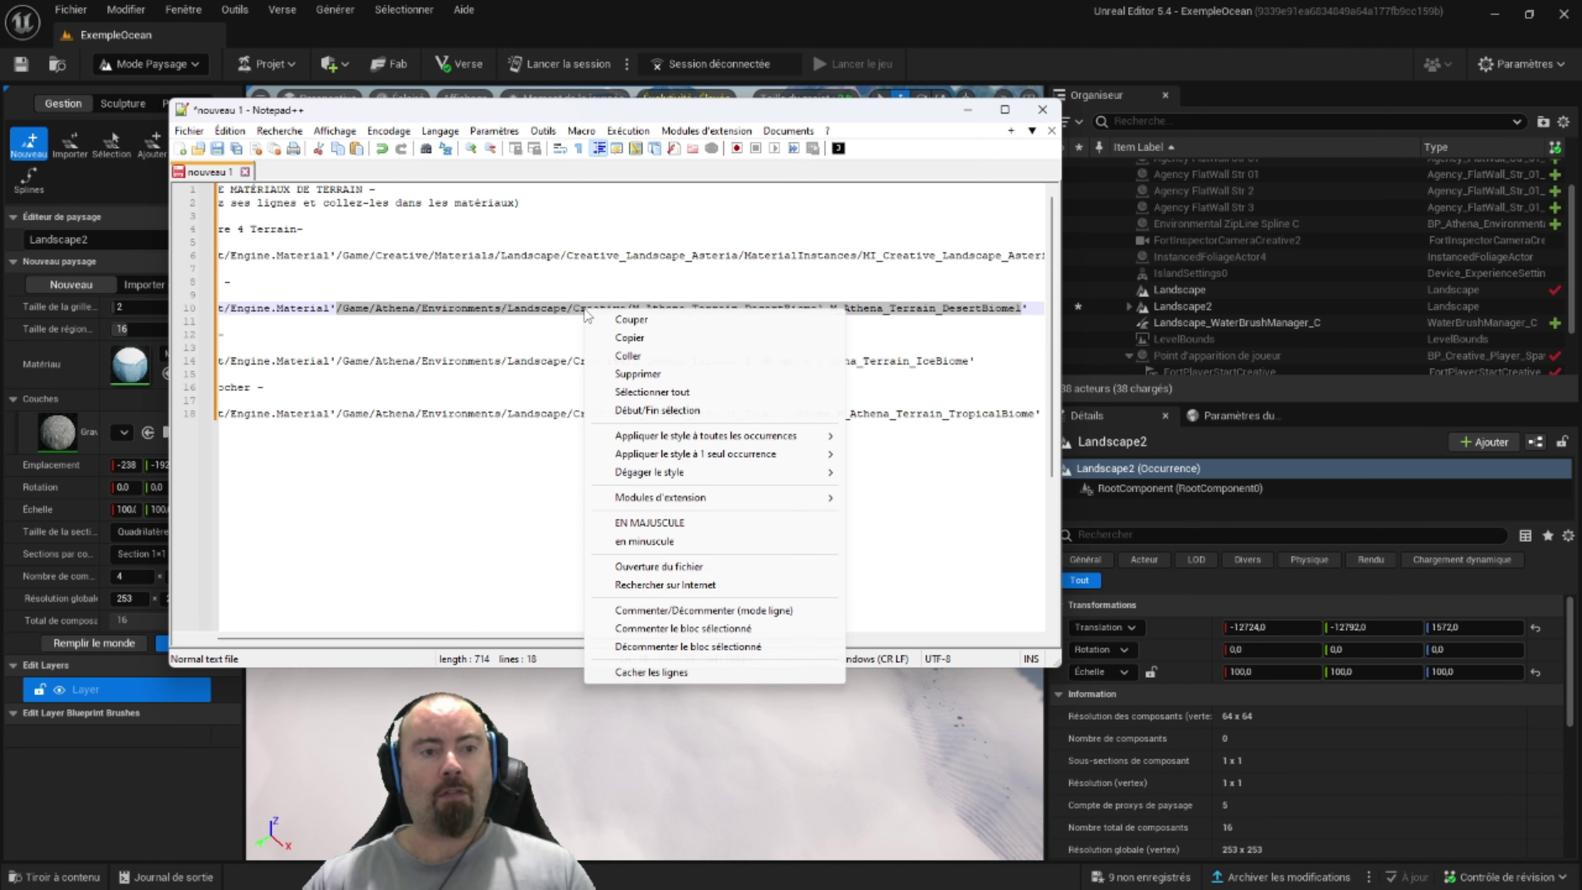
pyautogui.click(628, 337)
pyautogui.click(563, 14)
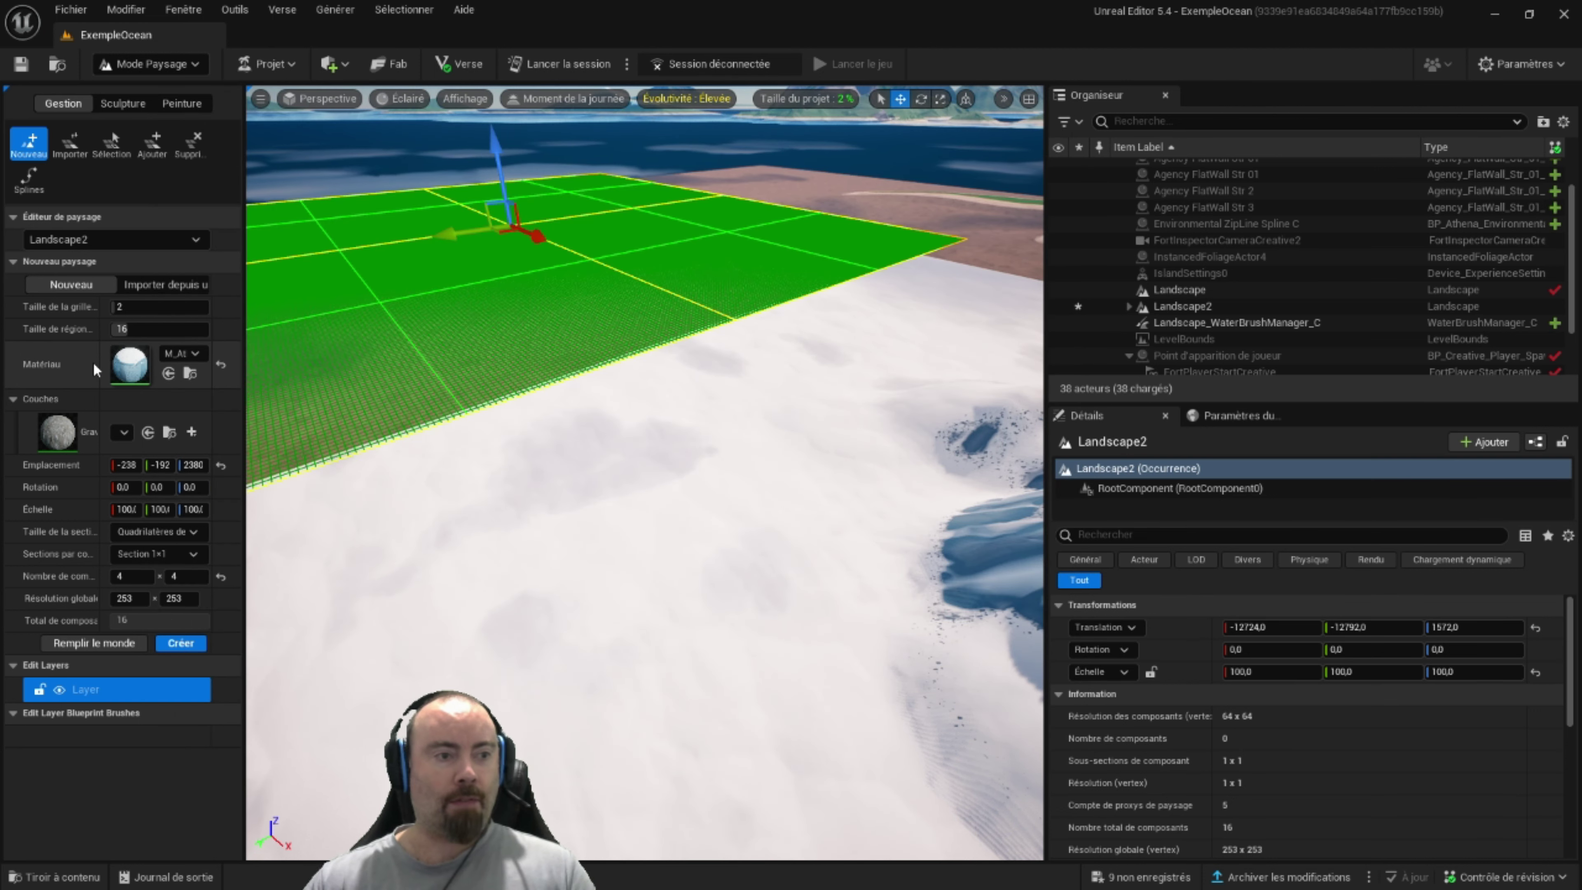
# - Create Landscape3 with the pasted desert biome material
pyautogui.click(192, 353)
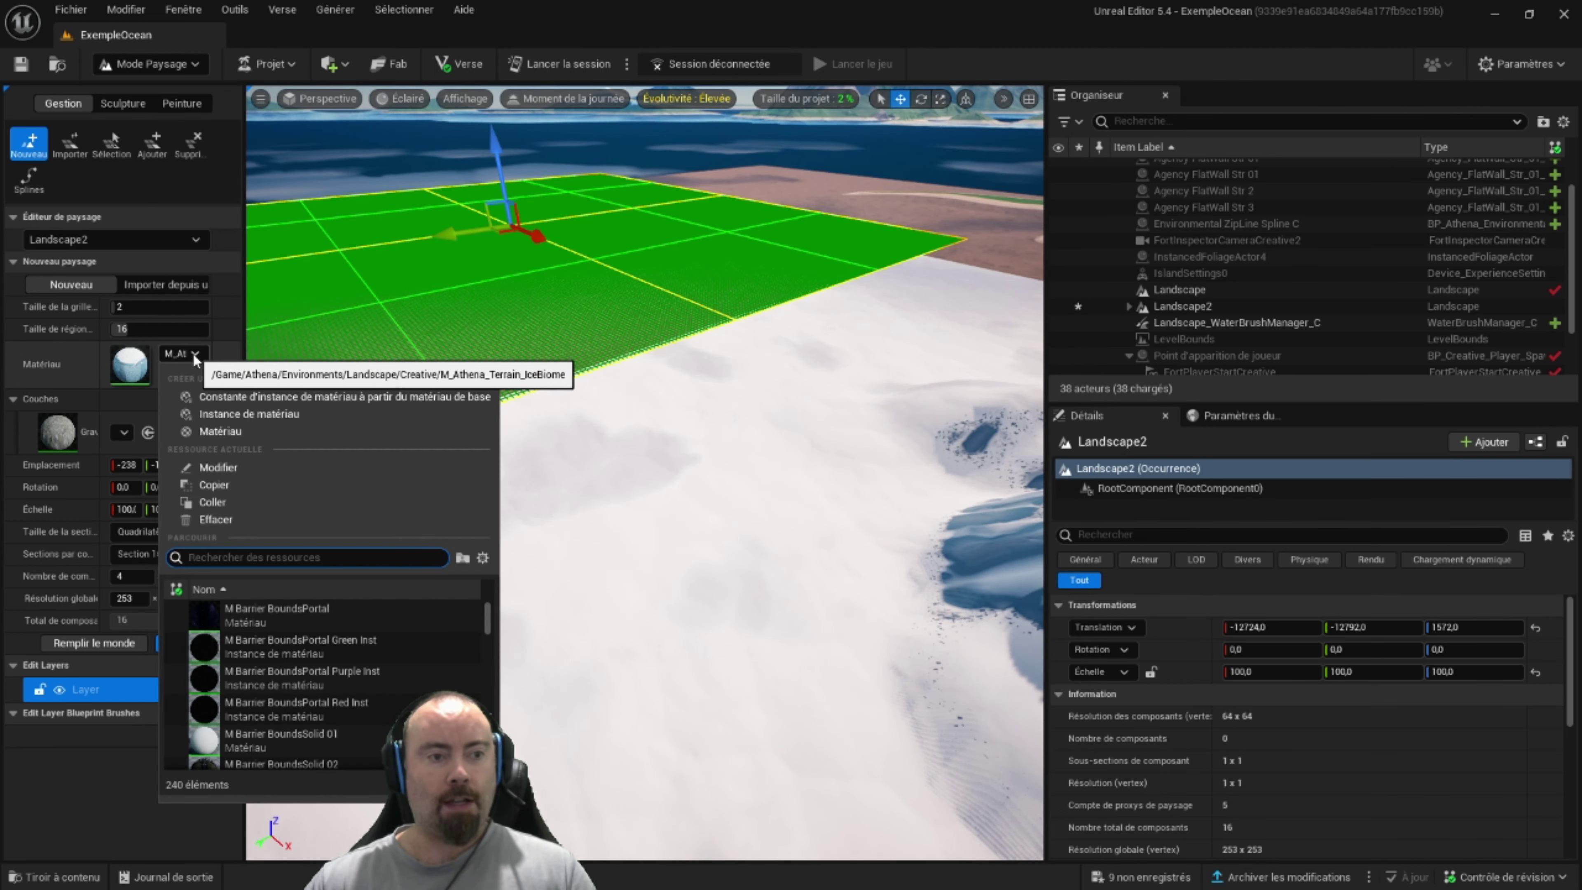
pyautogui.click(225, 506)
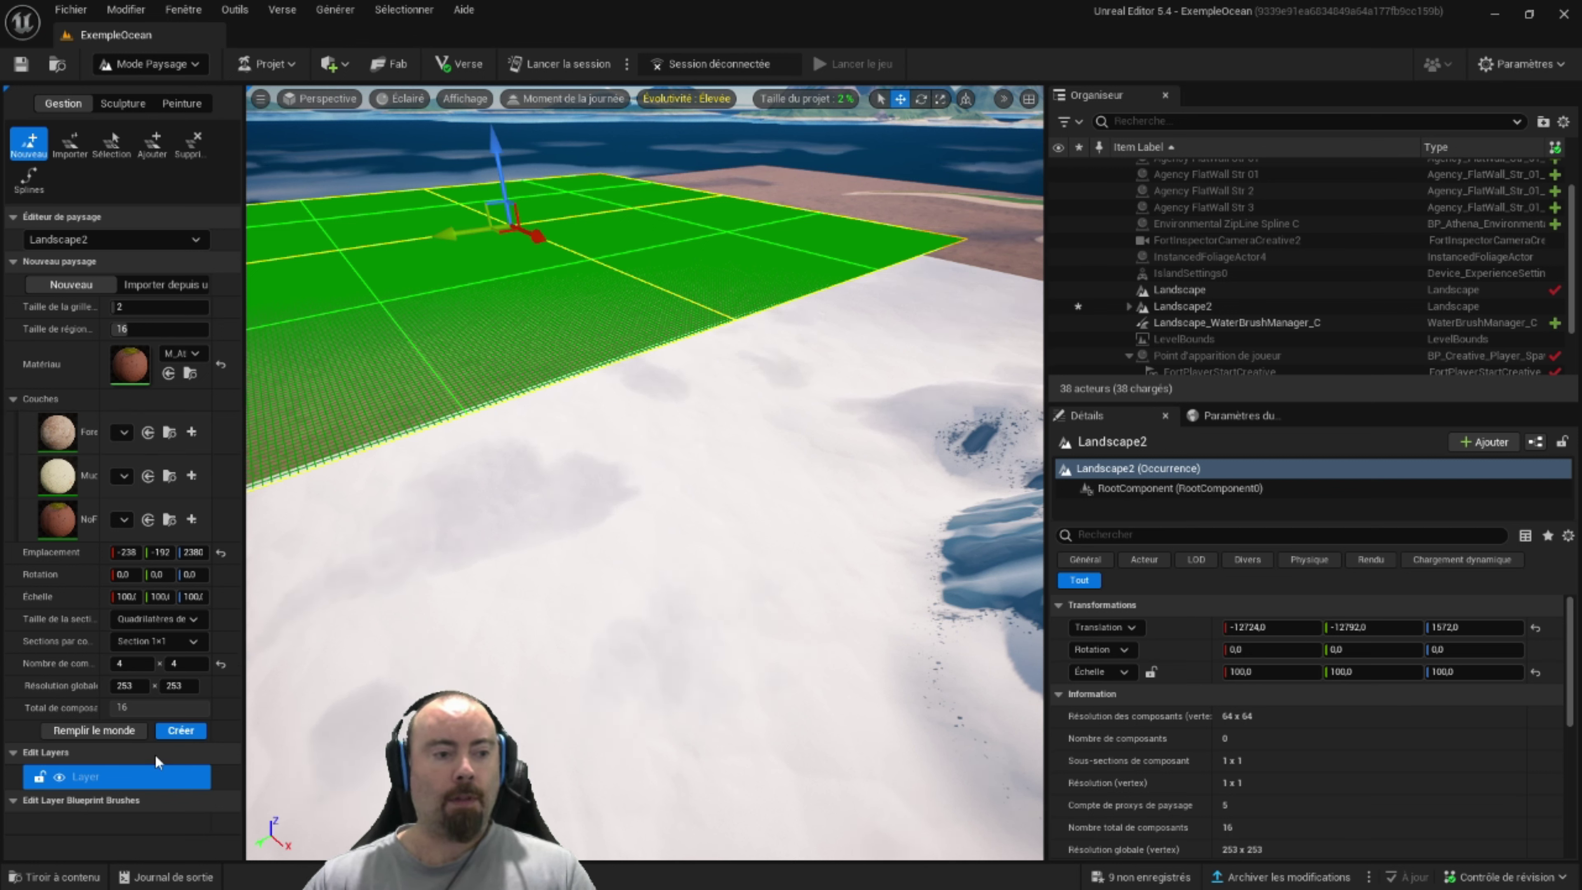
pyautogui.click(181, 731)
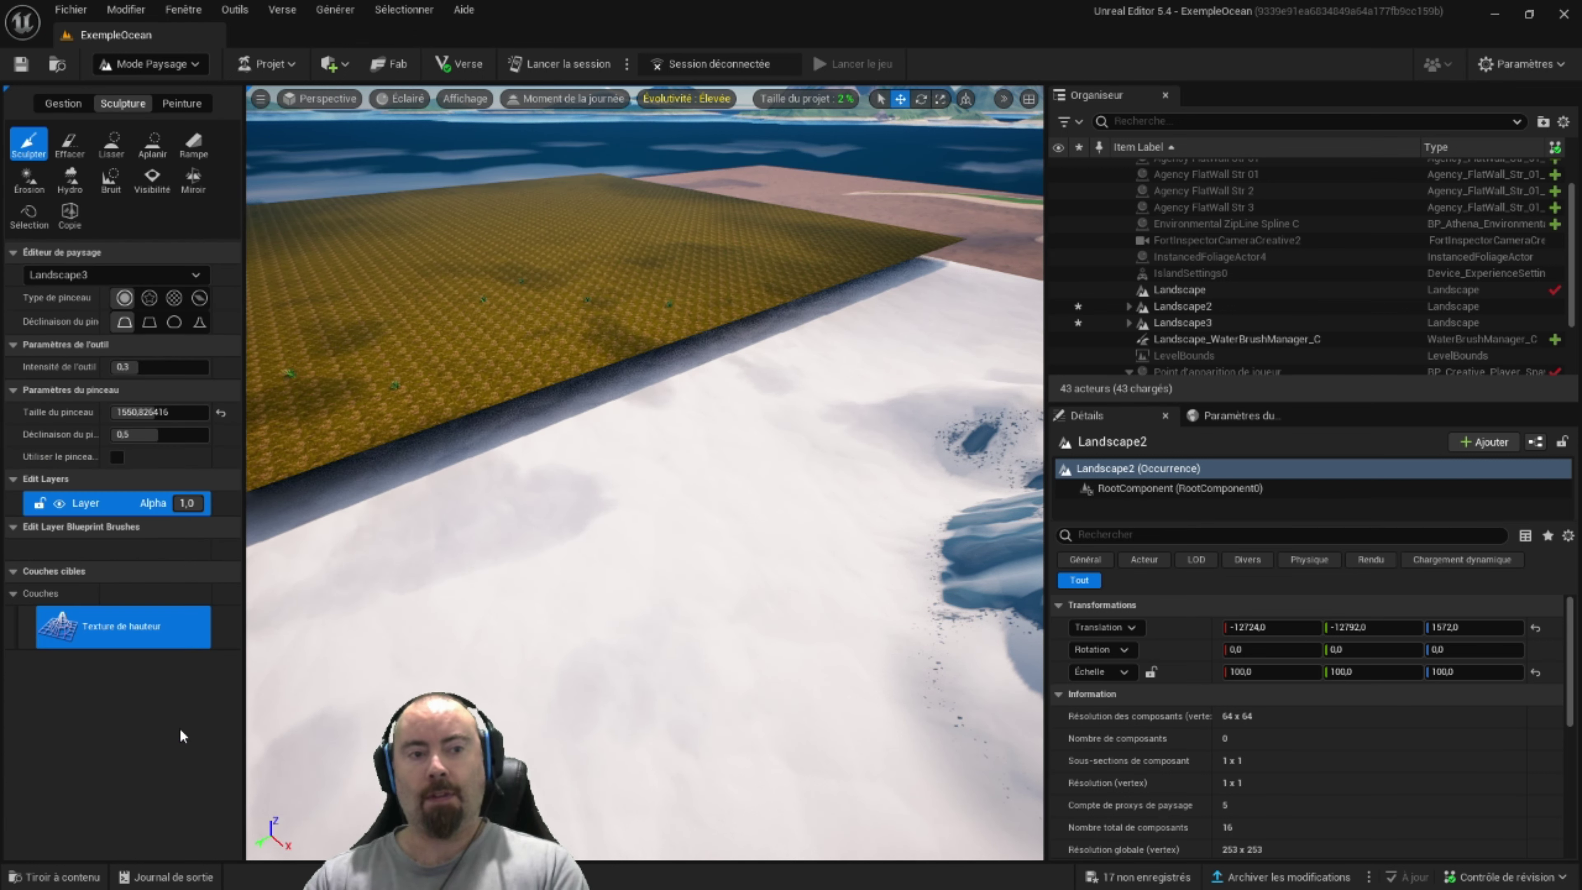
# - Fly over Landscape3's dry grass, looking toward the mountains, the snowy edge and the ocean
pyautogui.moveTo(374, 623); pyautogui.dragTo(374, 530, button='right')
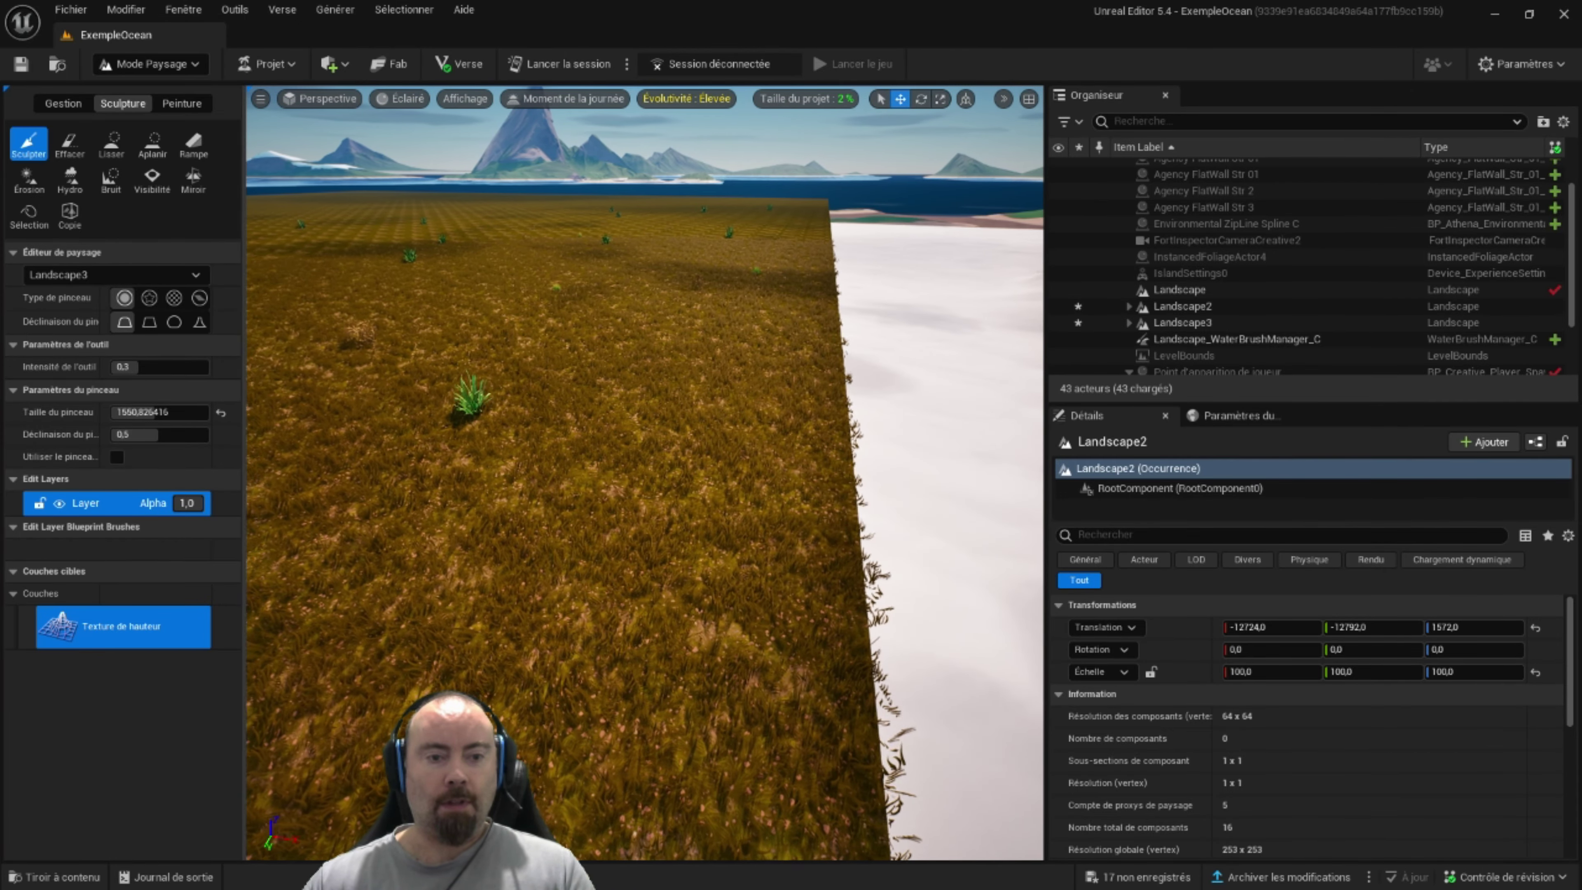
pyautogui.moveTo(623, 560); pyautogui.dragTo(623, 498, button='right')
pyautogui.moveTo(623, 561); pyautogui.dragTo(499, 561, button='right')
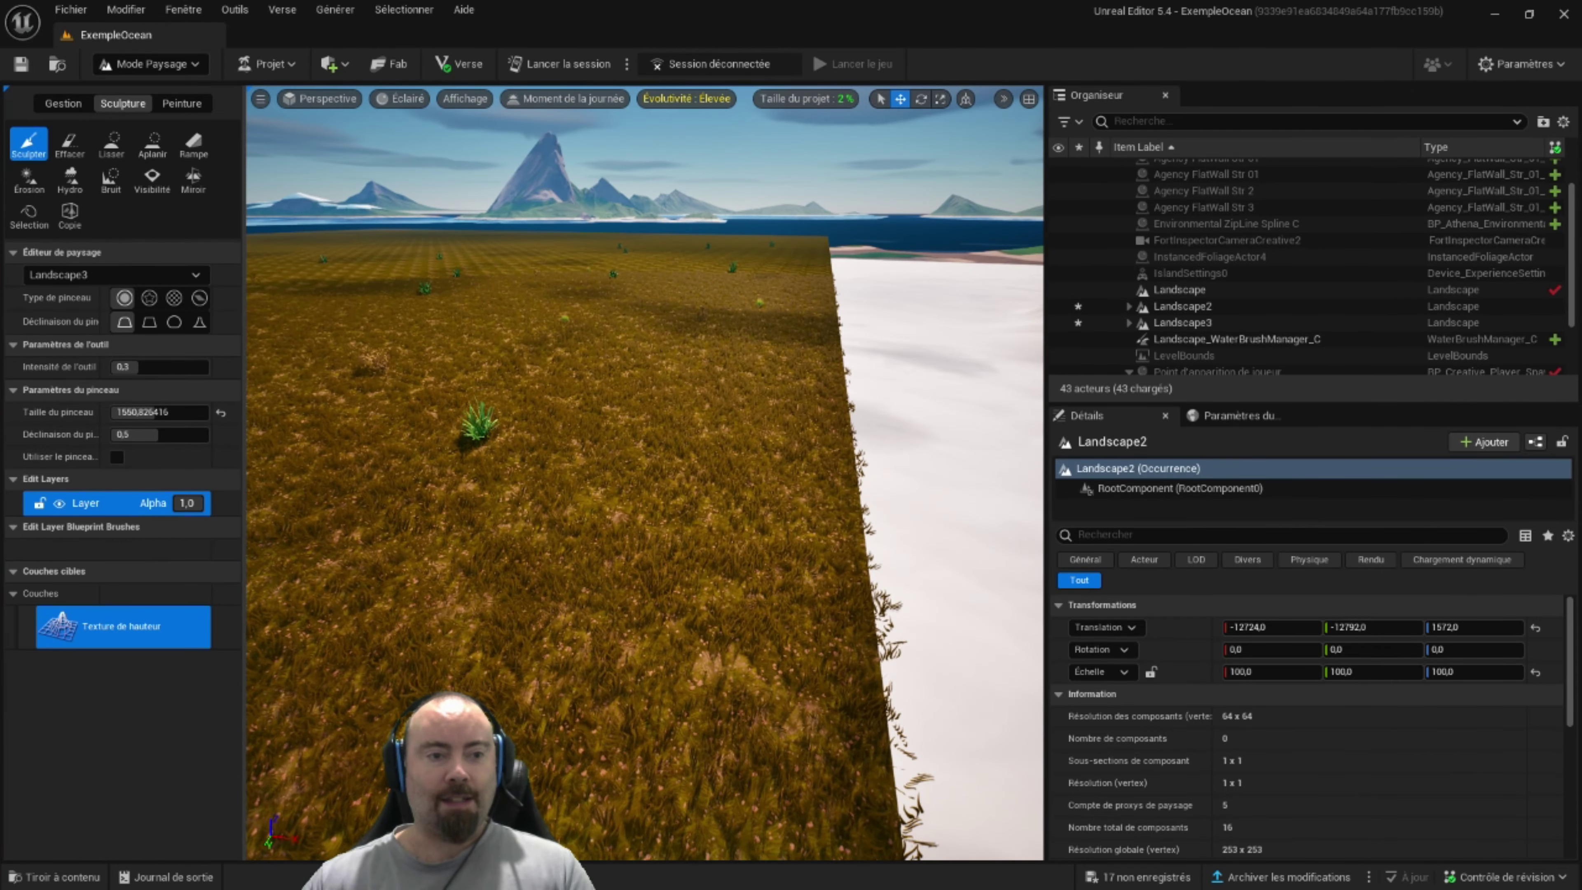
pyautogui.moveTo(623, 561)
pyautogui.mouseDown(button='right')
pyautogui.moveTo(561, 530)
pyautogui.moveTo(592, 530)
pyautogui.mouseUp(button='right')
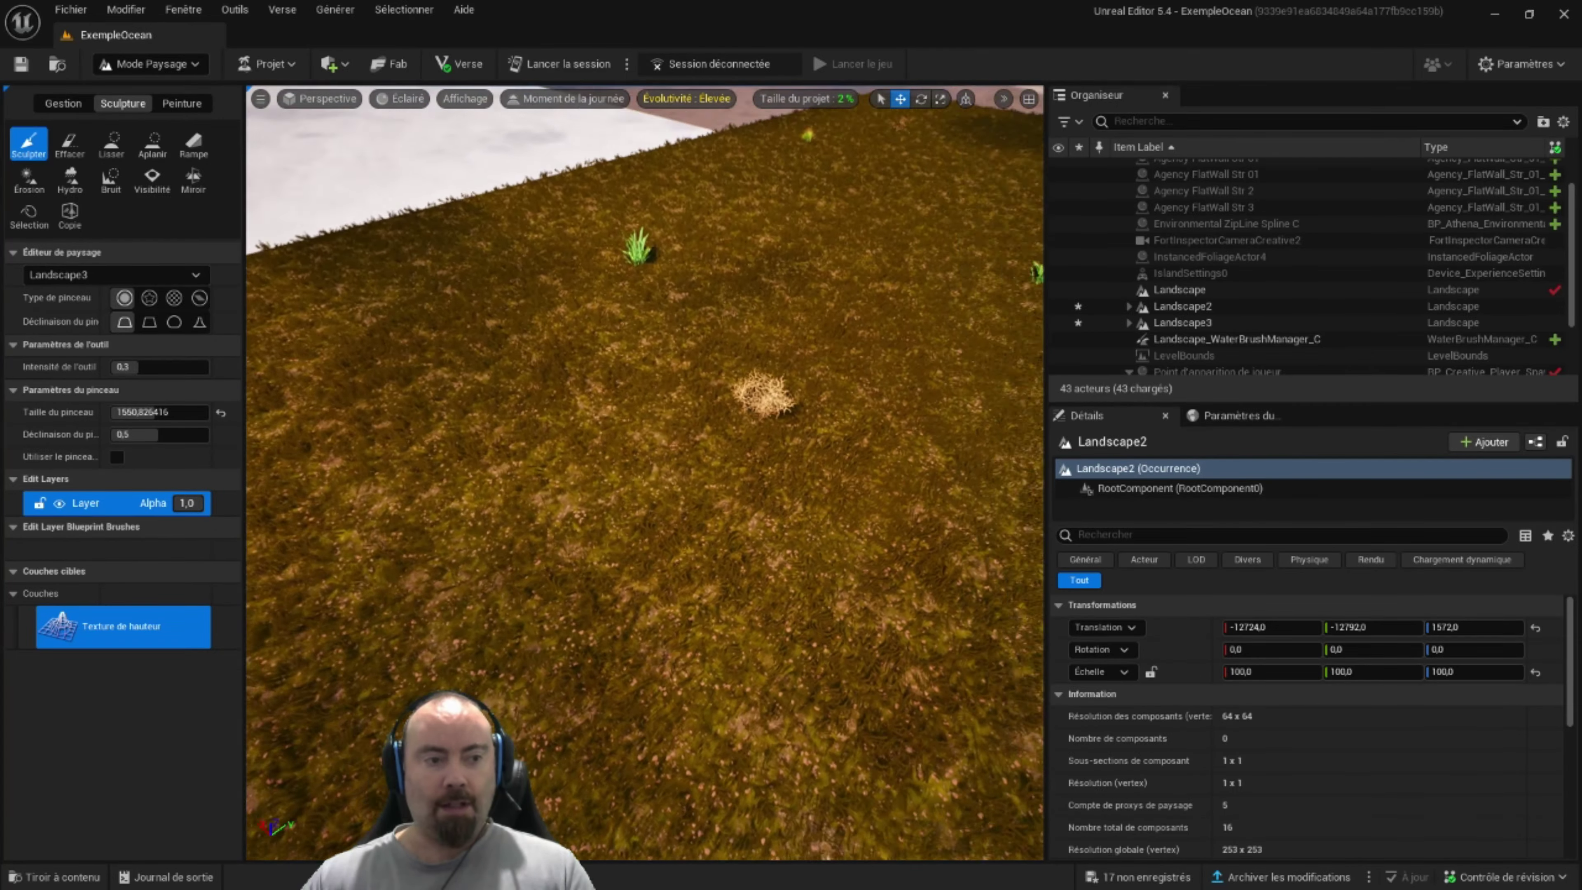
pyautogui.moveTo(428, 584); pyautogui.dragTo(428, 561, button='right')
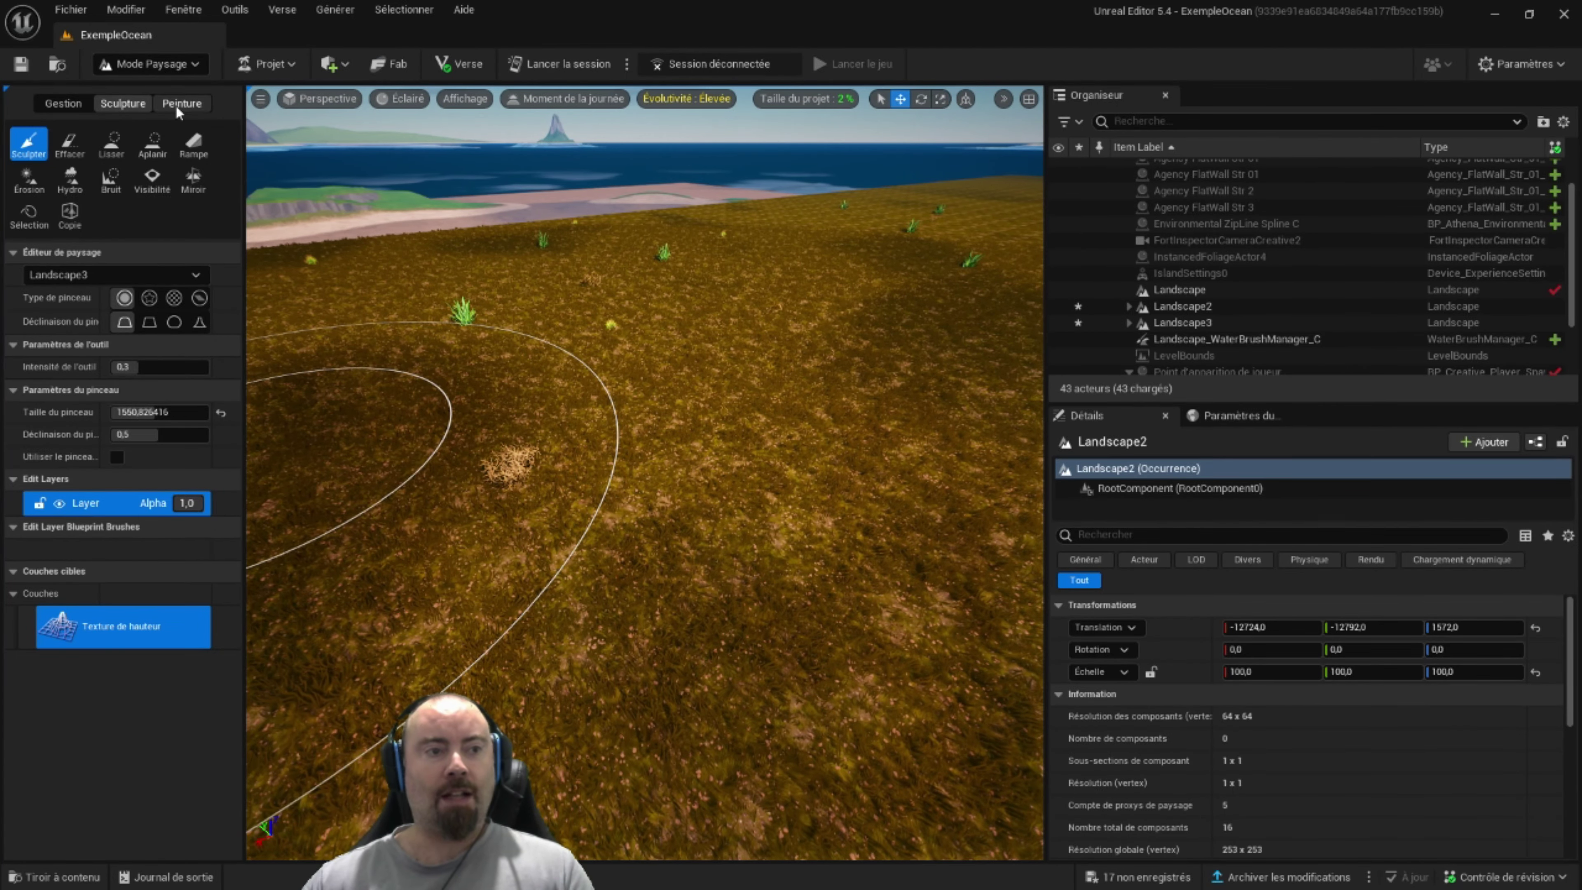
# - Paint a pinkish Forest-layer dirt patch onto the grass beside the snow field
pyautogui.click(175, 103)
pyautogui.moveTo(435, 374)
pyautogui.mouseDown(button='right')
pyautogui.moveTo(561, 374)
pyautogui.moveTo(436, 374)
pyautogui.mouseUp(button='right')
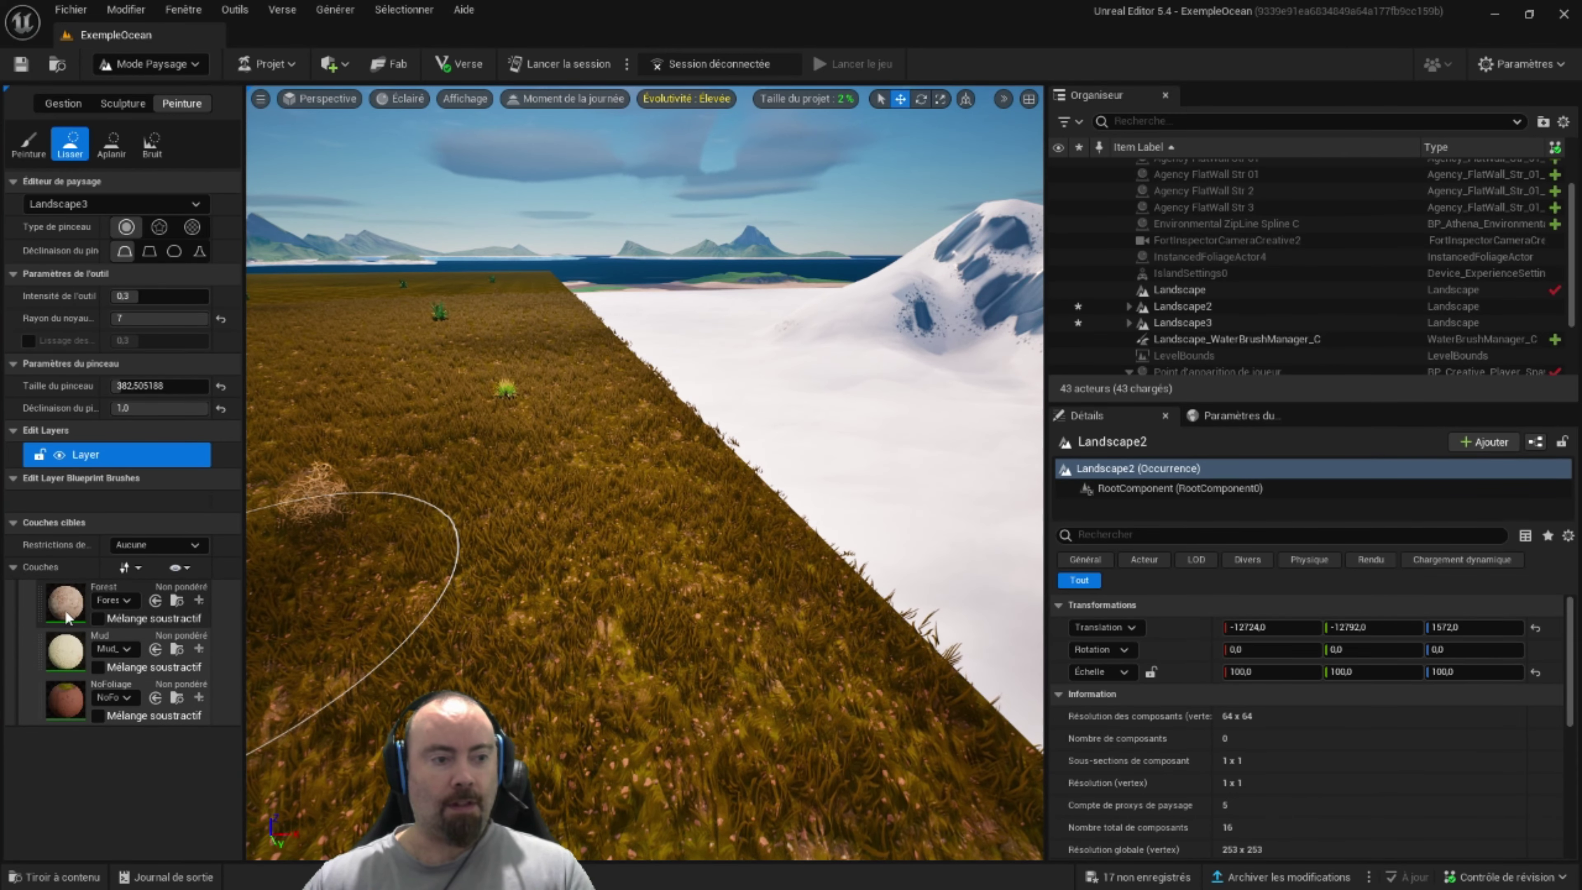
pyautogui.click(67, 615)
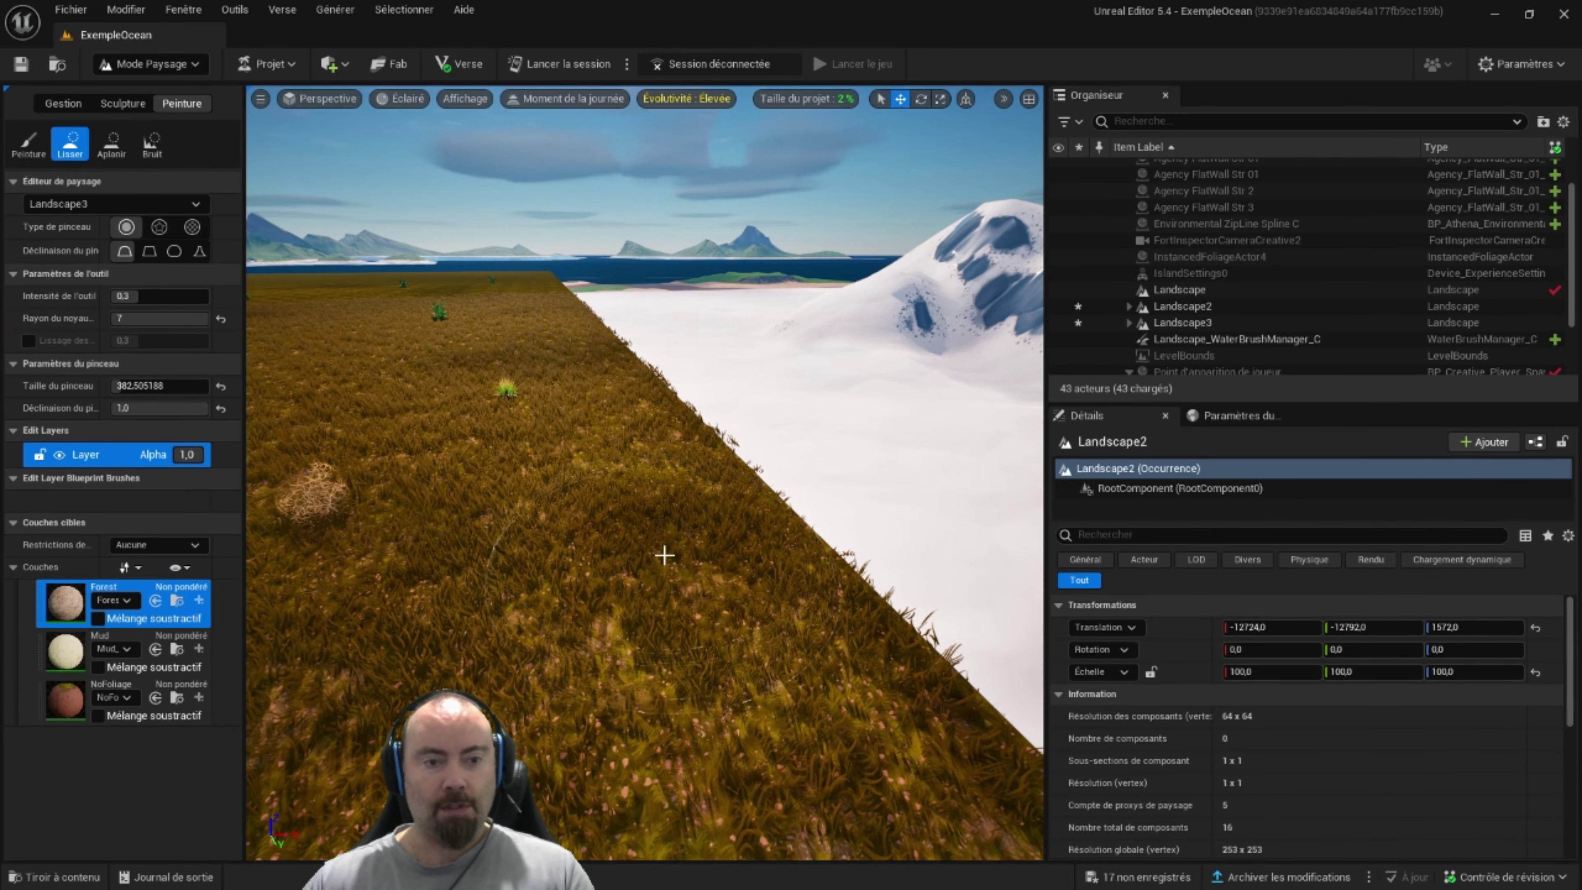
pyautogui.moveTo(564, 597); pyautogui.dragTo(498, 555, button='right')
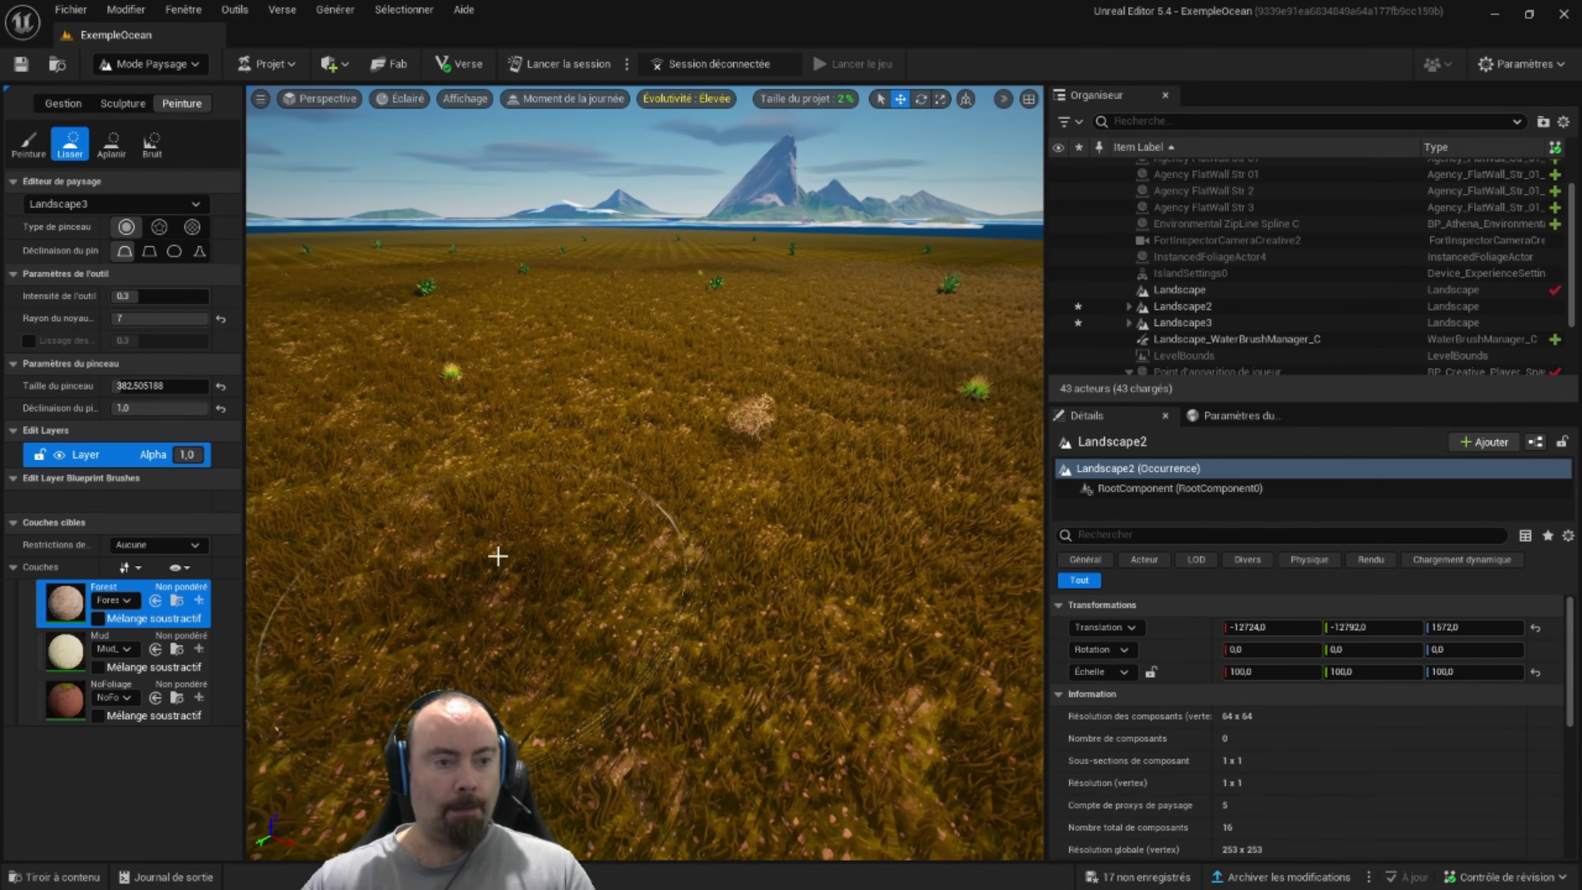
pyautogui.click(28, 143)
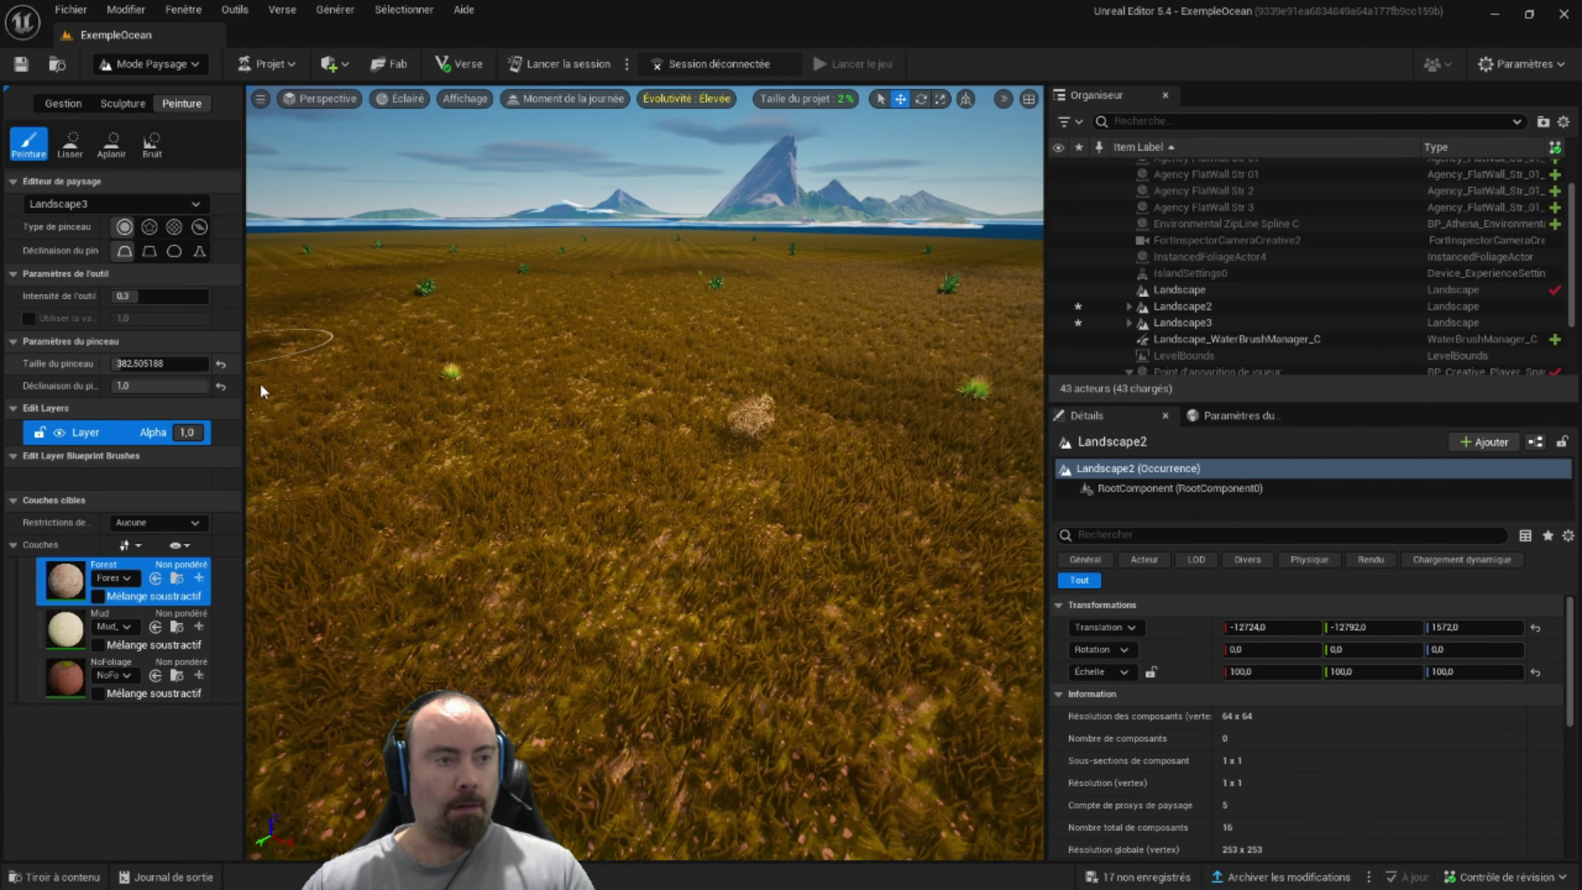
pyautogui.moveTo(265, 387); pyautogui.dragTo(434, 514, button='right')
pyautogui.moveTo(435, 514); pyautogui.dragTo(705, 568)
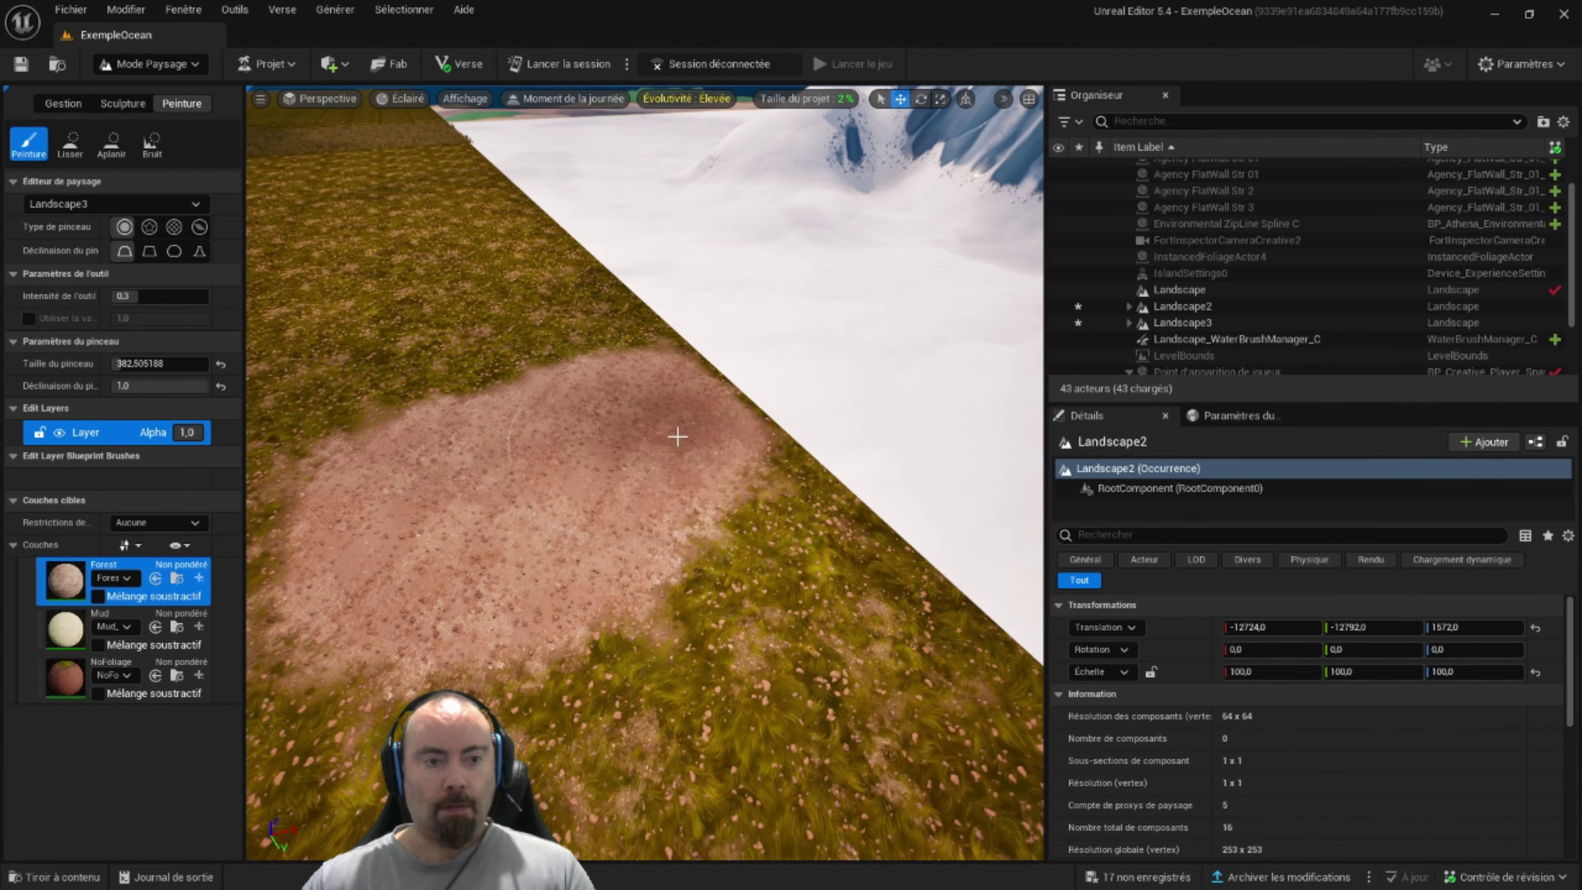
# - Try Mud sand and NoFoliage strokes across the grass, then undo them with Ctrl+Z
pyautogui.click(63, 630)
pyautogui.scroll(-5, 622, 436)
pyautogui.moveTo(517, 243); pyautogui.dragTo(679, 598)
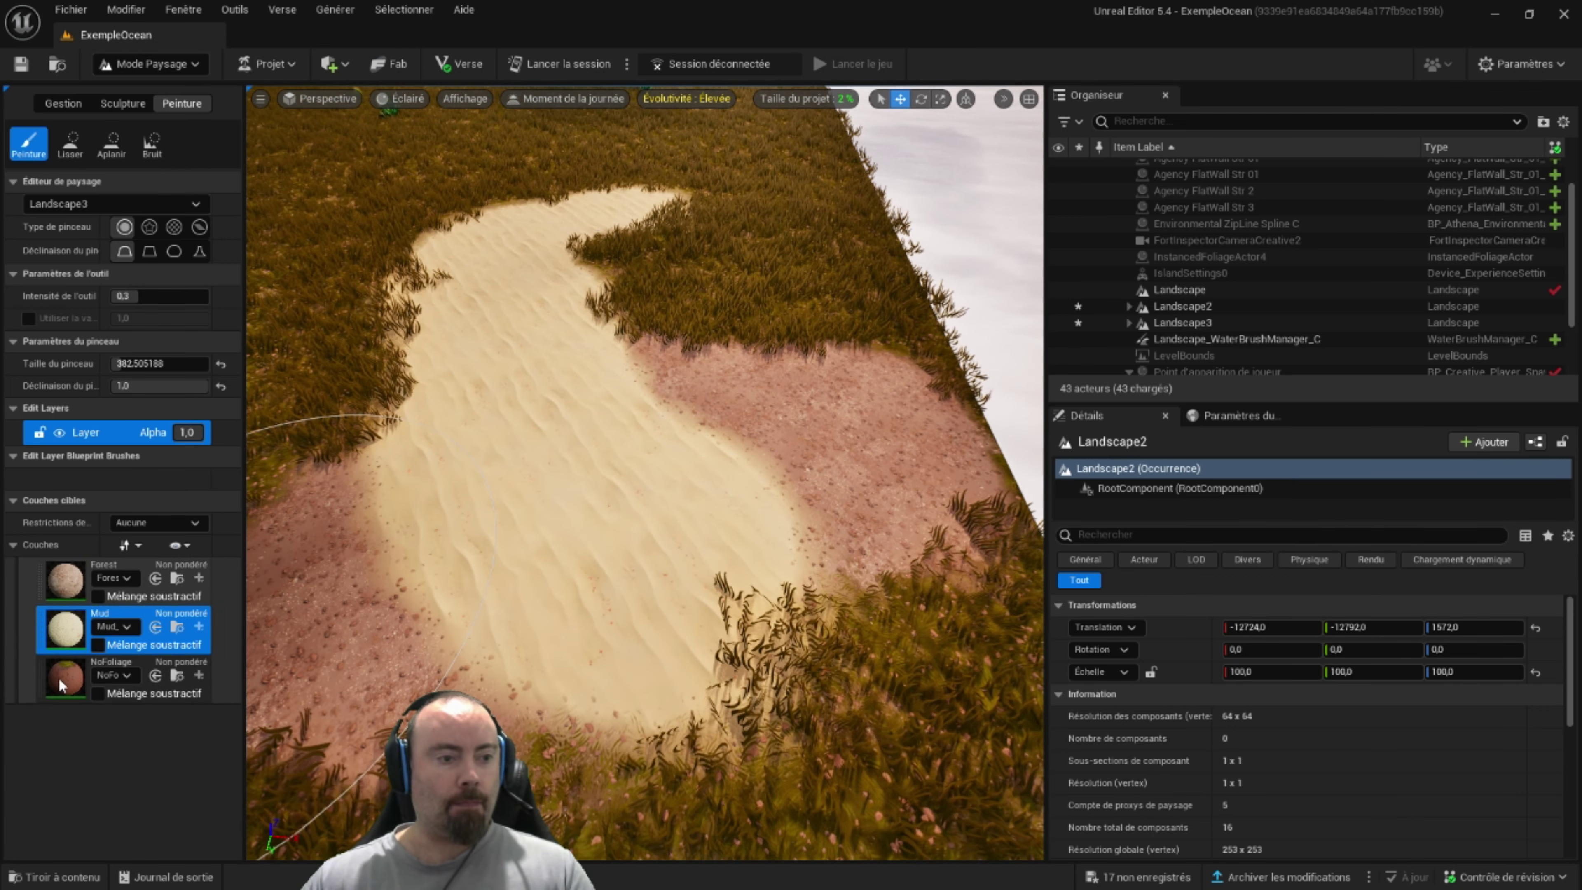
pyautogui.click(59, 677)
pyautogui.moveTo(611, 262); pyautogui.dragTo(749, 268)
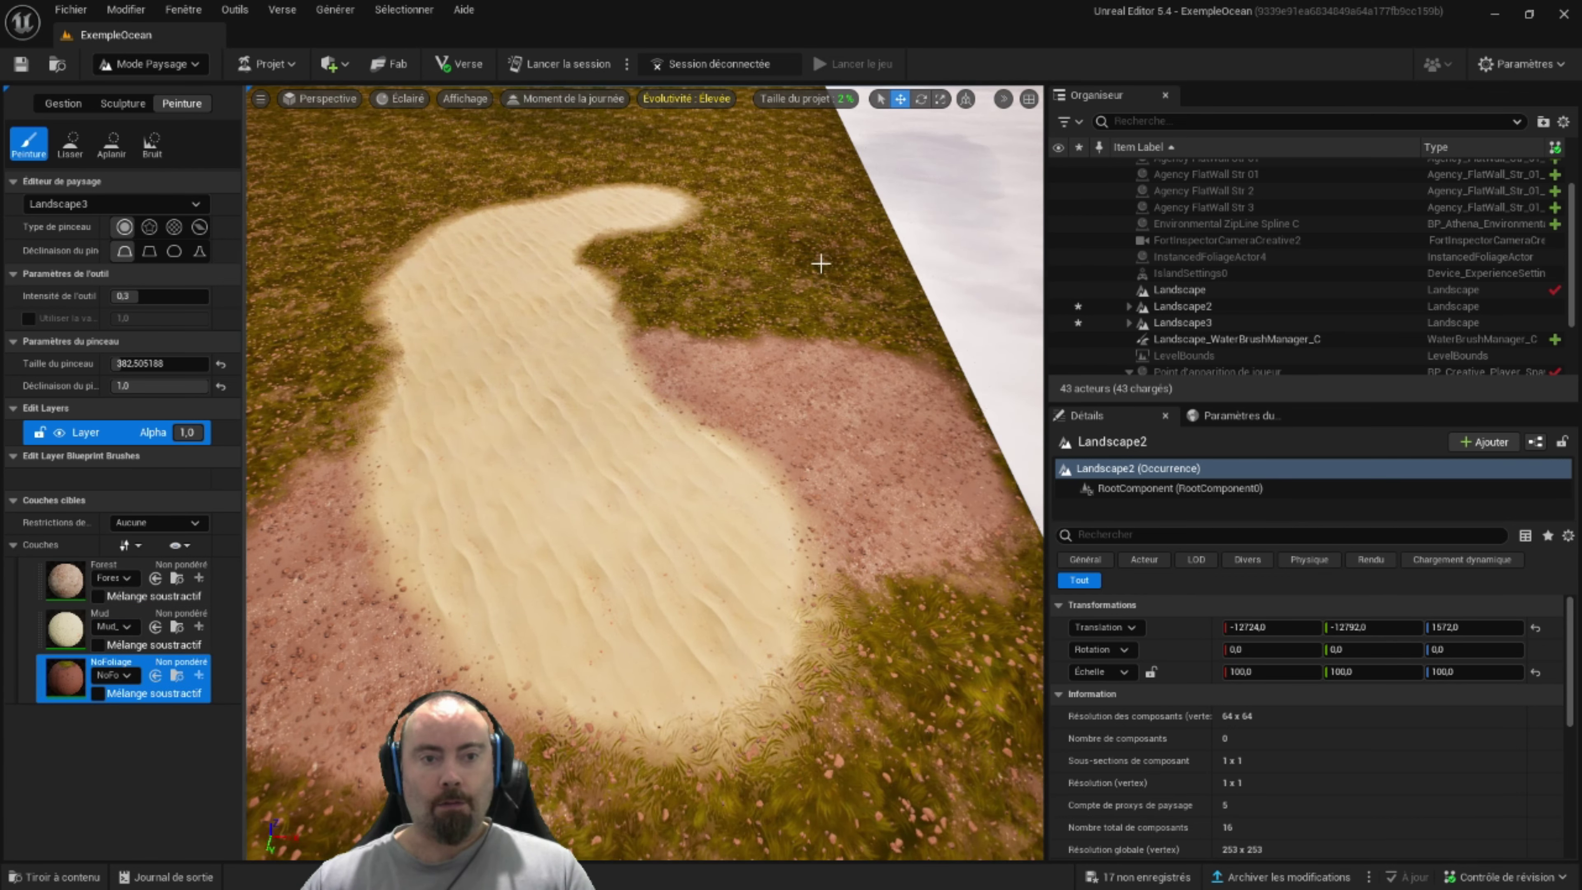
pyautogui.hotkey('ctrl', 'z')
pyautogui.hotkey('ctrl', 'z')
pyautogui.hotkey('ctrl', 'z')
pyautogui.moveTo(690, 463); pyautogui.dragTo(690, 464, button='right')
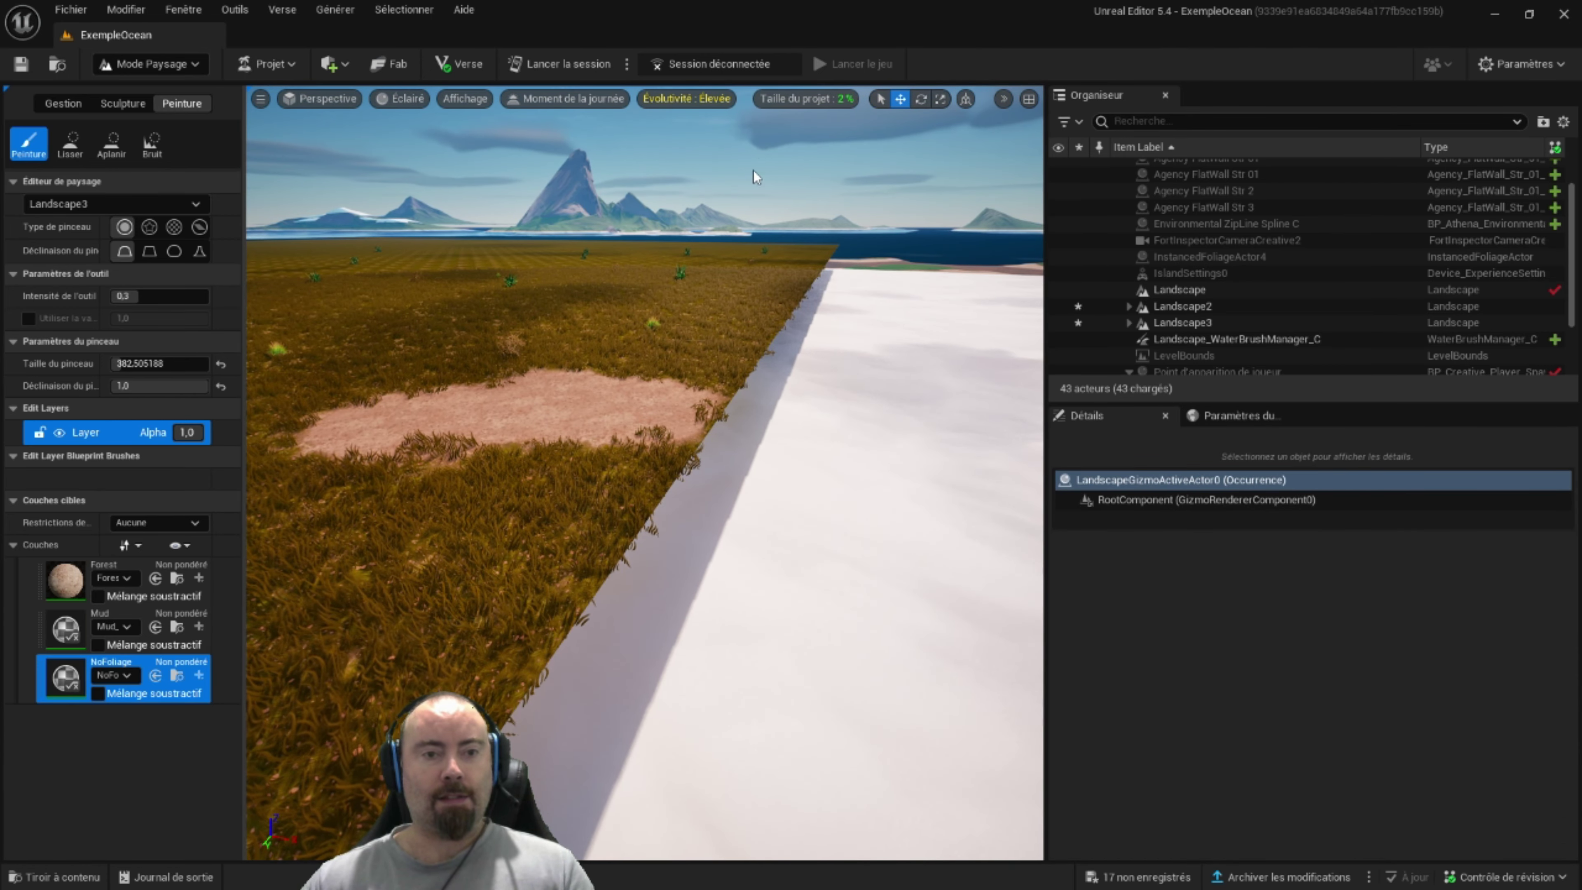
# - Erode Landscape3's plateau edge above the snow into tall, strata-streaked red cliffs with the Érosion tool
pyautogui.click(123, 103)
pyautogui.click(29, 178)
pyautogui.moveTo(895, 220); pyautogui.dragTo(905, 263)
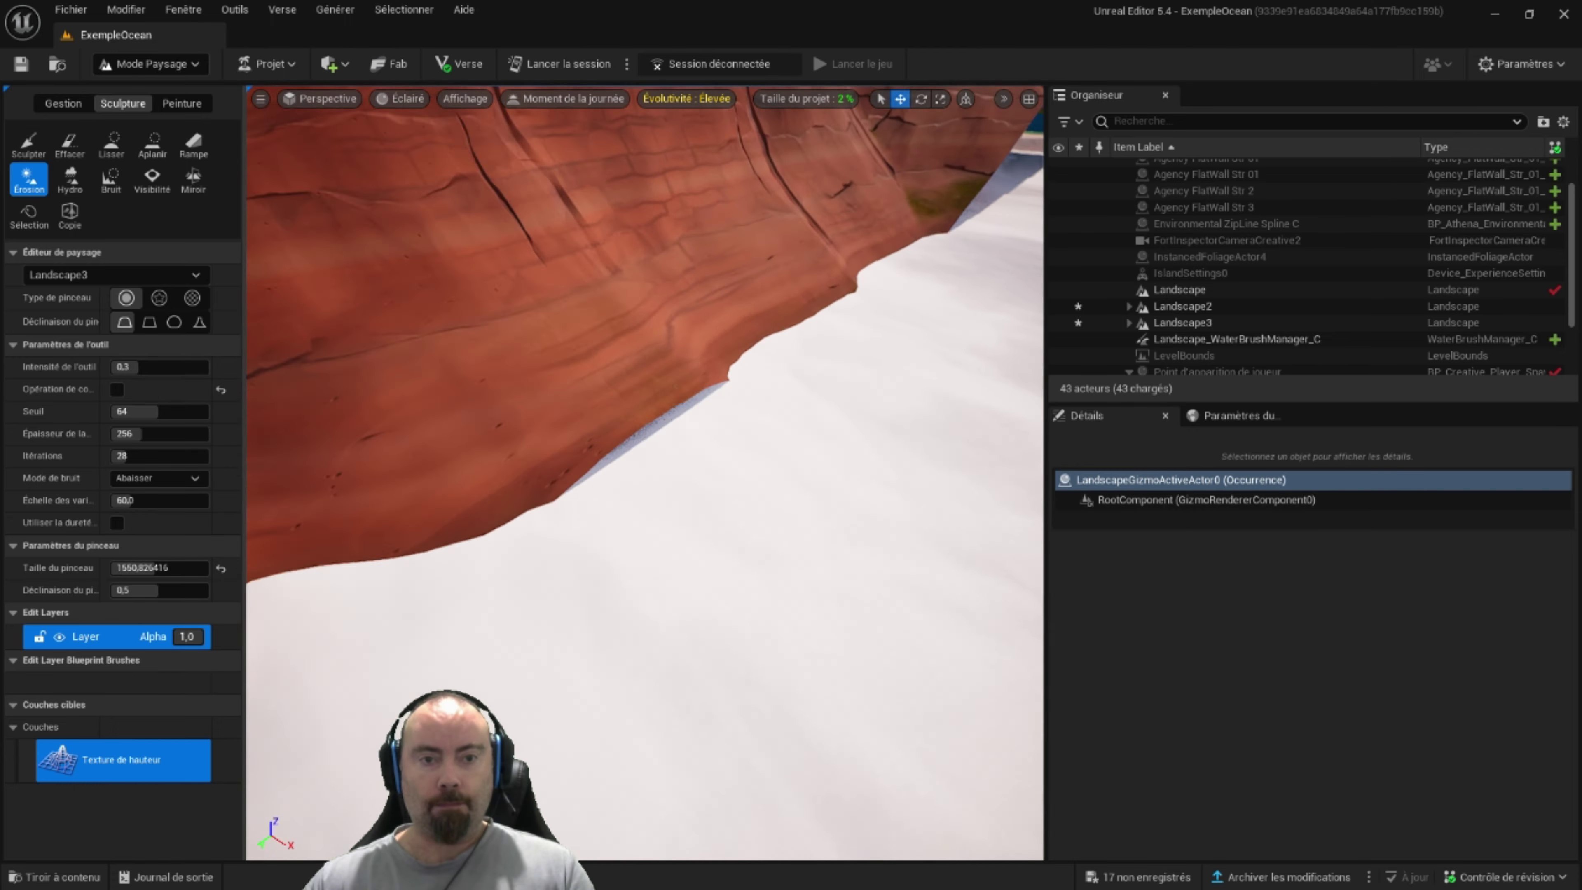
pyautogui.moveTo(906, 262); pyautogui.dragTo(750, 329, button='right')
pyautogui.moveTo(750, 330)
pyautogui.mouseDown()
pyautogui.moveTo(945, 312)
pyautogui.moveTo(781, 300)
pyautogui.moveTo(678, 331)
pyautogui.mouseUp()
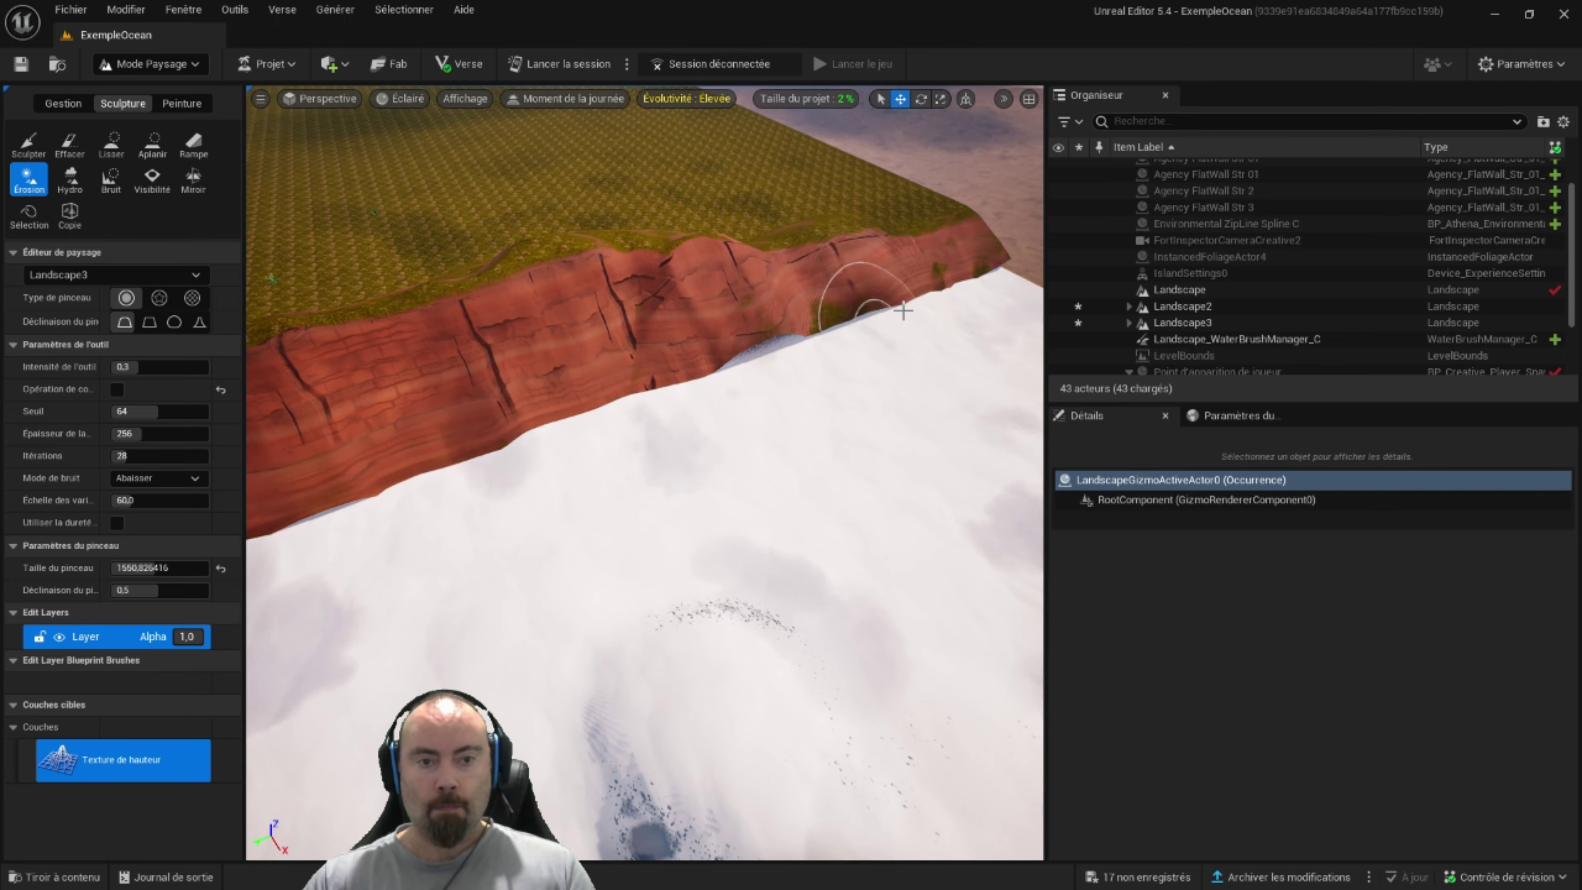
pyautogui.moveTo(678, 332); pyautogui.dragTo(568, 567, button='right')
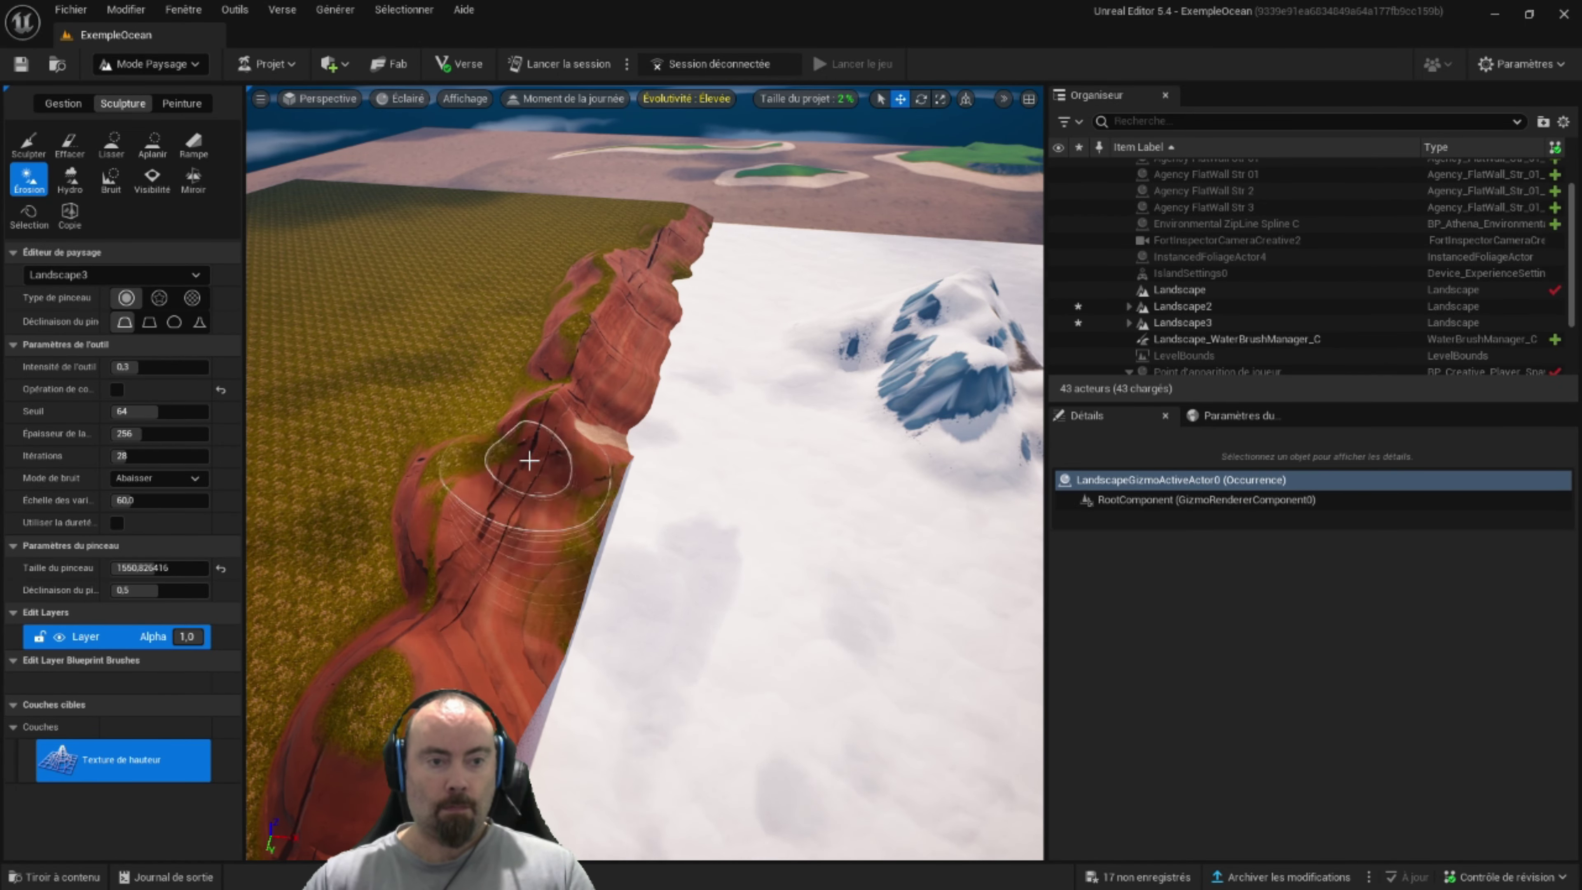
pyautogui.moveTo(607, 459)
pyautogui.mouseDown(button='right')
pyautogui.moveTo(604, 657)
pyautogui.moveTo(863, 511)
pyautogui.moveTo(645, 474)
pyautogui.moveTo(721, 685)
pyautogui.mouseUp(button='right')
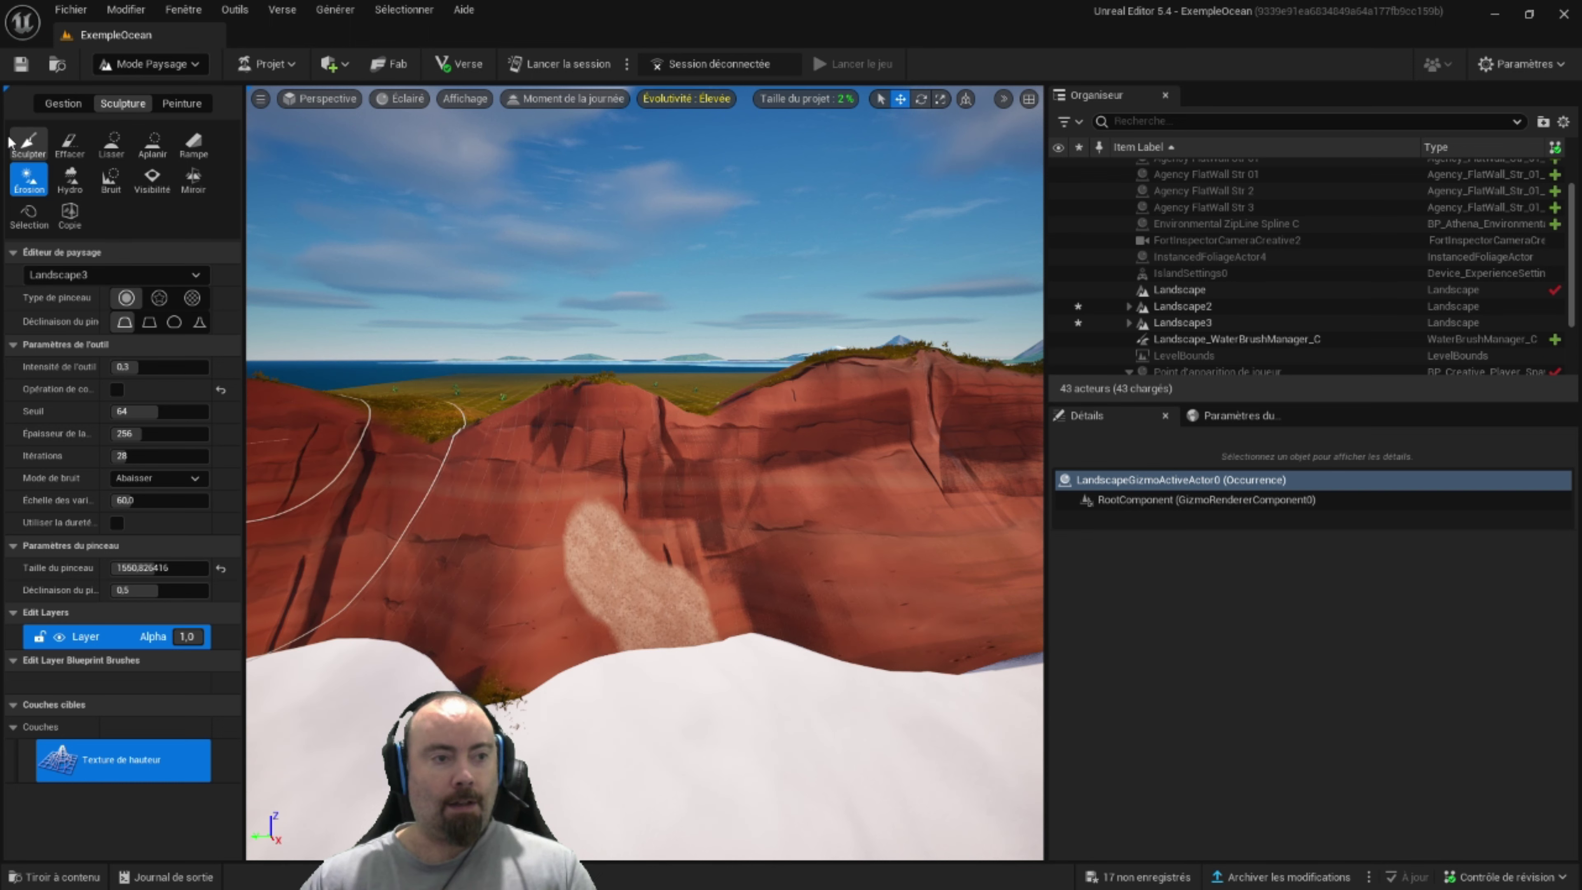
# - Paint a Forest-layer path up the red cliff to the ridge
pyautogui.click(182, 103)
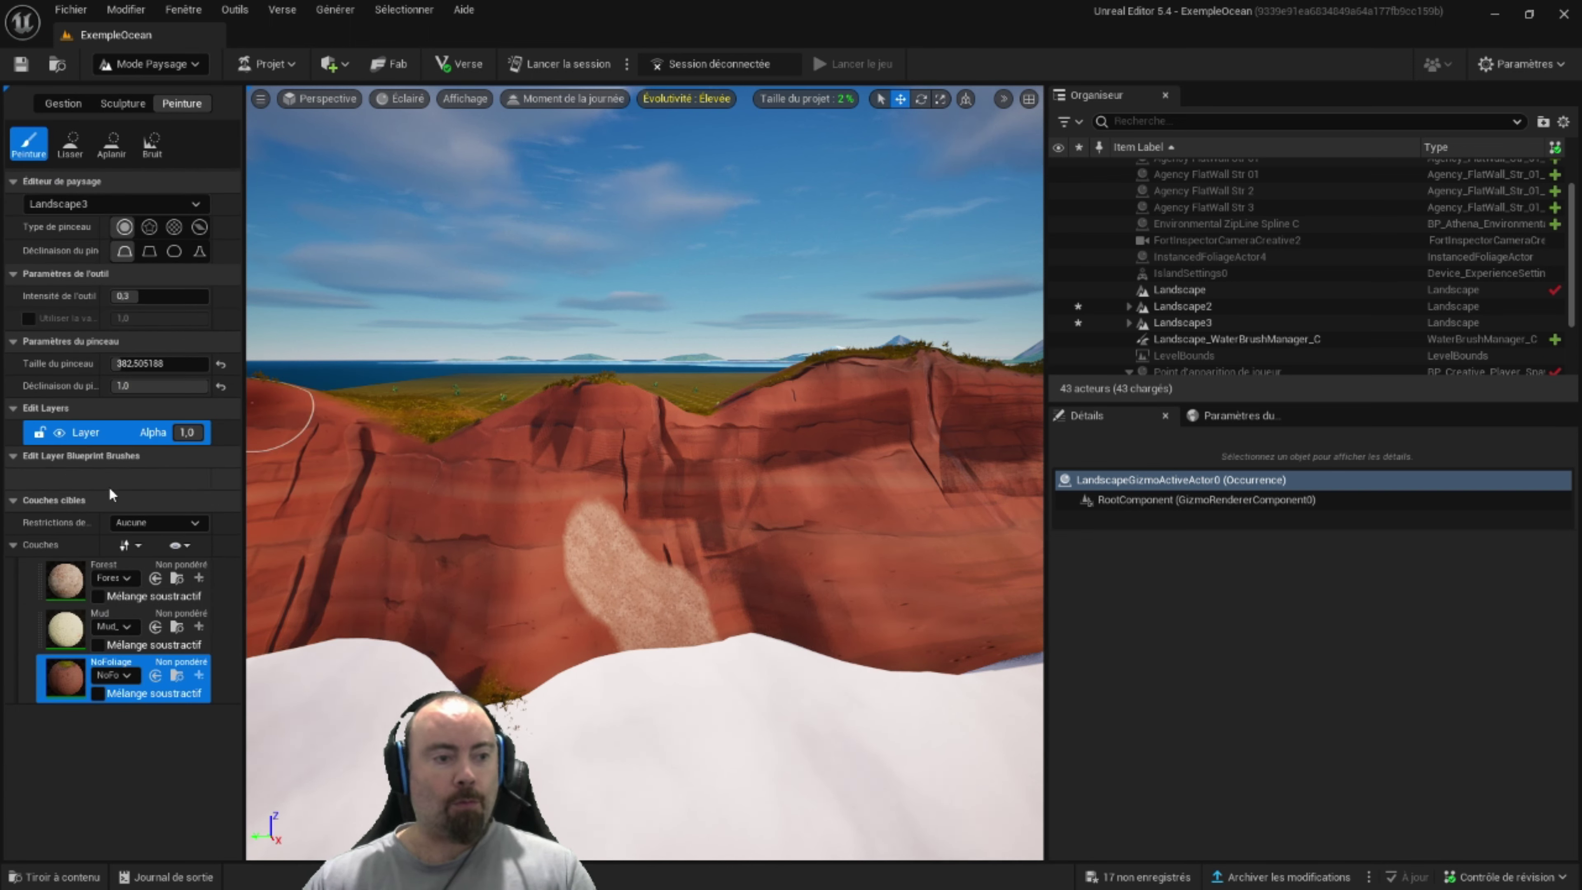
pyautogui.click(130, 567)
pyautogui.moveTo(623, 546); pyautogui.dragTo(660, 398)
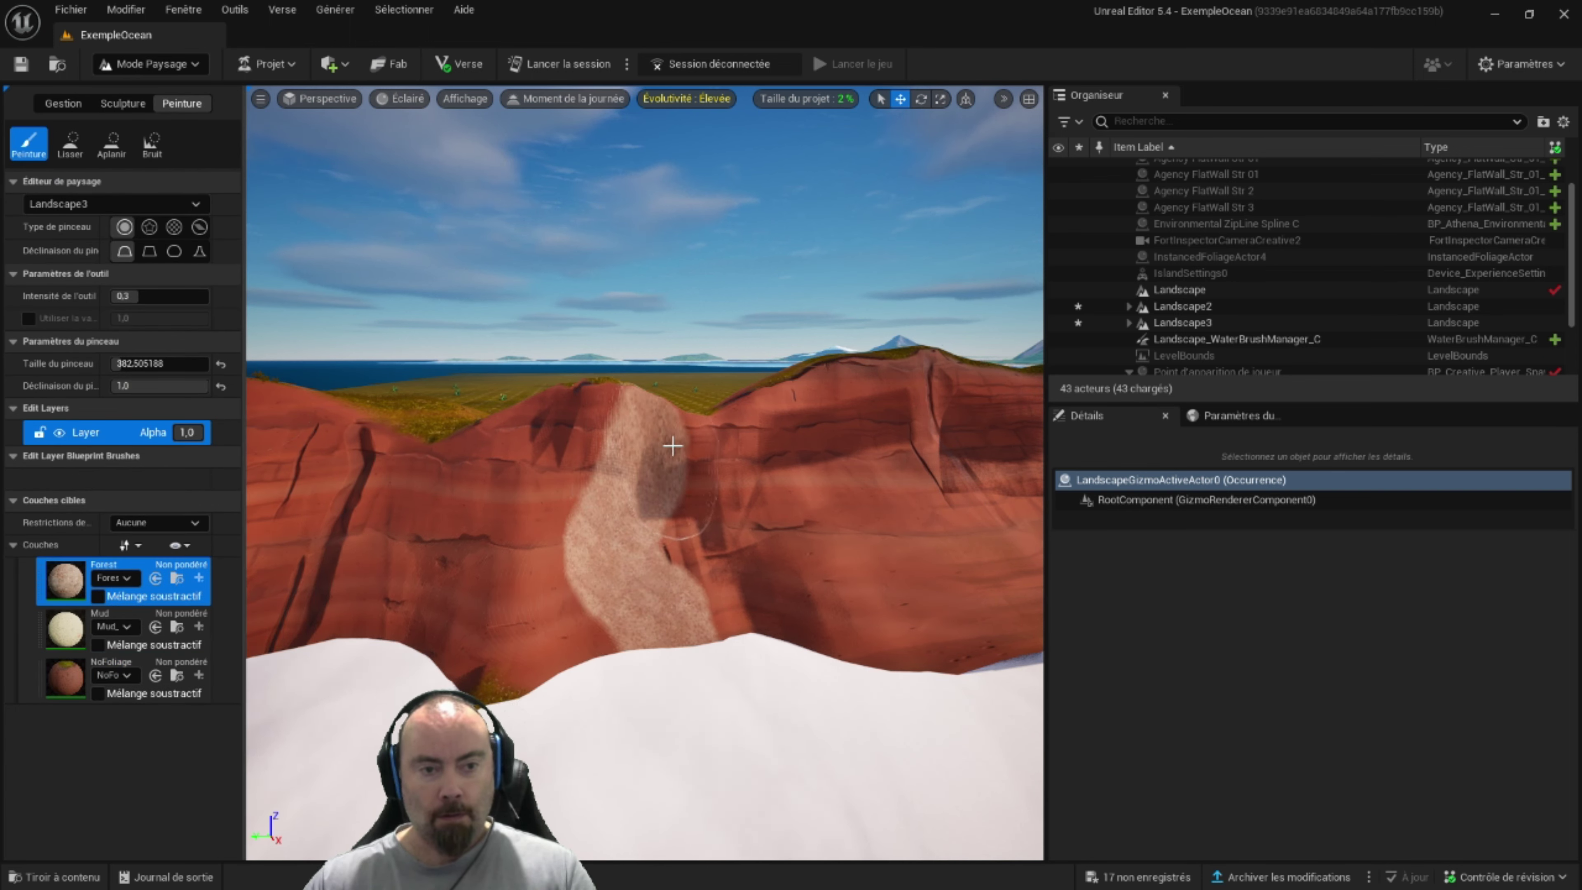
# - Carve a Rampe channel from the ridge top down to the snow below
pyautogui.click(118, 107)
pyautogui.click(194, 148)
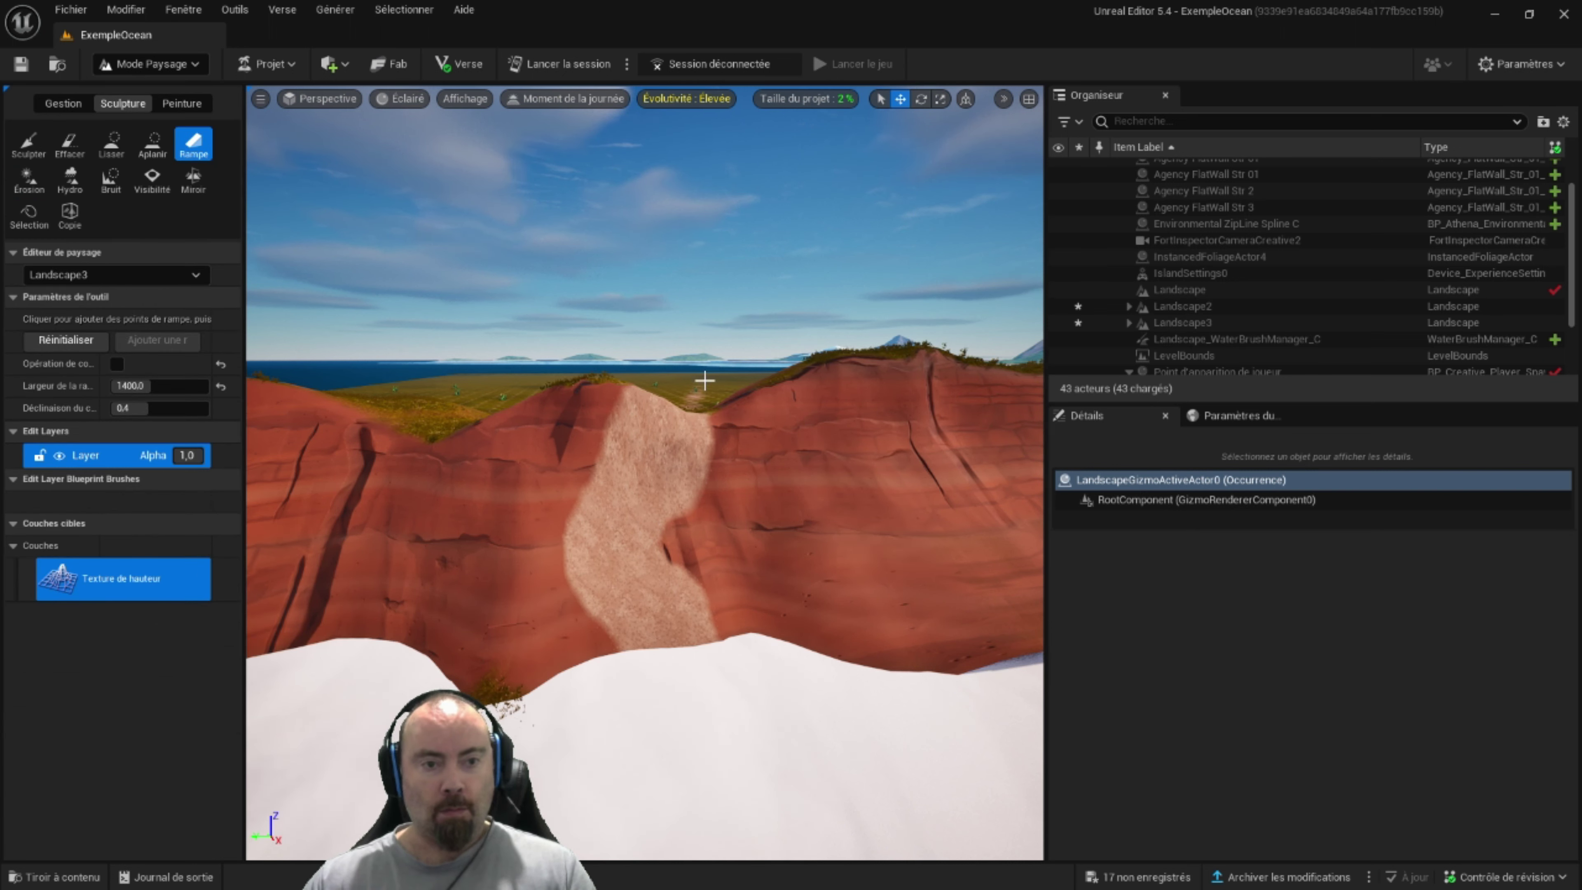
pyautogui.click(706, 393)
pyautogui.click(704, 649)
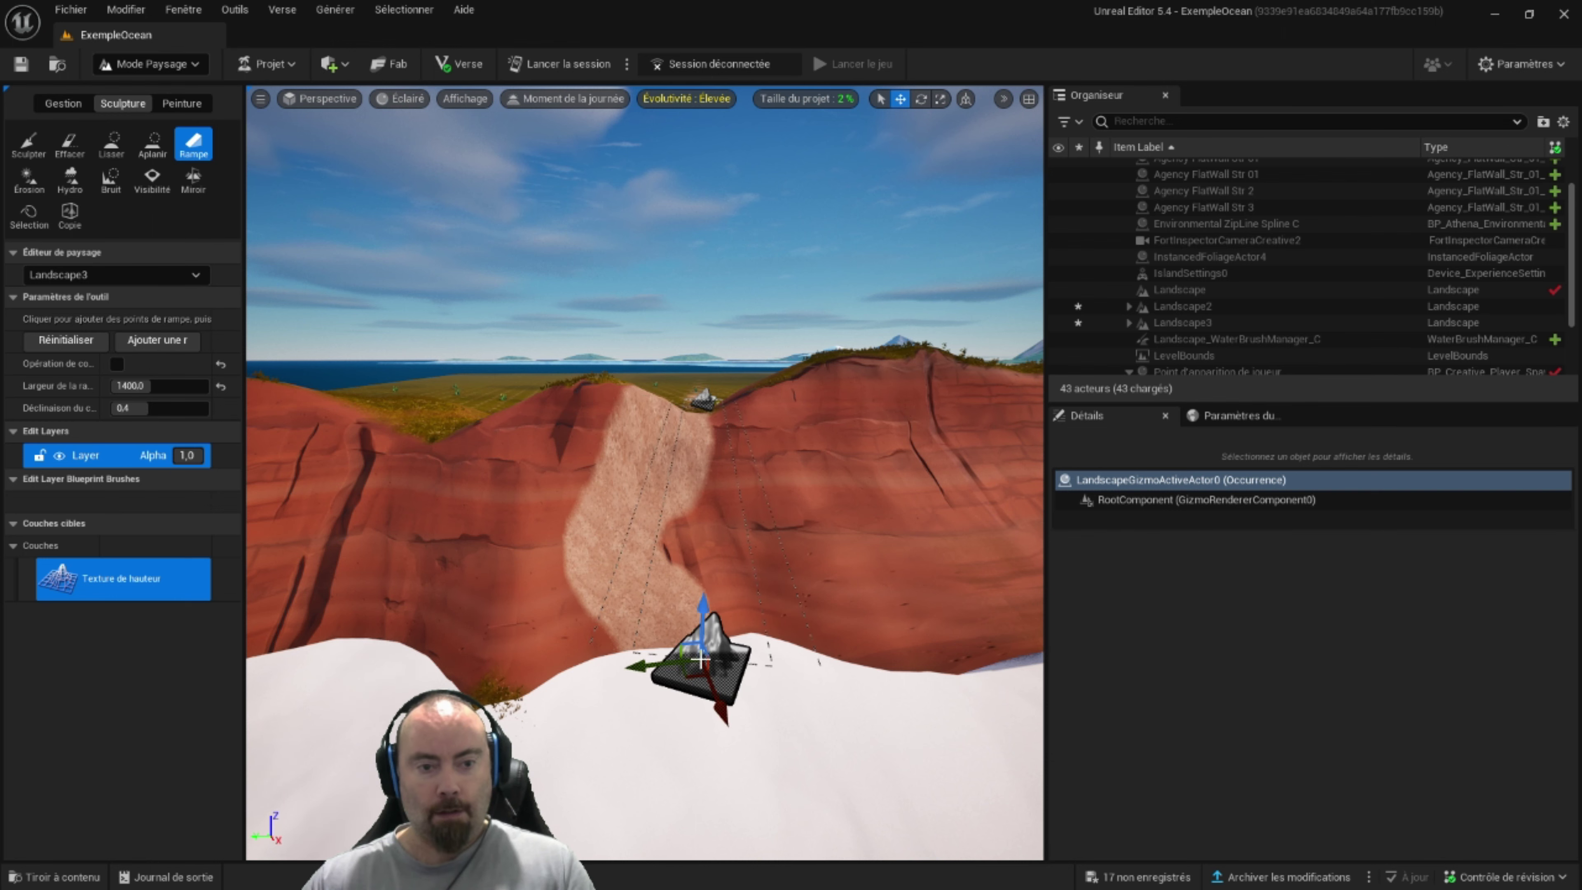
pyautogui.press('Return')
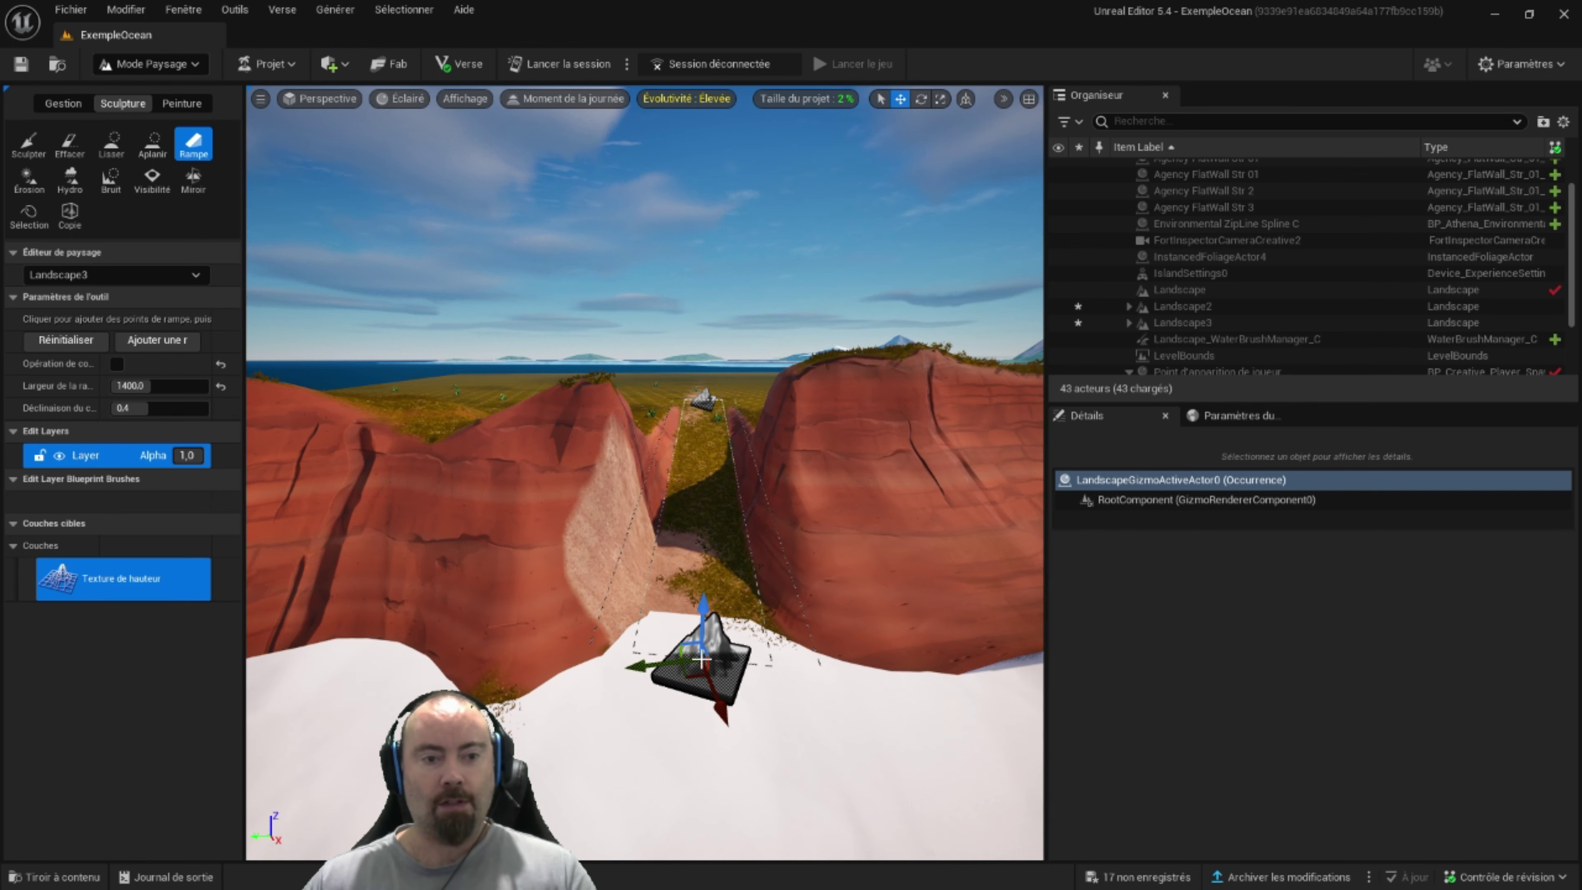
pyautogui.moveTo(701, 657); pyautogui.dragTo(561, 623, button='right')
pyautogui.moveTo(645, 473); pyautogui.dragTo(539, 444, button='right')
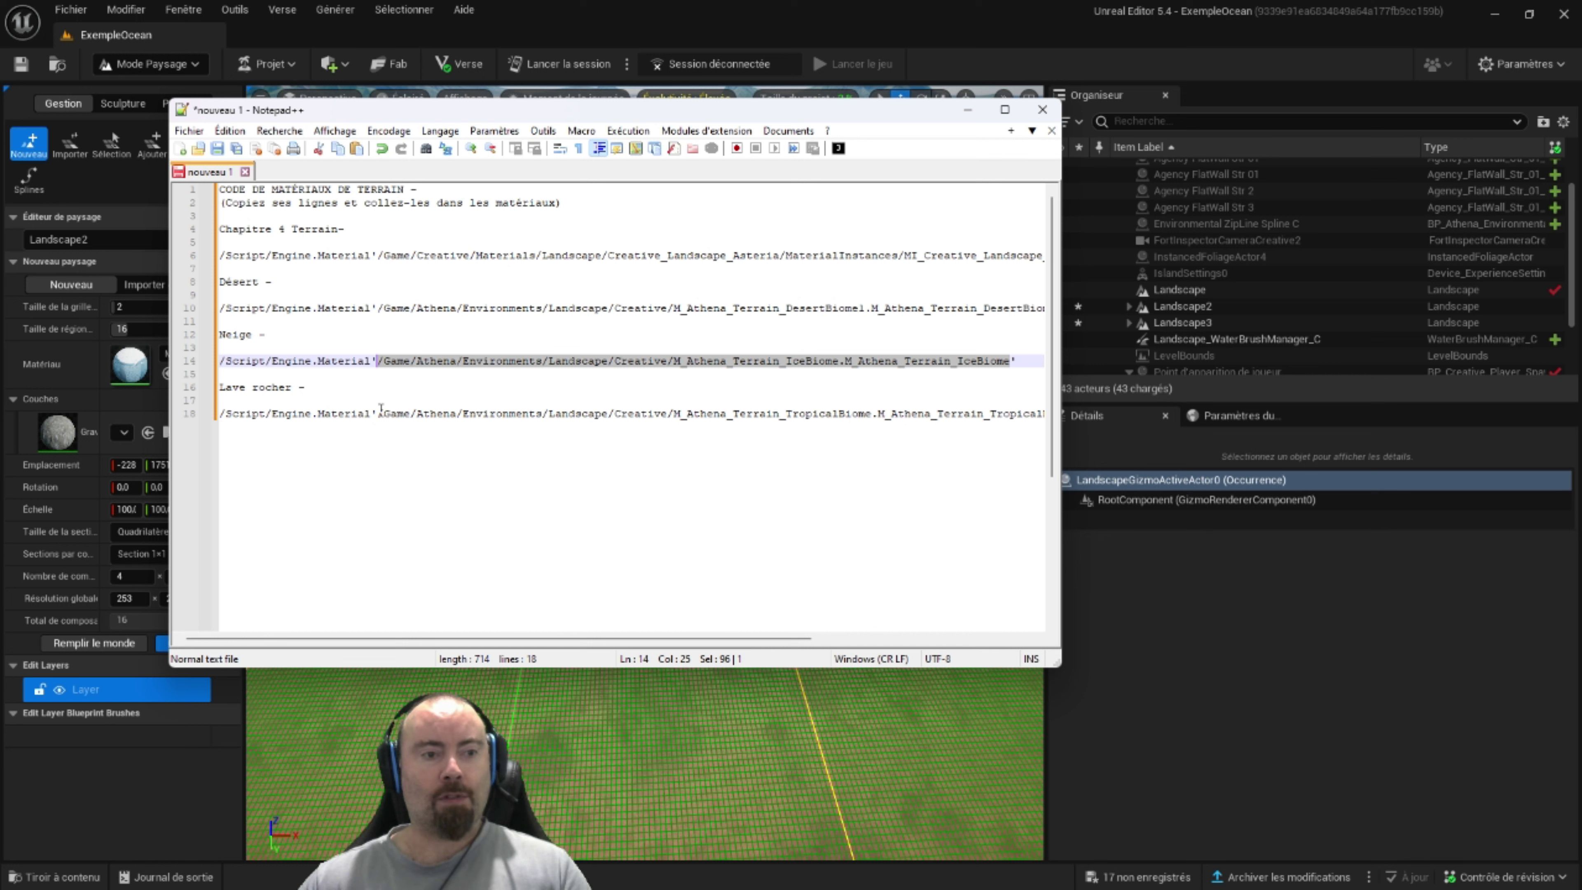
# - Select the TropicalBiome material path on line 18 in Notepad++ and return to Unreal Editor
pyautogui.moveTo(377, 413)
pyautogui.mouseDown()
pyautogui.moveTo(1037, 407)
pyautogui.moveTo(1037, 420)
pyautogui.mouseUp()
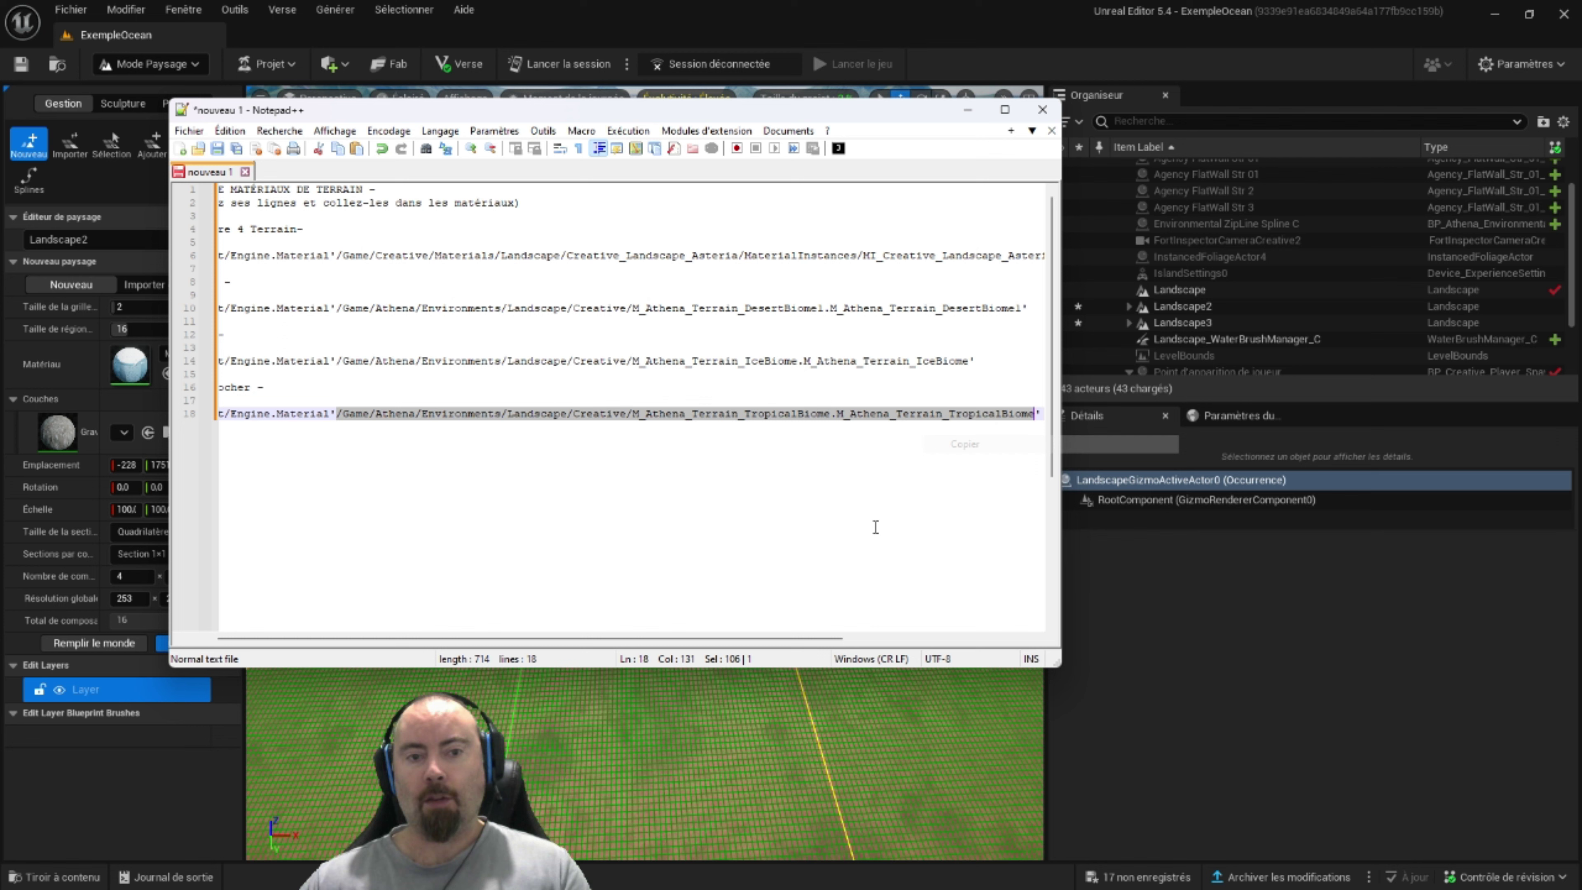
pyautogui.click(968, 110)
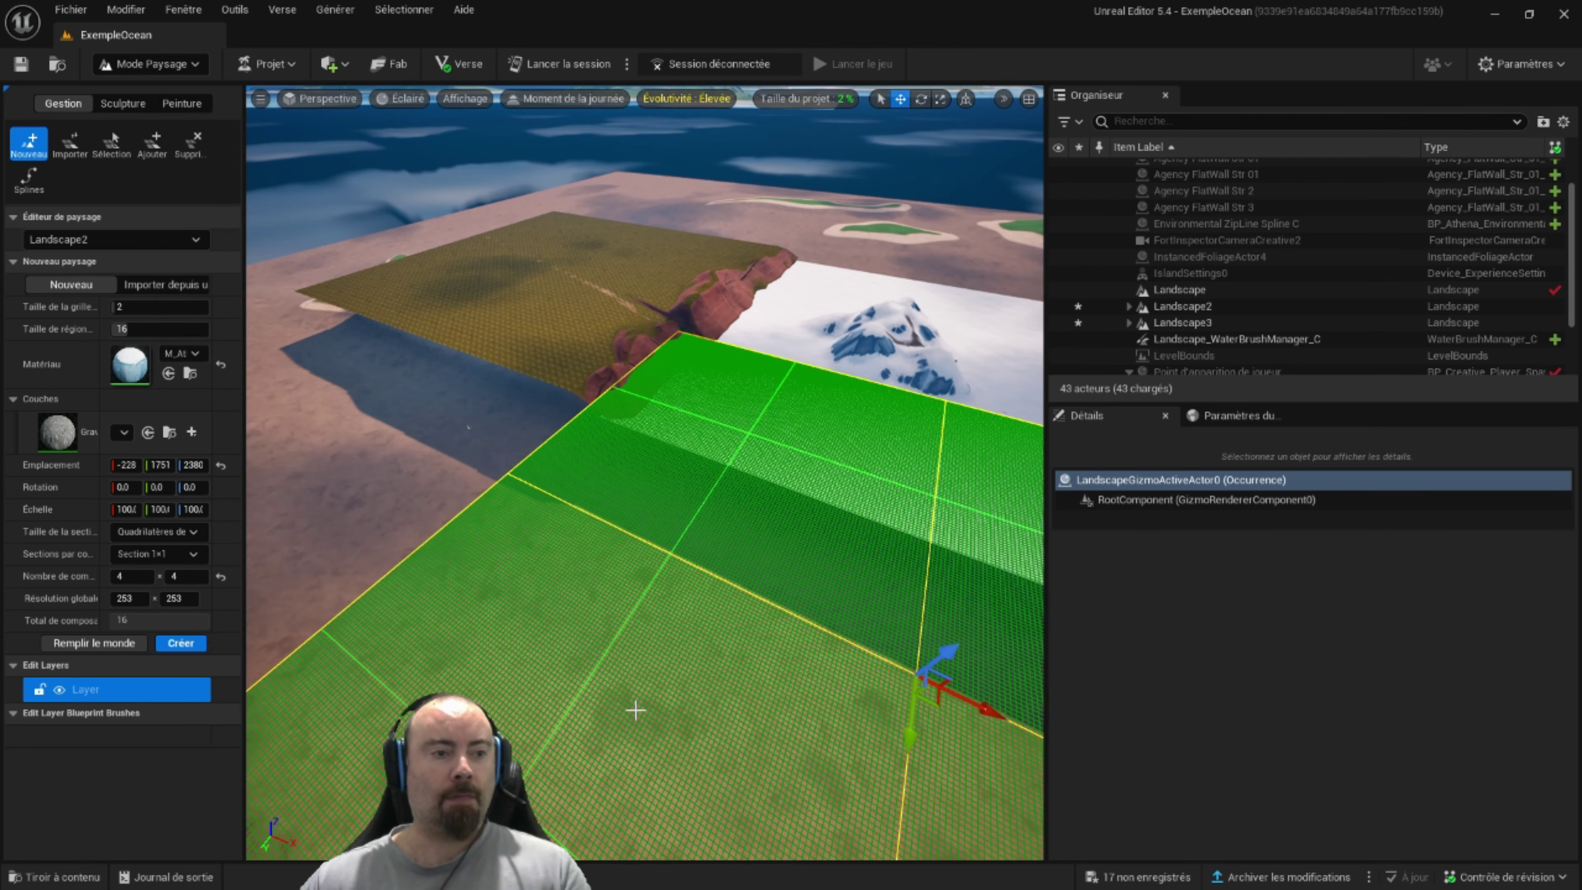
# - Paste M_Athena_Terrain_TropicalBiome as the new landscape's material, bringing in four paint layers
pyautogui.click(198, 351)
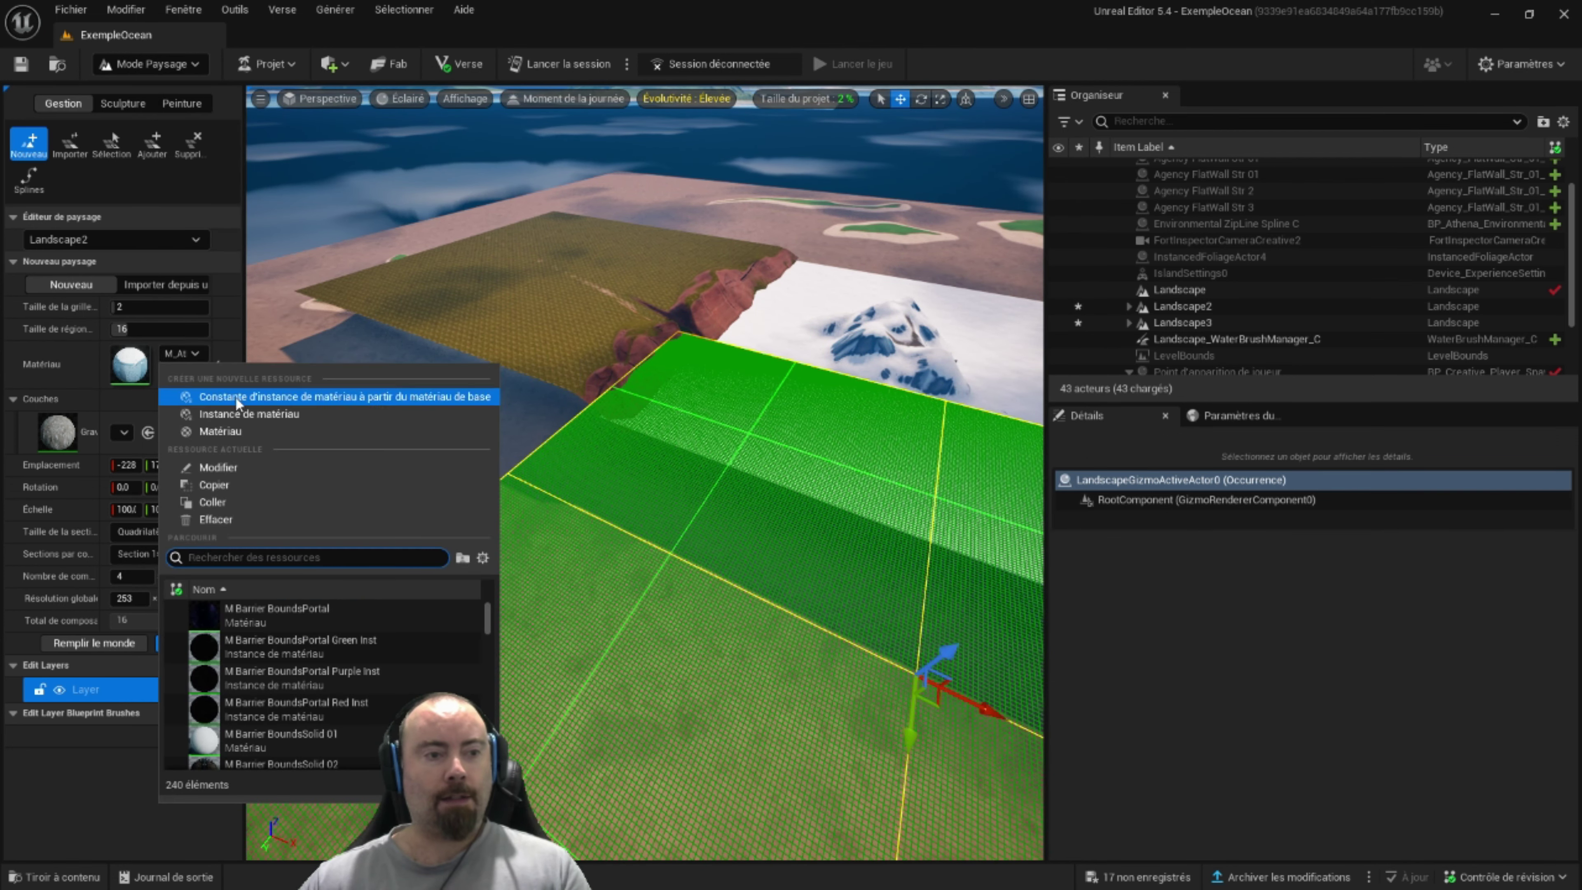
pyautogui.click(231, 505)
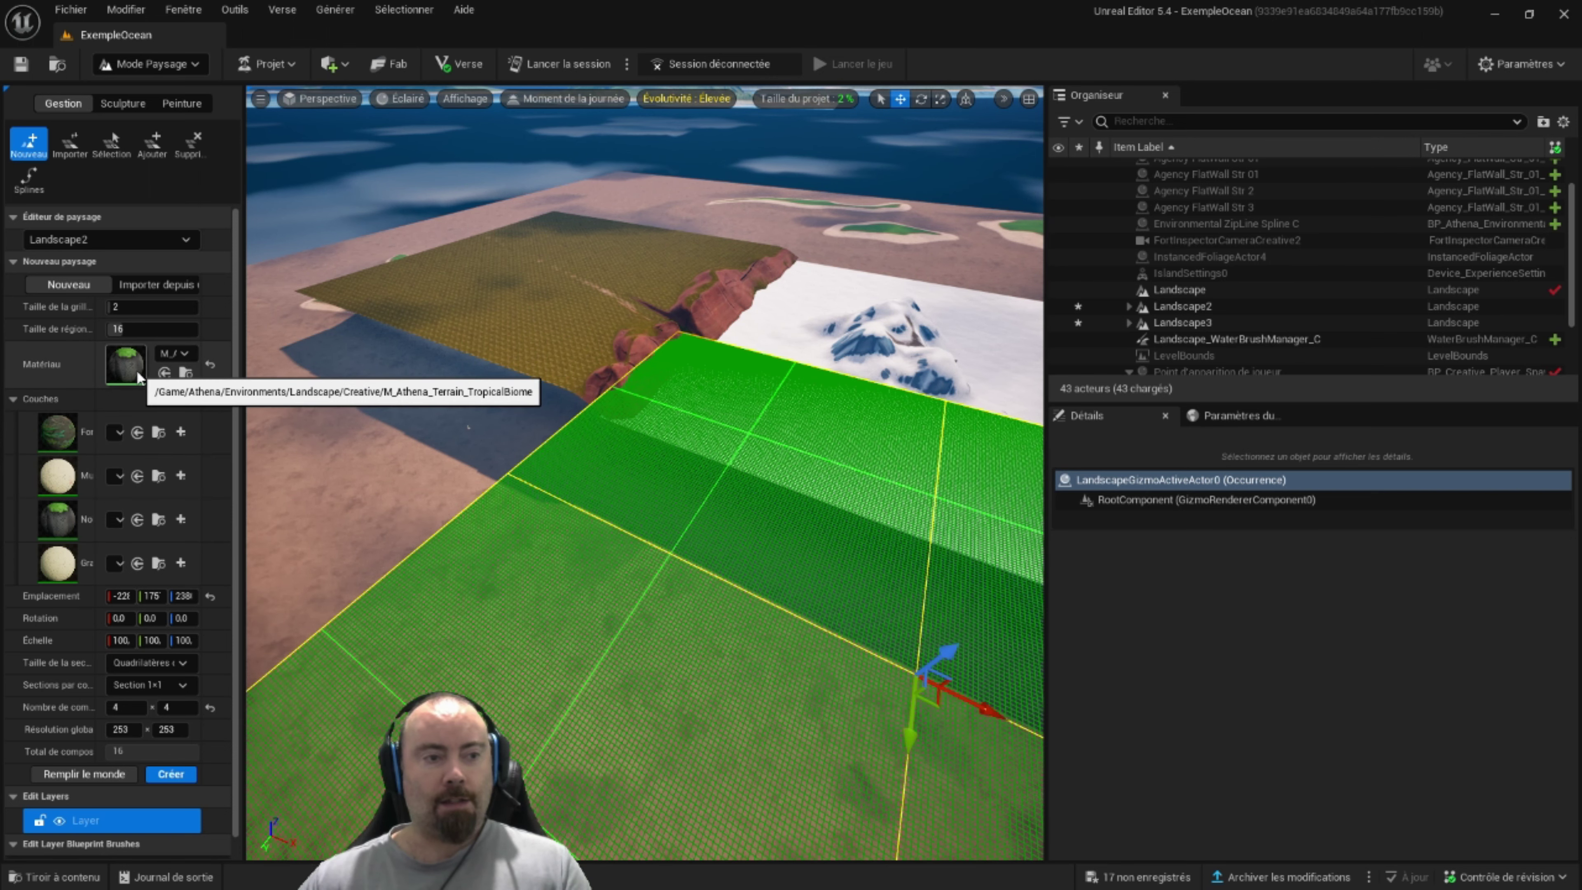
# - Create the tropical-material landscape and survey the new green terrain
pyautogui.click(183, 774)
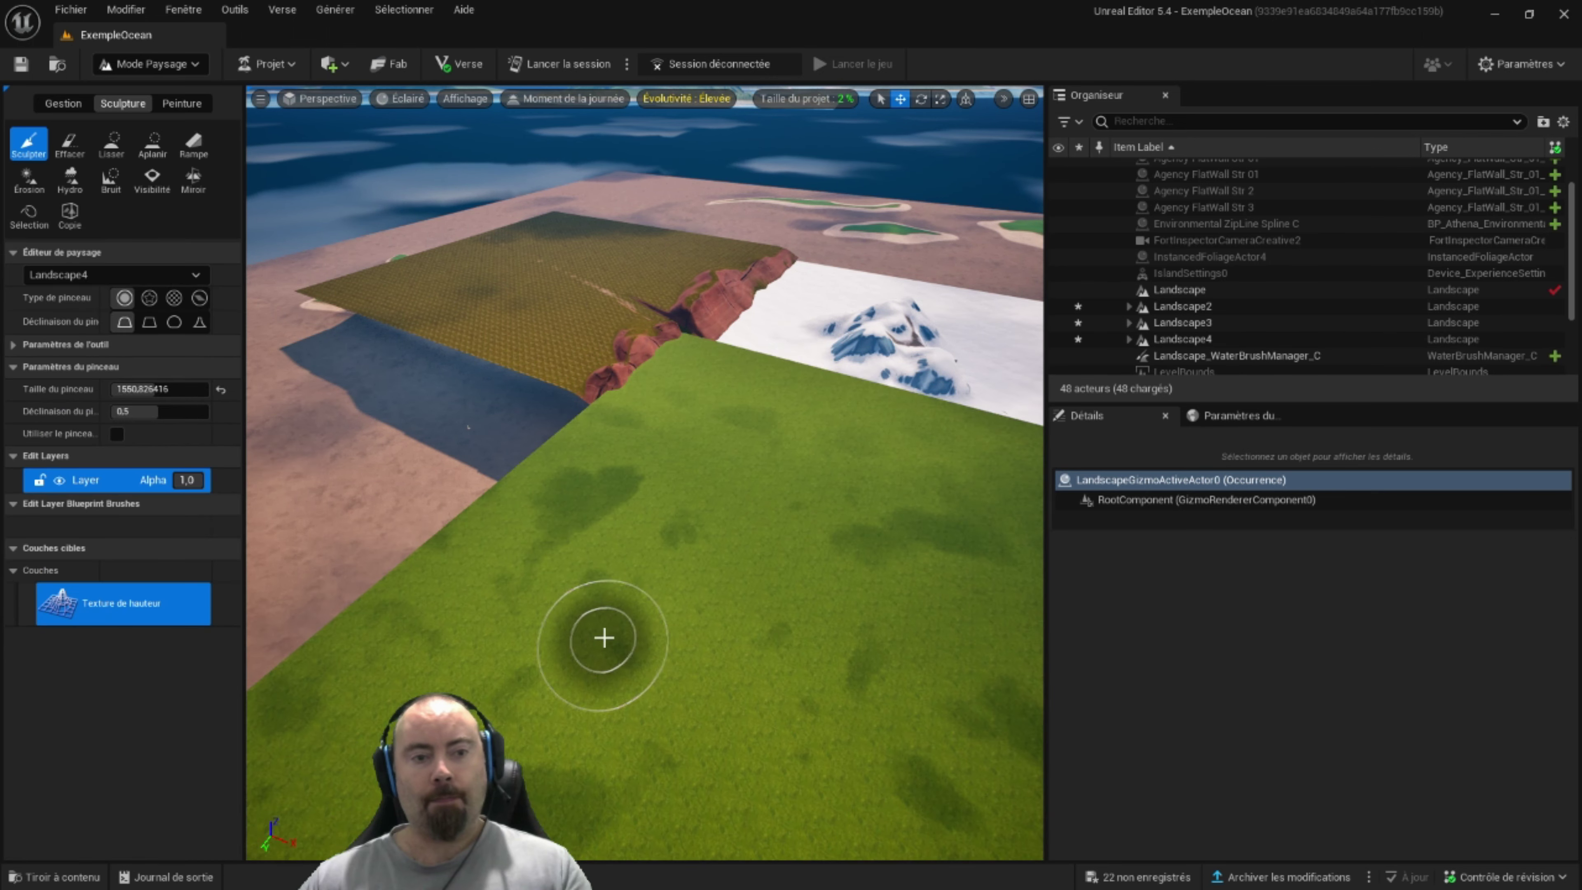
pyautogui.moveTo(601, 636)
pyautogui.mouseDown(button='right')
pyautogui.moveTo(748, 624)
pyautogui.moveTo(650, 336)
pyautogui.mouseUp(button='right')
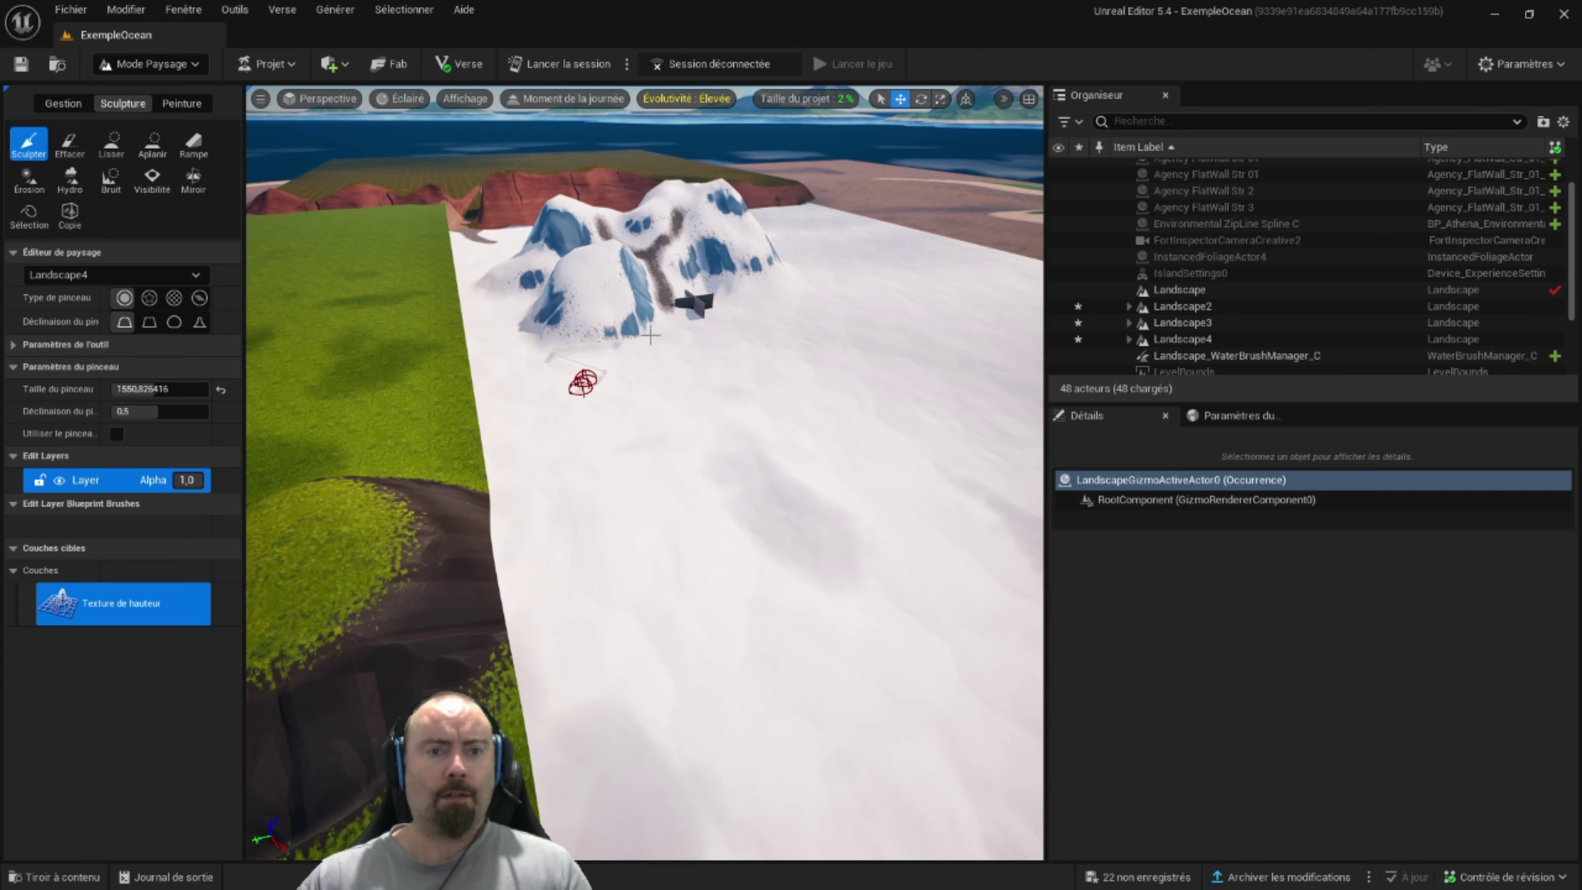
pyautogui.moveTo(522, 357); pyautogui.dragTo(525, 362, button='right')
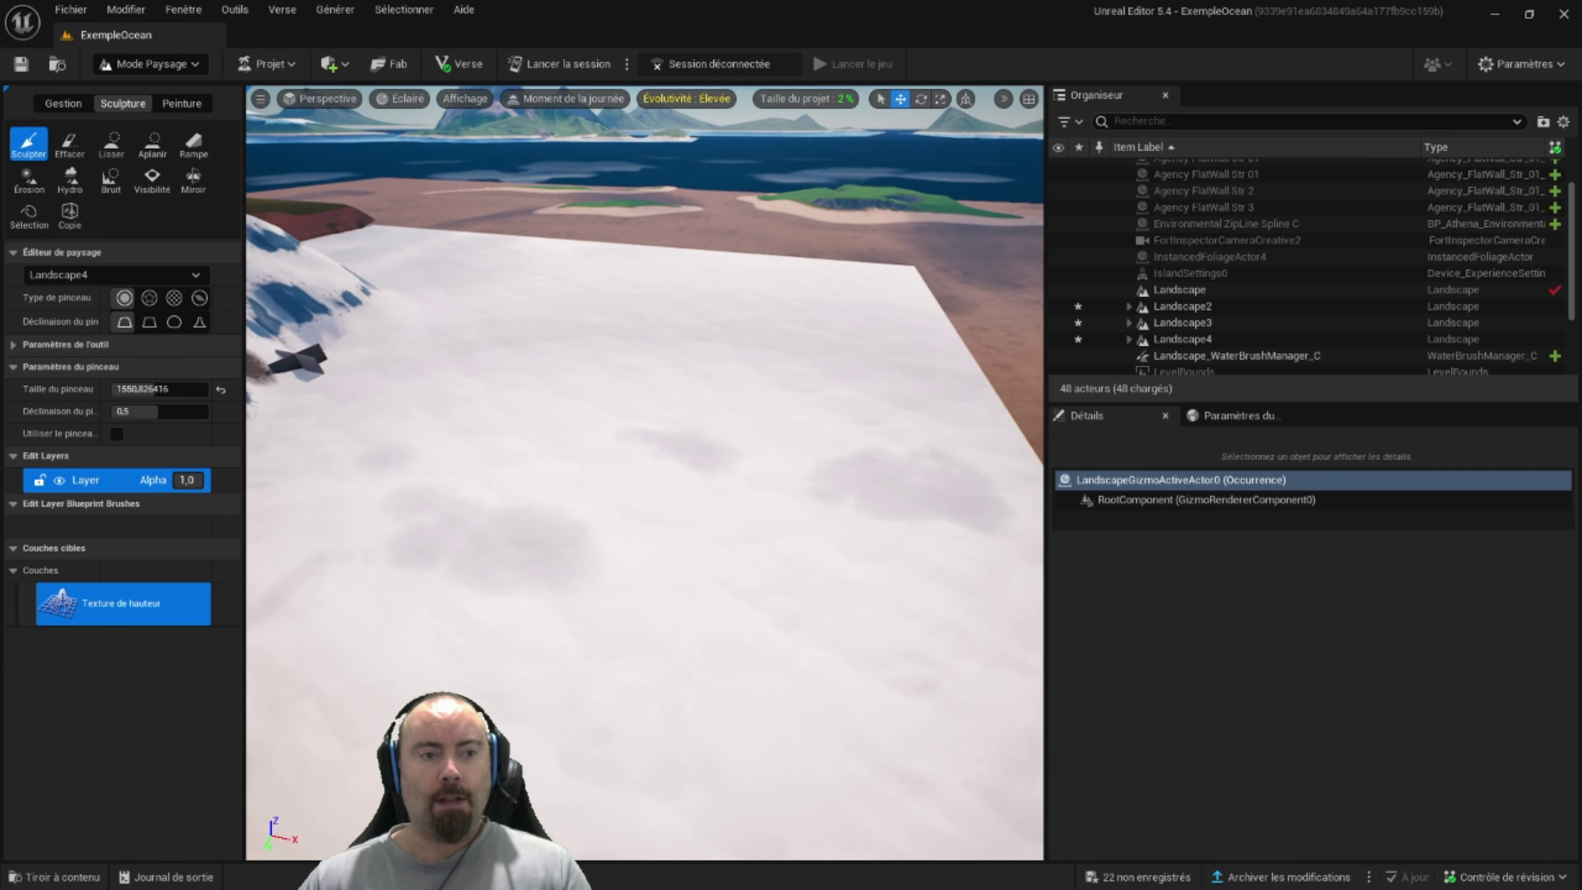
# - Erode the grass edge bordering the snow with an enlarged Érosion brush
pyautogui.click(29, 178)
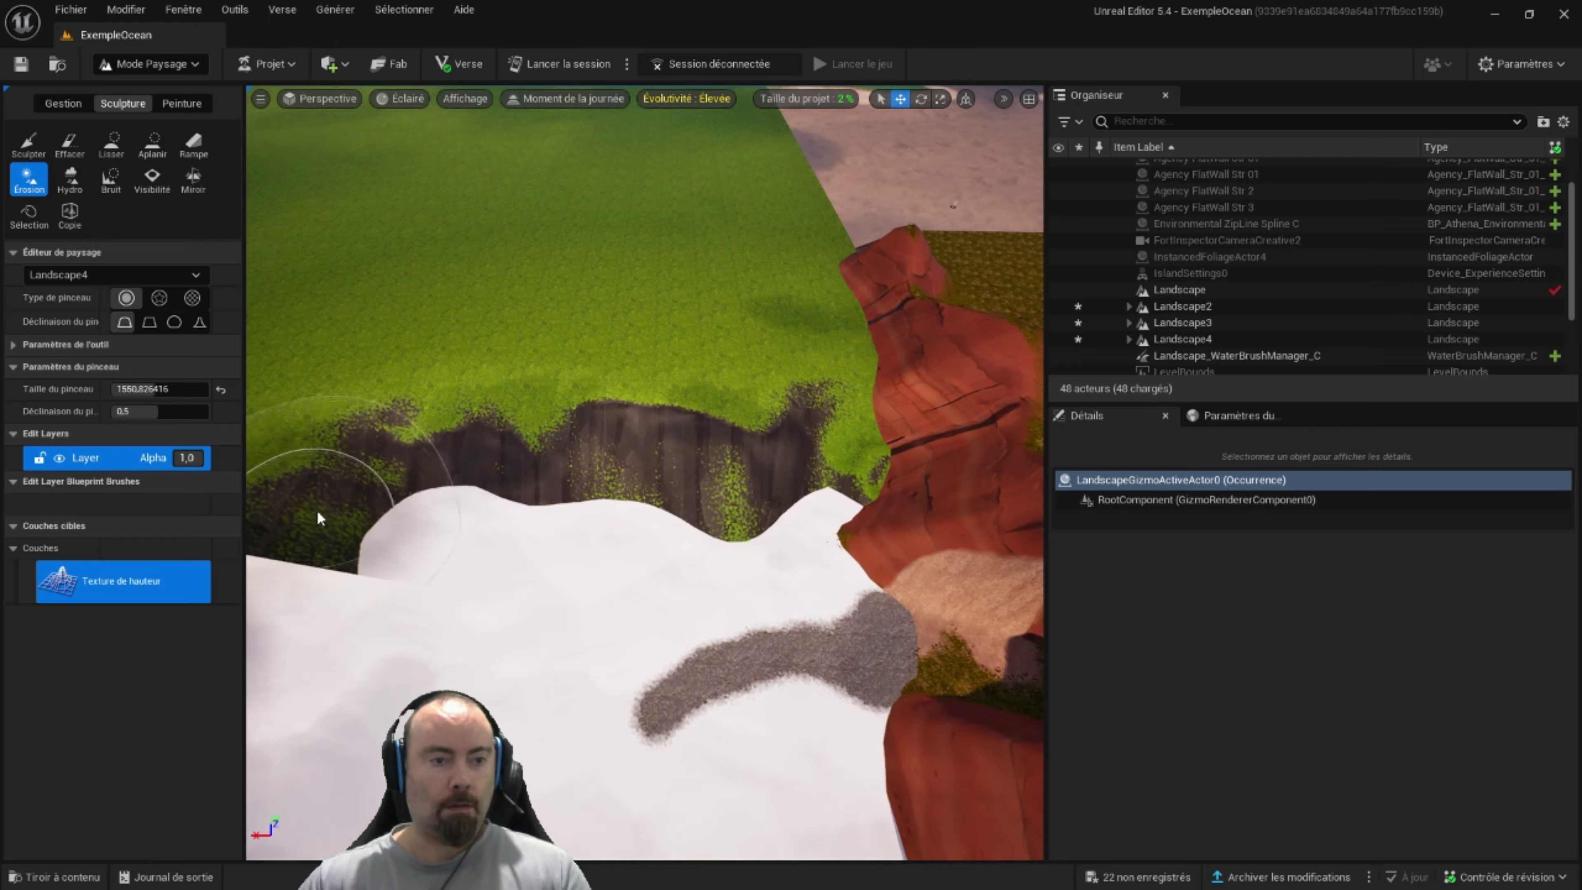
pyautogui.moveTo(317, 510); pyautogui.dragTo(600, 695, button='right')
pyautogui.moveTo(800, 487); pyautogui.dragTo(752, 555, button='right')
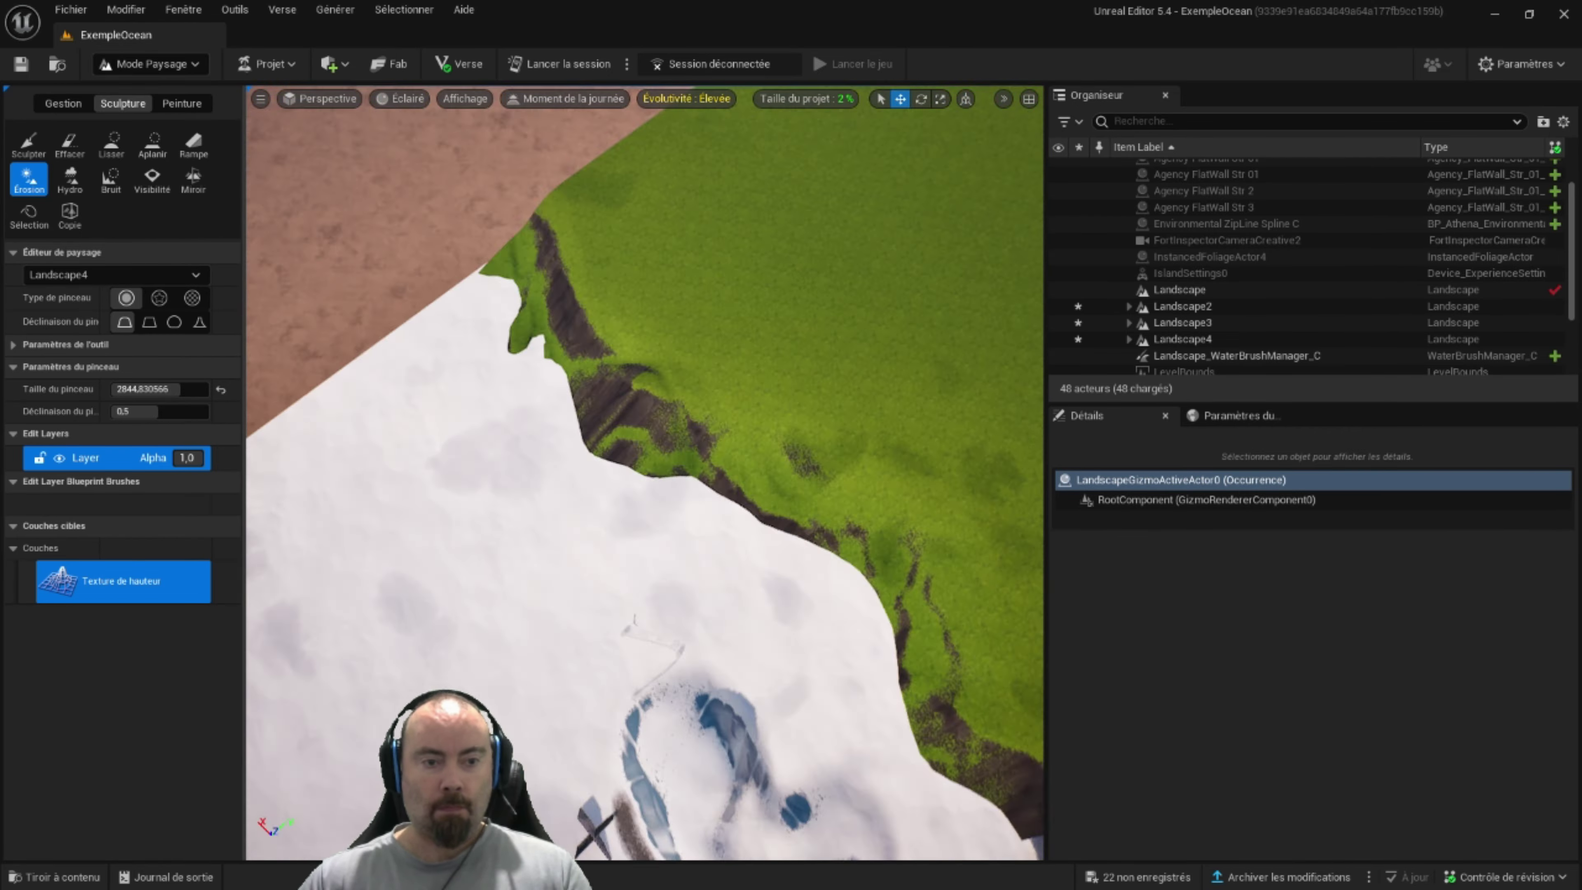
pyautogui.moveTo(661, 785); pyautogui.dragTo(618, 643, button='right')
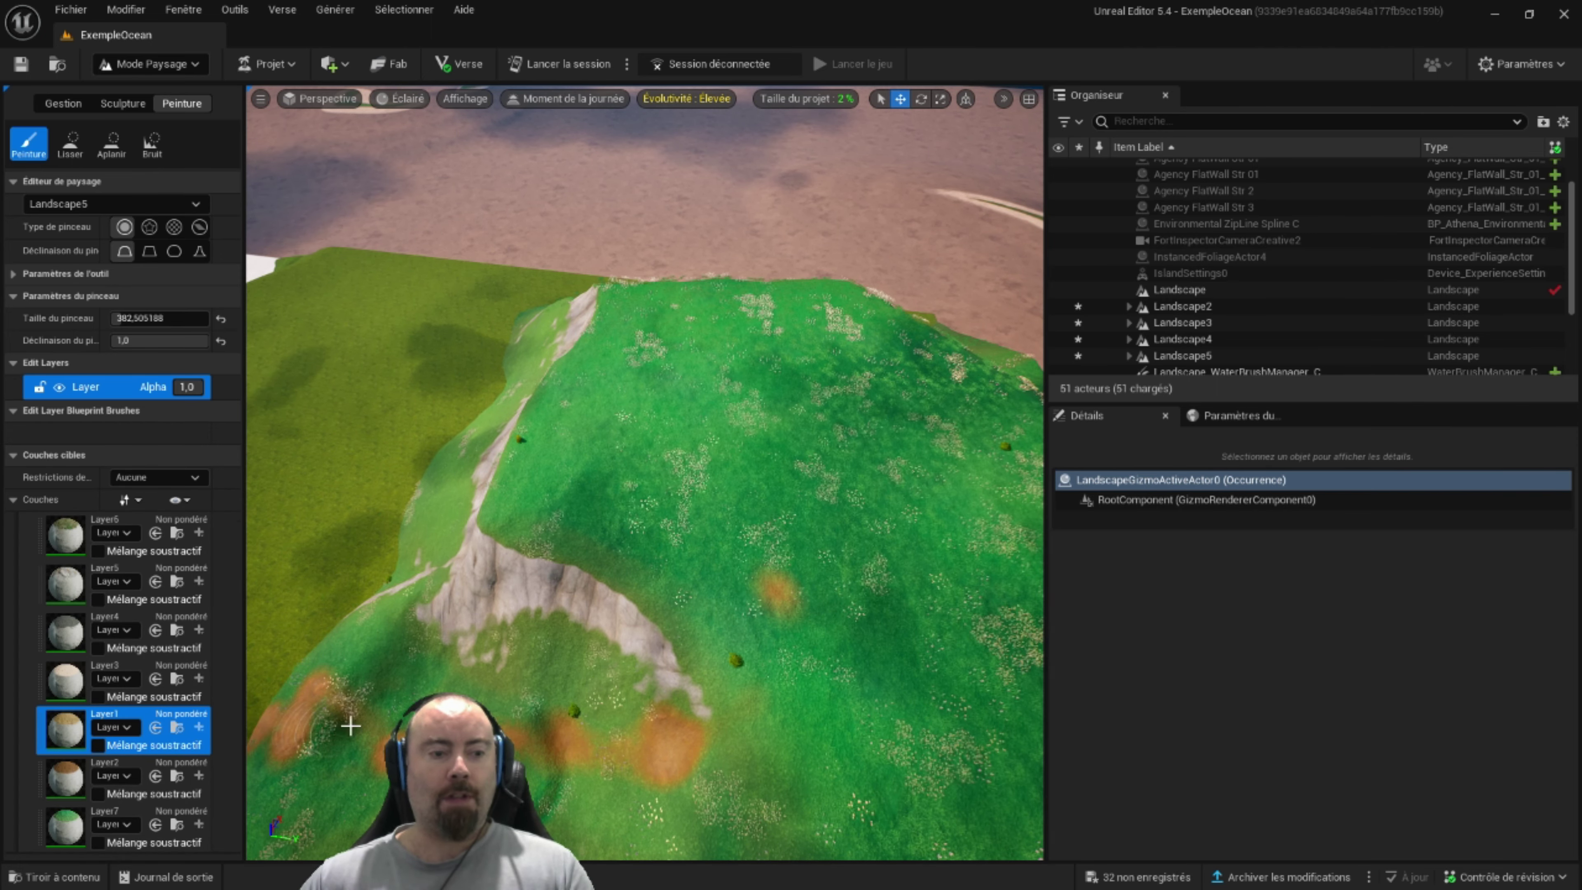
# - Orbit around the green hill and pull back toward the ocean and cliff
pyautogui.moveTo(346, 721)
pyautogui.mouseDown(button='right')
pyautogui.moveTo(386, 710)
pyautogui.moveTo(628, 746)
pyautogui.mouseUp(button='right')
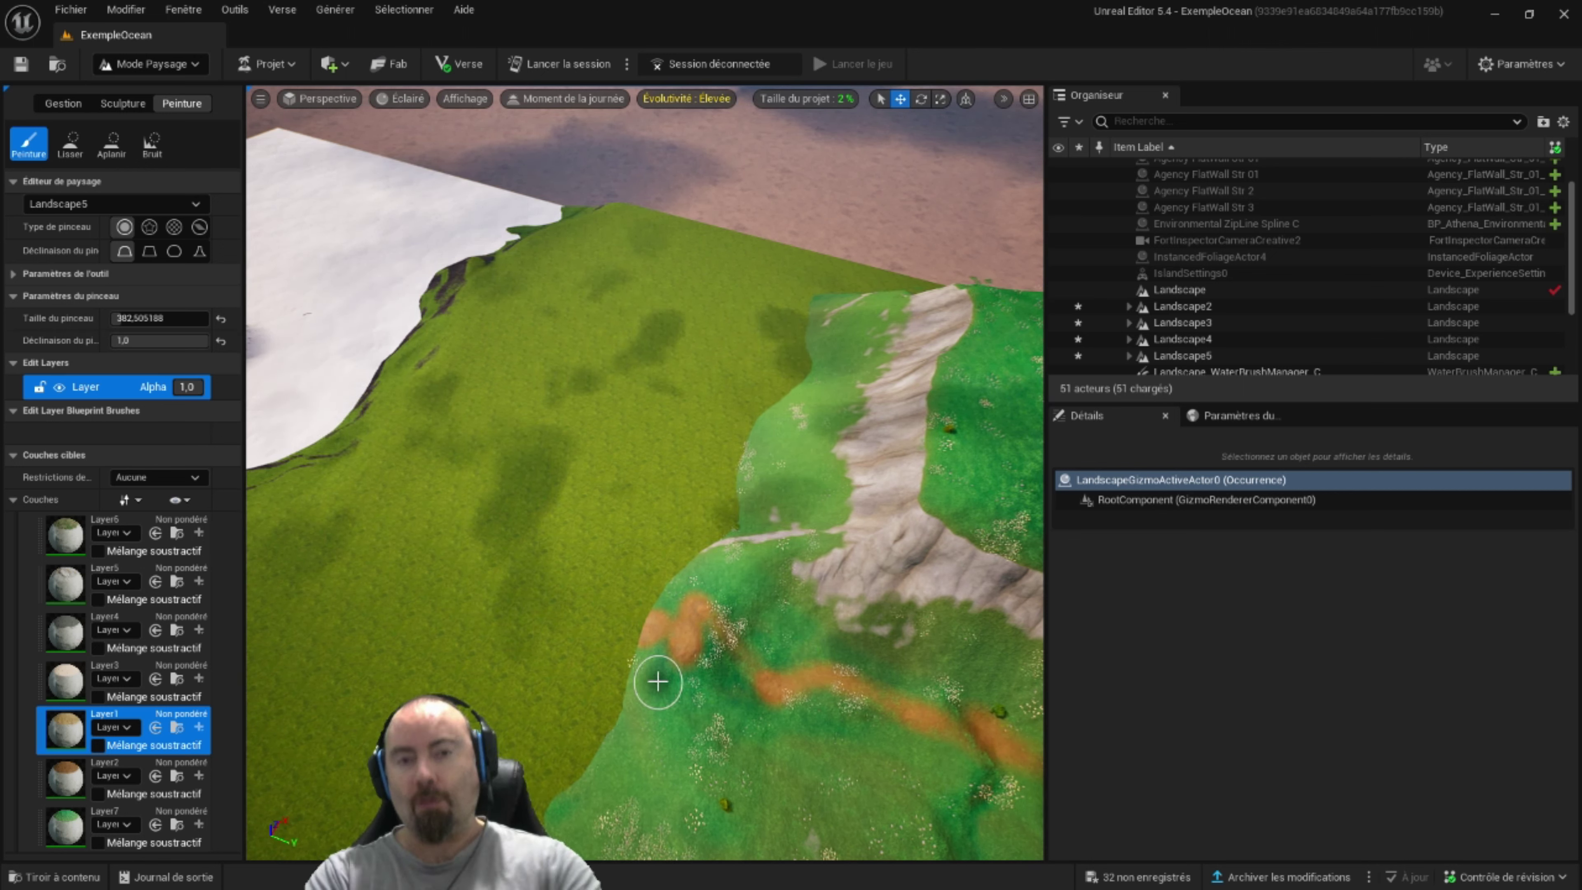
pyautogui.moveTo(658, 681); pyautogui.dragTo(541, 678, button='right')
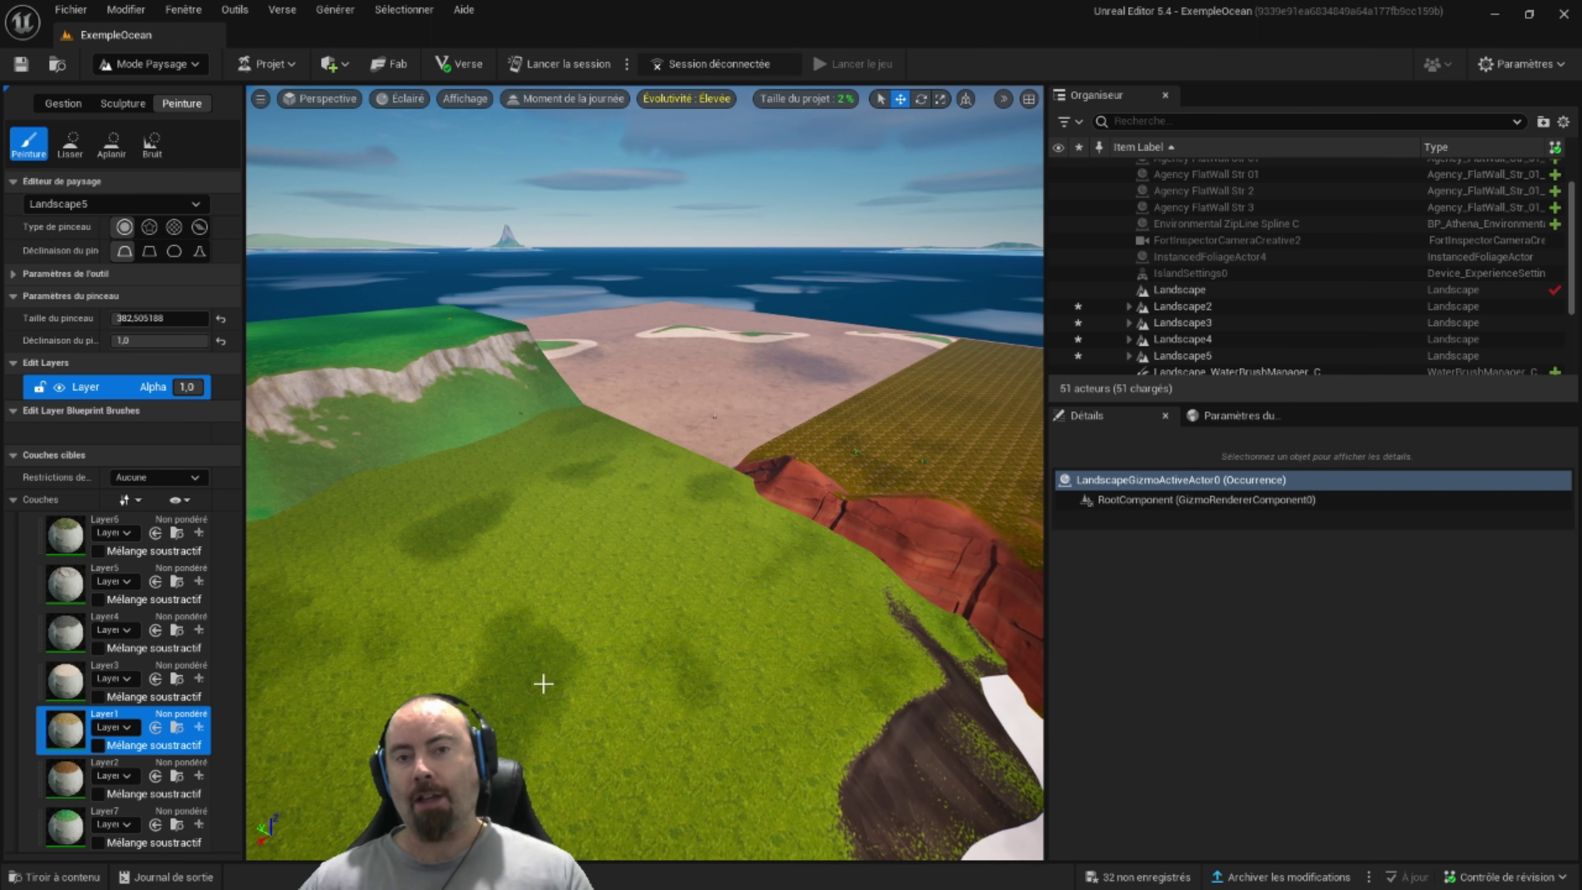
pyautogui.moveTo(484, 449); pyautogui.dragTo(484, 449, button='right')
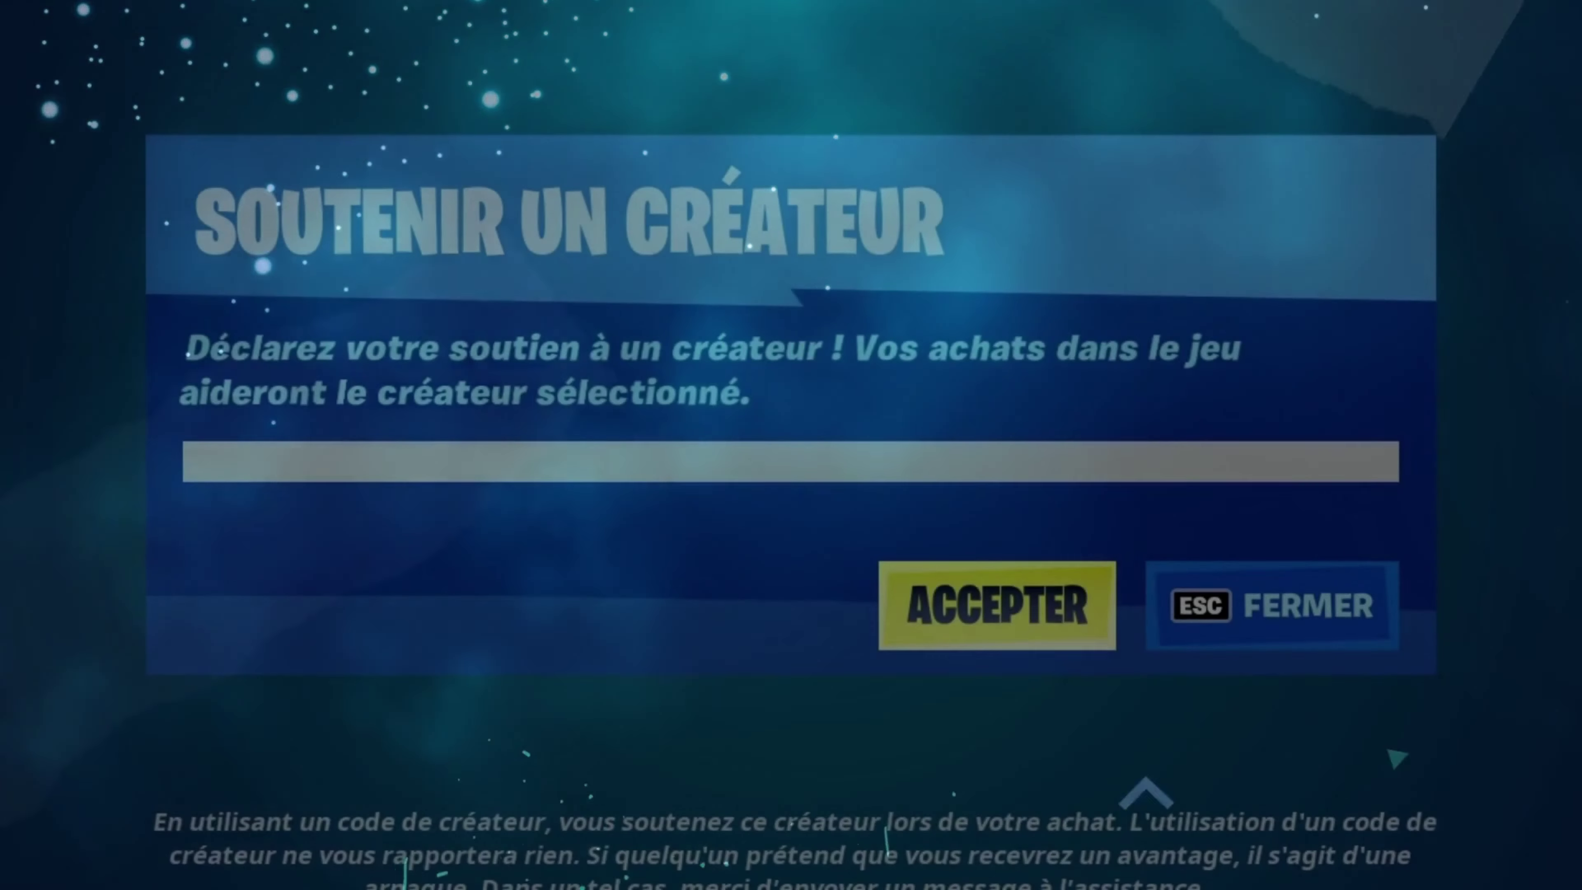
# - Type a creator code into the Soutenir un créateur field
pyautogui.write('mystik')
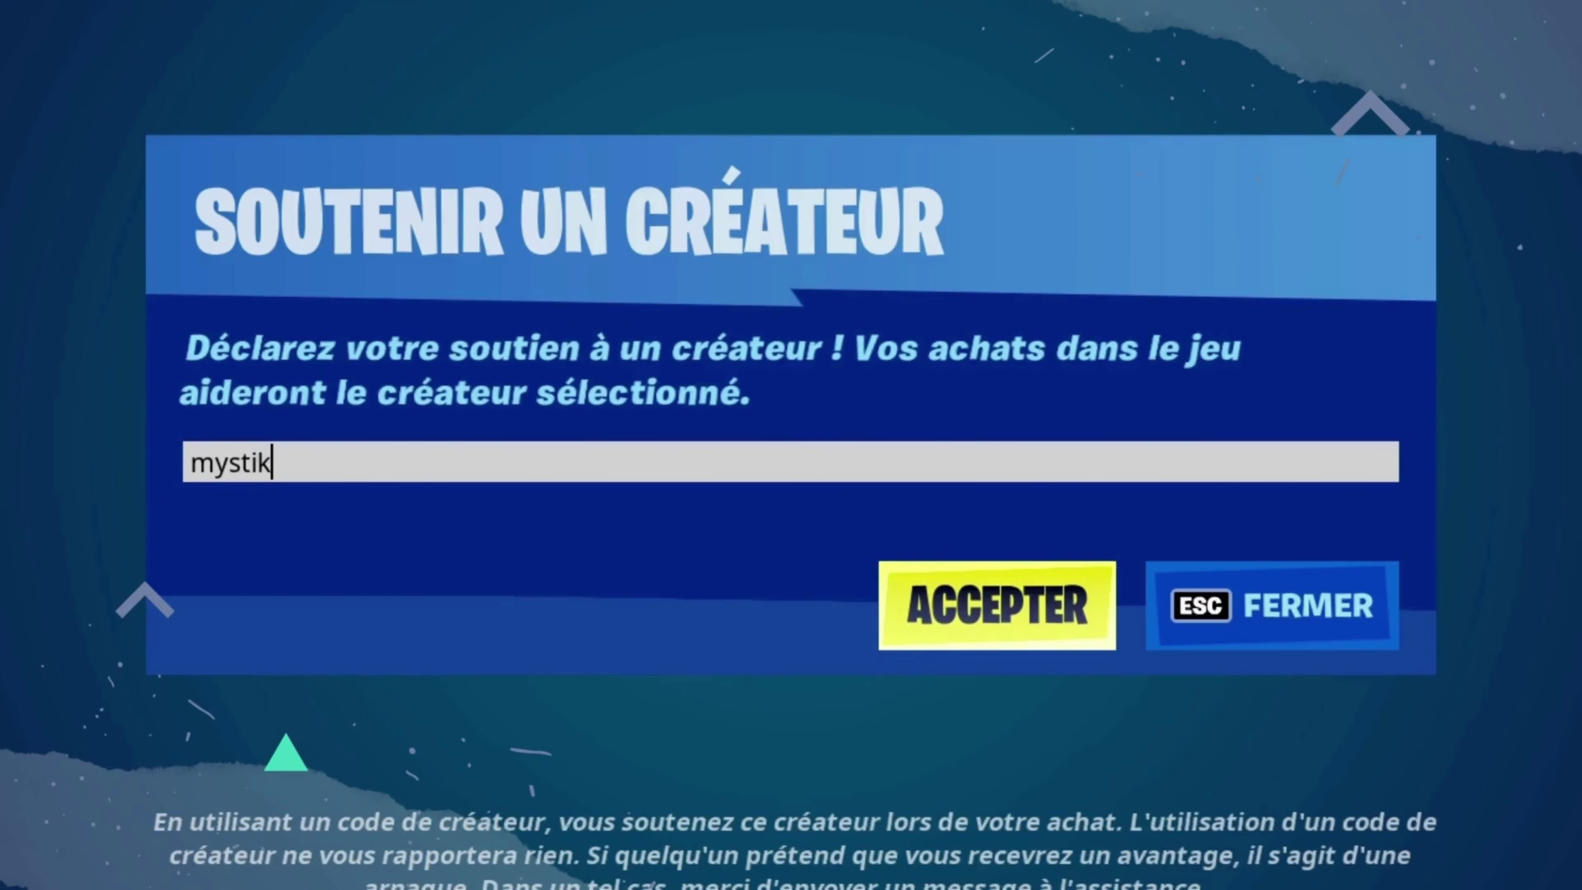